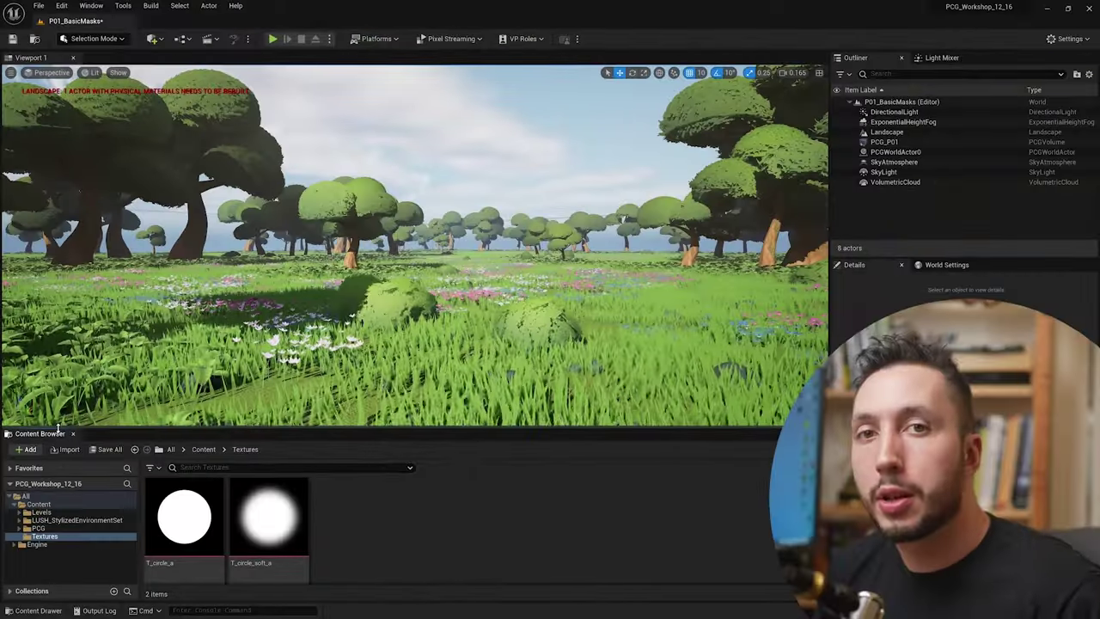
# Open the graph of the PCG_P01 volume and look over its vegetation node groups
pyautogui.moveTo(412, 257)
pyautogui.mouseDown(button='right')
pyautogui.moveTo(284, 258)
pyautogui.moveTo(482, 258)
pyautogui.moveTo(430, 284)
pyautogui.moveTo(464, 339)
pyautogui.moveTo(524, 271)
pyautogui.moveTo(561, 319)
pyautogui.mouseUp(button='right')
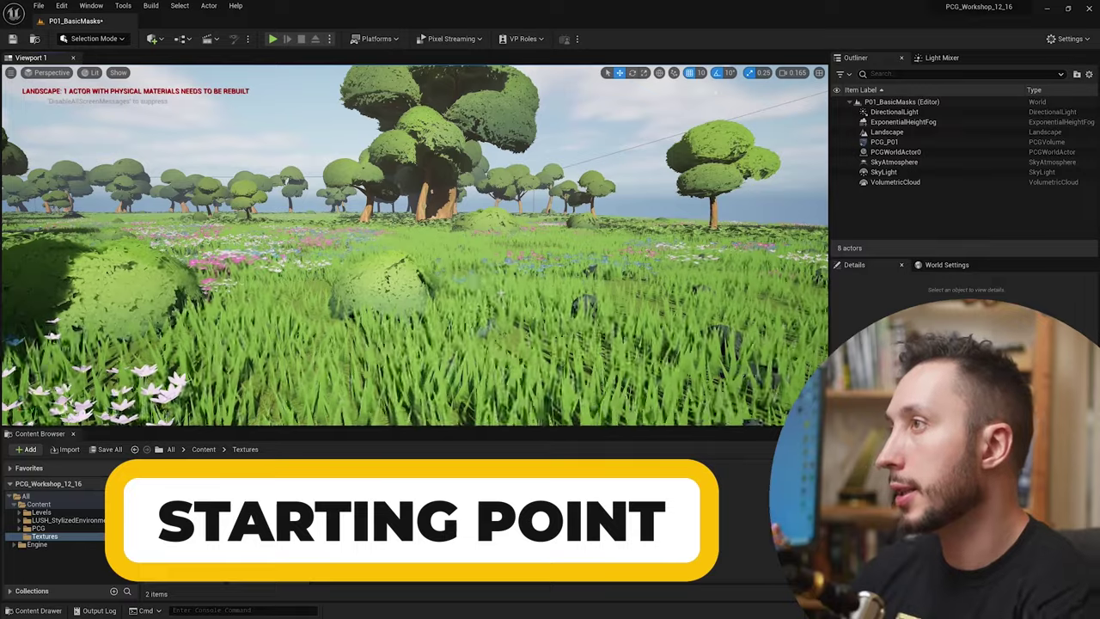
pyautogui.click(887, 142)
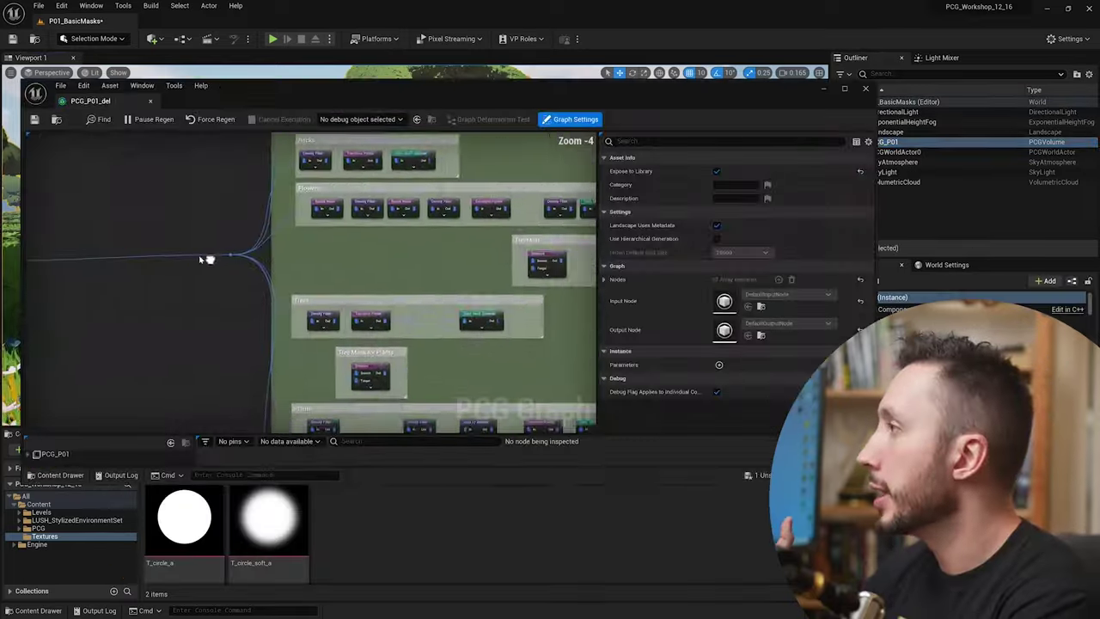
pyautogui.scroll(-1, 207, 260)
pyautogui.scroll(-1, 526, 294)
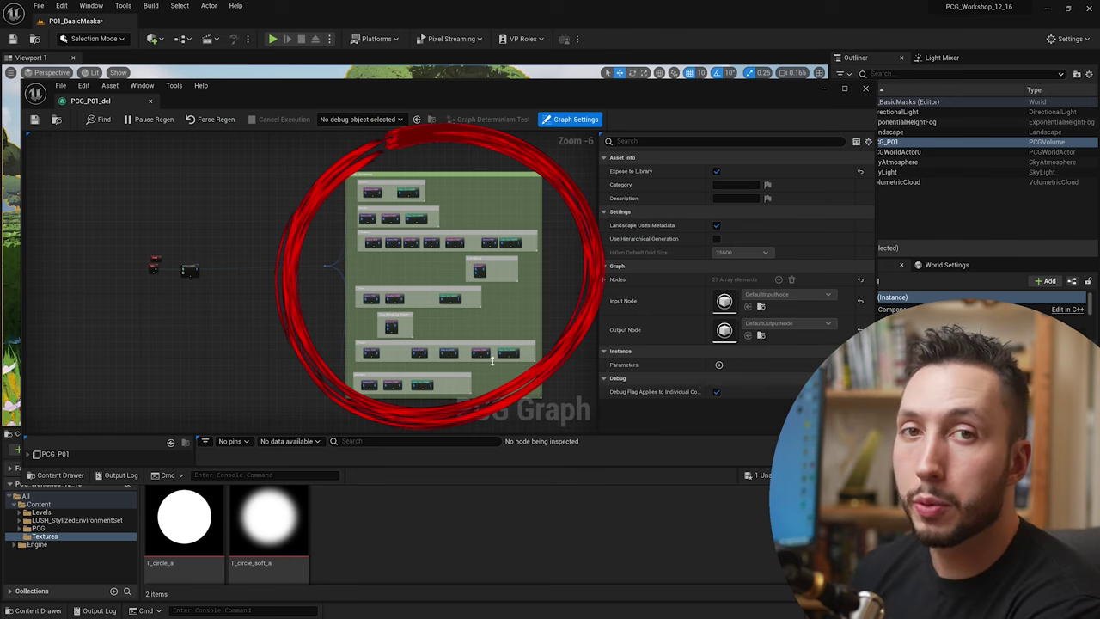
pyautogui.scroll(3, 370, 257)
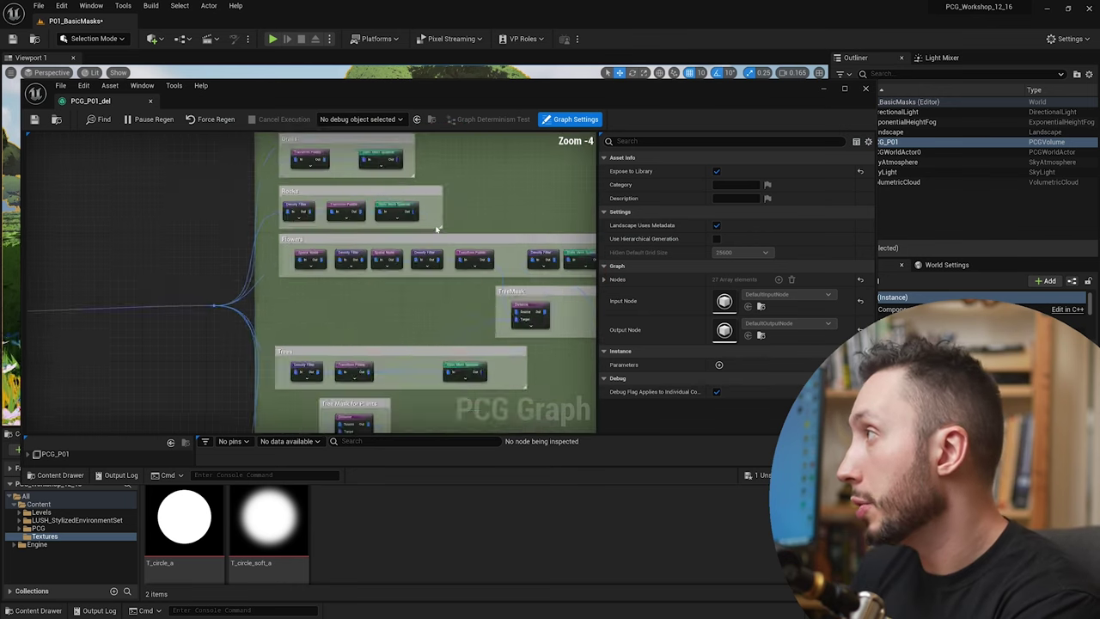
pyautogui.moveTo(384, 317); pyautogui.dragTo(383, 176, button='right')
pyautogui.moveTo(394, 302); pyautogui.dragTo(453, 184, button='right')
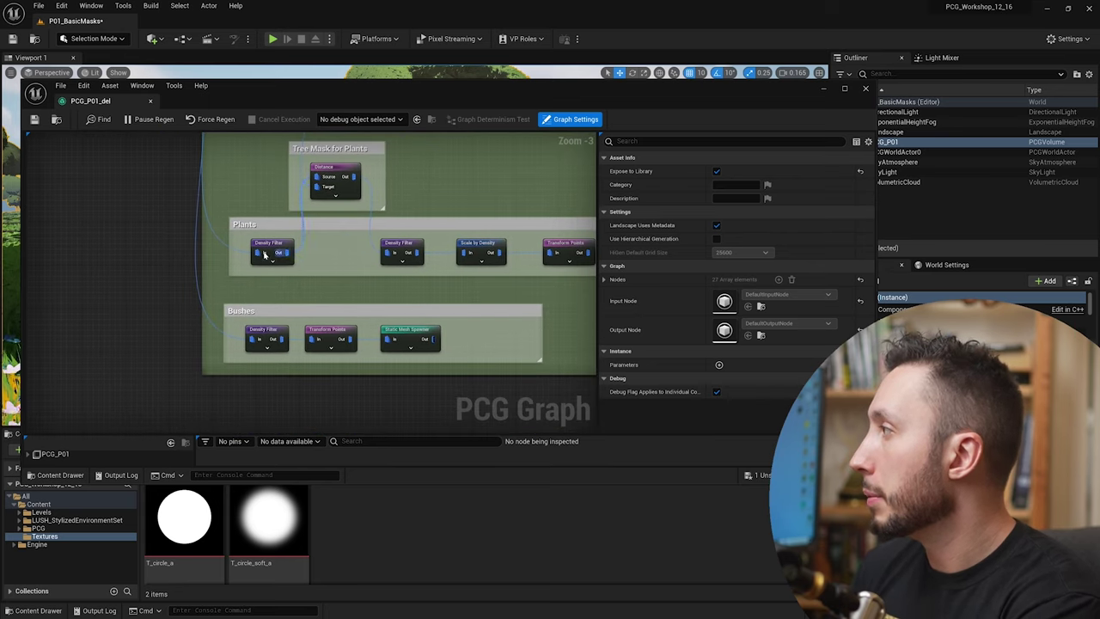
# Disconnect the Surface Sampler's output from the vegetation groups and reposition the node beside the Input node
pyautogui.moveTo(193, 214); pyautogui.dragTo(381, 348, button='right')
pyautogui.moveTo(256, 299); pyautogui.dragTo(304, 296, button='right')
pyautogui.moveTo(215, 341); pyautogui.dragTo(315, 316, button='right')
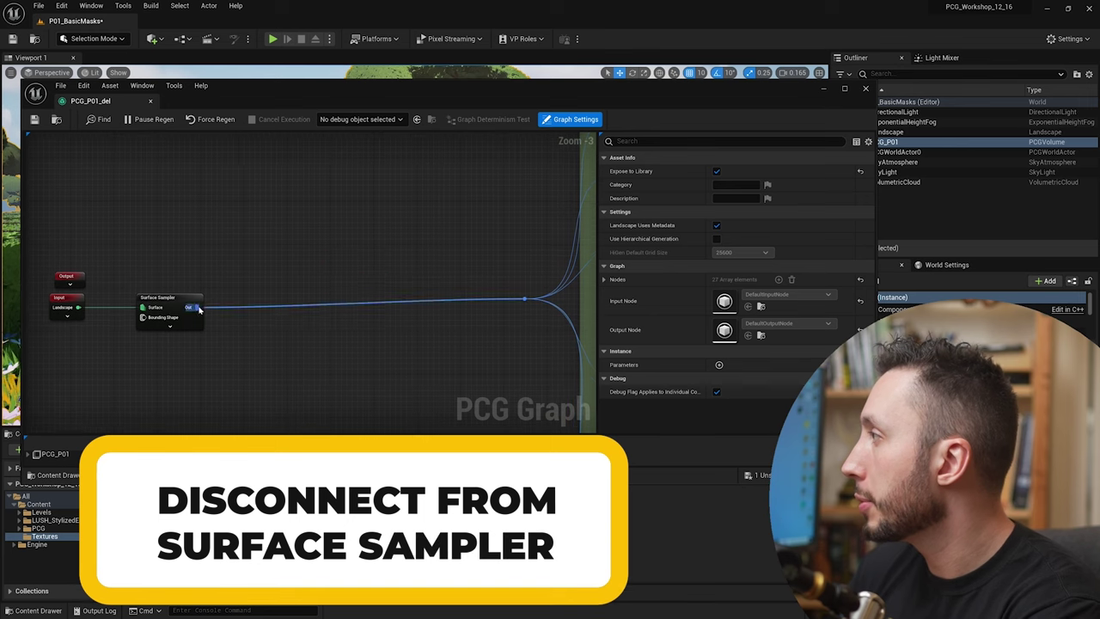
pyautogui.keyDown('alt'); pyautogui.click(197, 309); pyautogui.keyUp('alt')
pyautogui.moveTo(235, 284); pyautogui.dragTo(330, 280, button='right')
pyautogui.moveTo(272, 298); pyautogui.dragTo(235, 298)
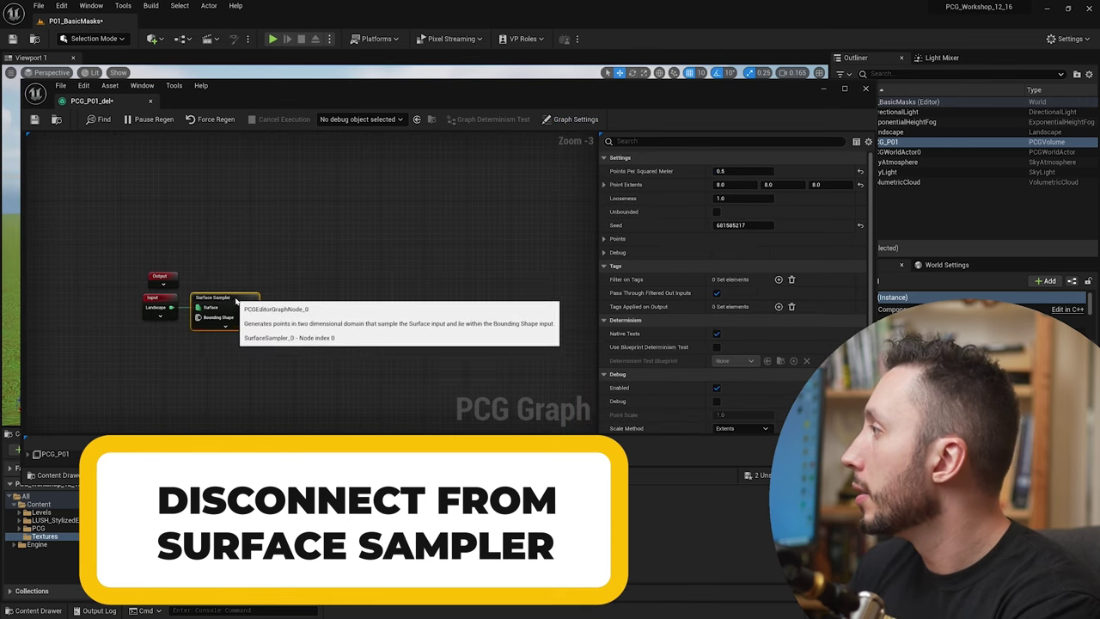
pyautogui.moveTo(359, 310); pyautogui.dragTo(325, 303, button='right')
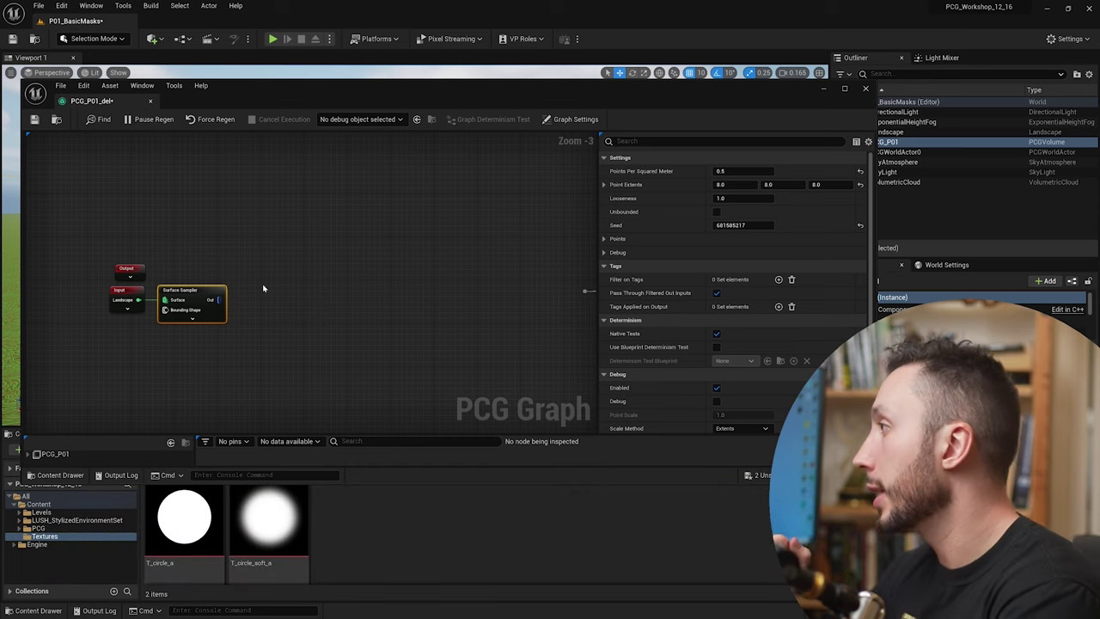
pyautogui.moveTo(208, 293); pyautogui.dragTo(241, 293)
pyautogui.click(286, 375)
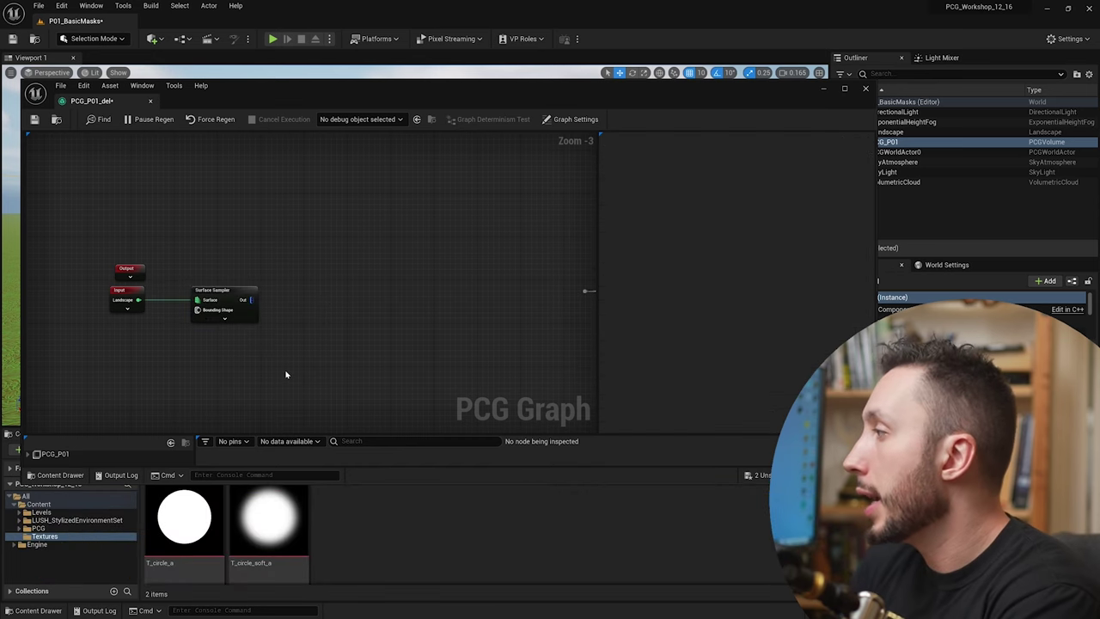
# Add a Get Texture Data node to the graph and assign the T_circle_a texture to it
pyautogui.rightClick(299, 369)
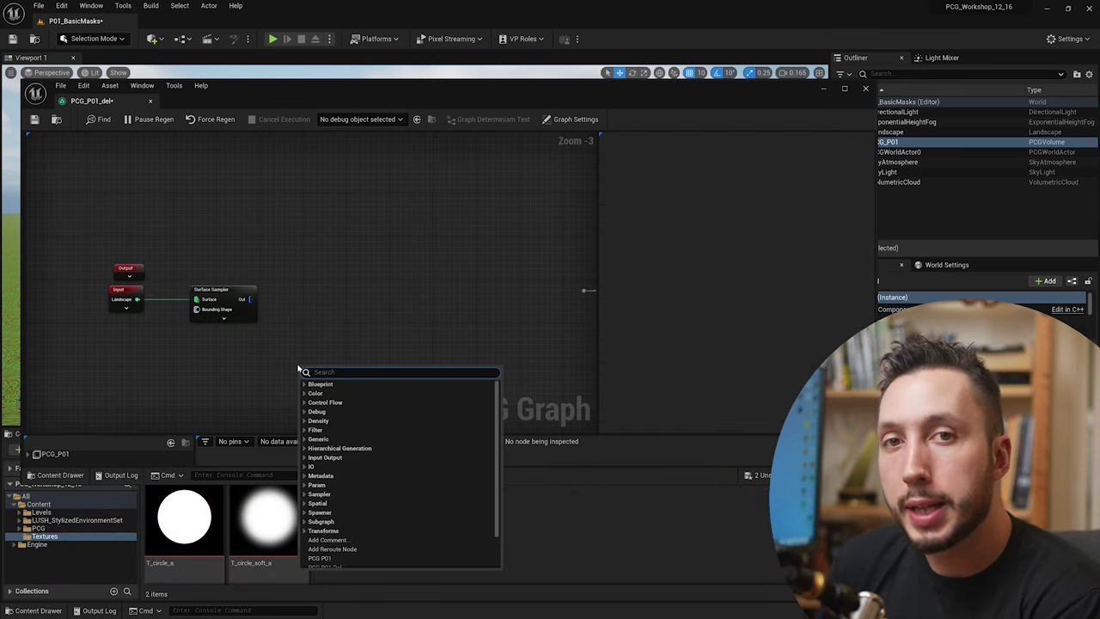
pyautogui.write('TEXTURE')
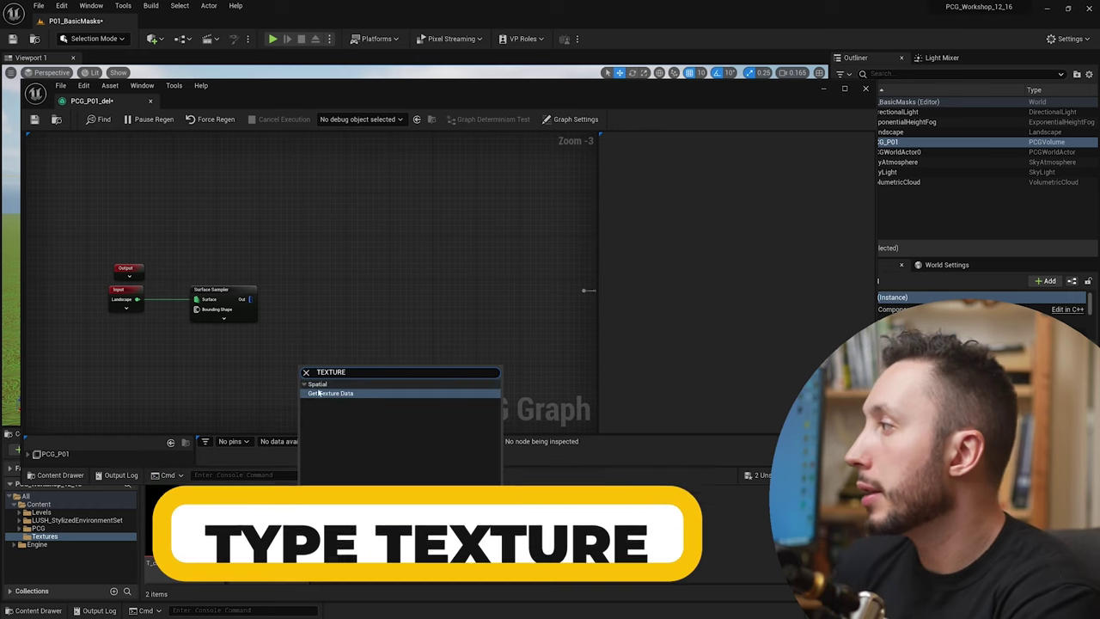
pyautogui.click(327, 395)
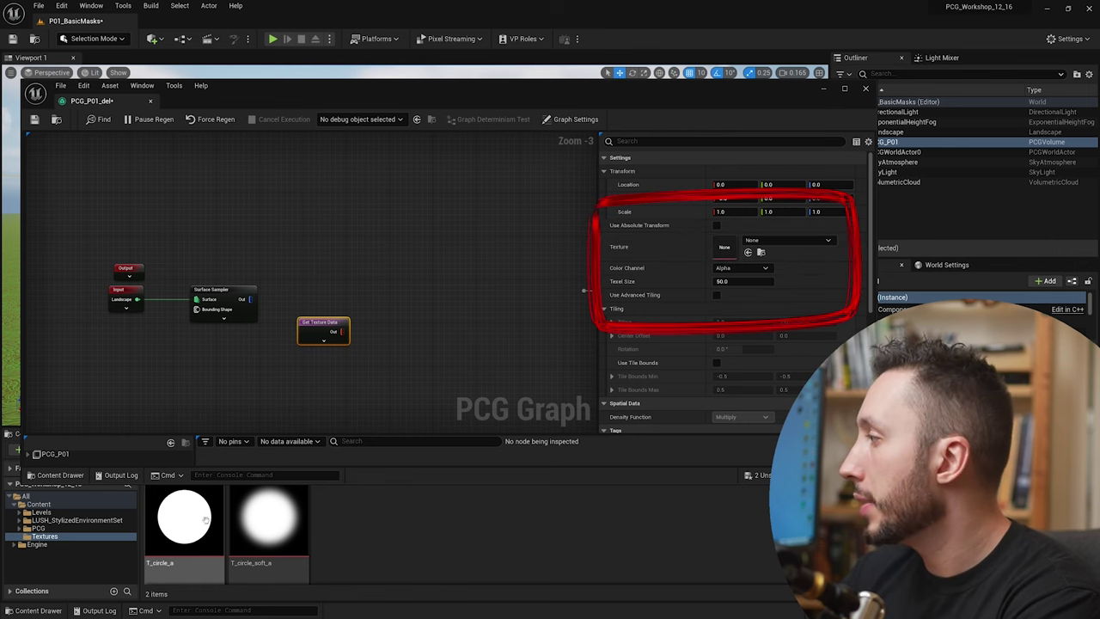
pyautogui.moveTo(387, 484); pyautogui.dragTo(392, 455)
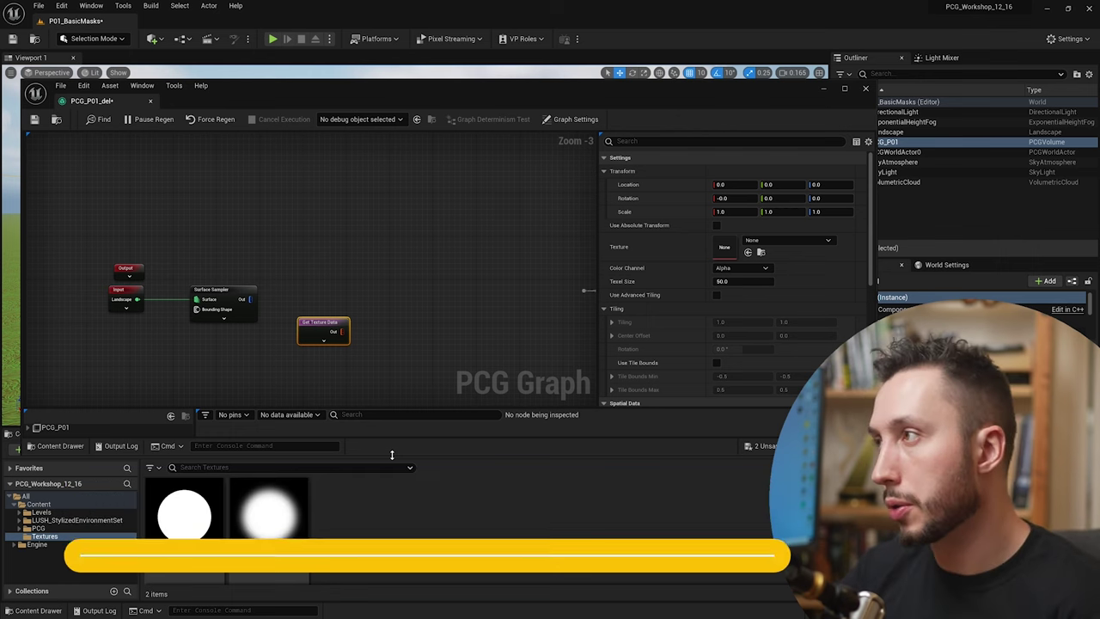
pyautogui.moveTo(217, 507); pyautogui.dragTo(311, 325)
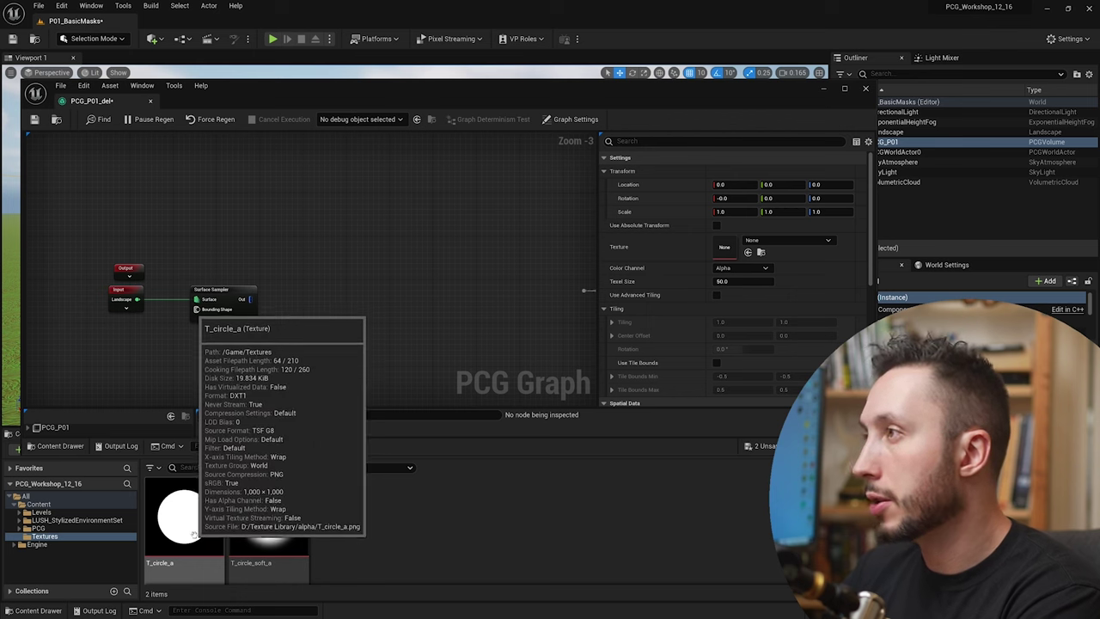
pyautogui.moveTo(206, 525)
pyautogui.mouseDown()
pyautogui.moveTo(327, 331)
pyautogui.moveTo(653, 303)
pyautogui.moveTo(758, 257)
pyautogui.moveTo(729, 251)
pyautogui.mouseUp()
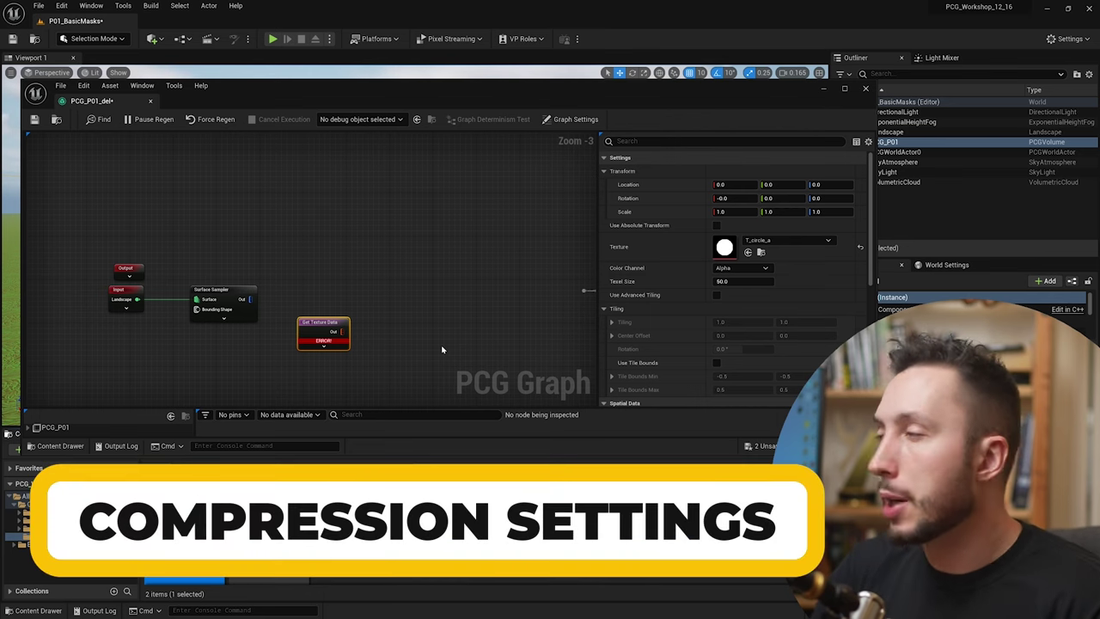
# Set the compression settings of the T_circle_a texture to VectorDisplacementmap (RGBA8) and return to the PCG graph
pyautogui.doubleClick(182, 531)
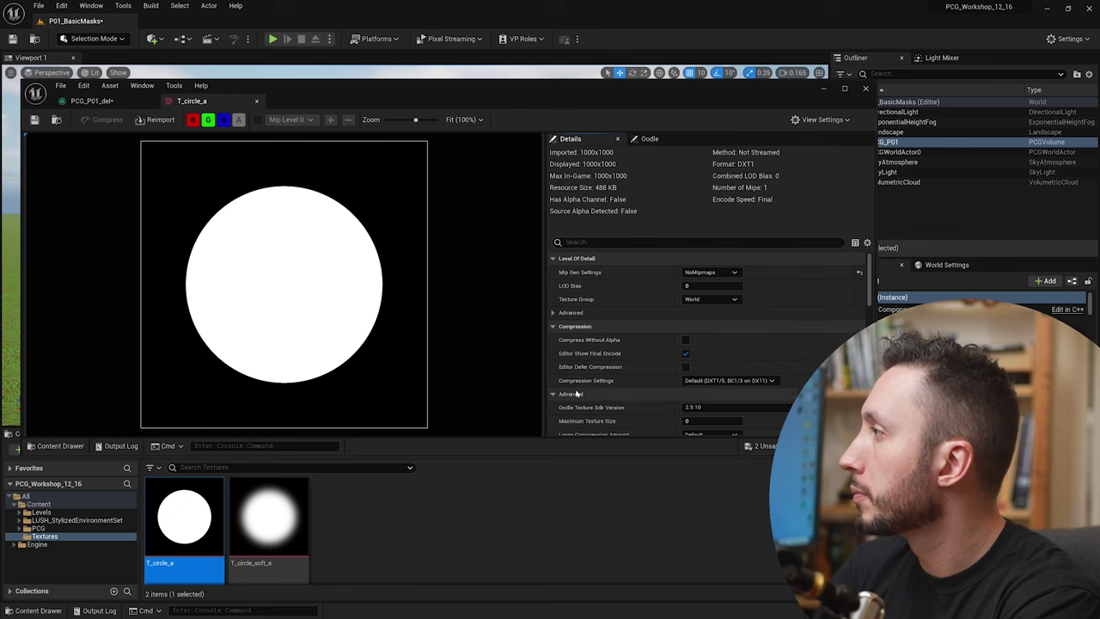
pyautogui.scroll(-1, 577, 392)
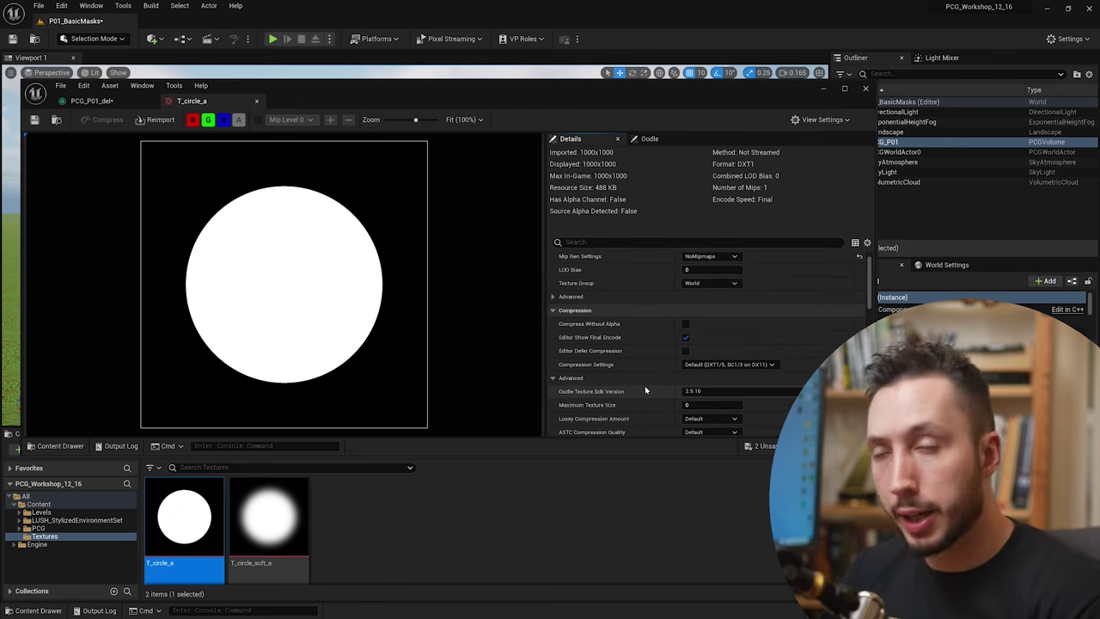
pyautogui.click(95, 101)
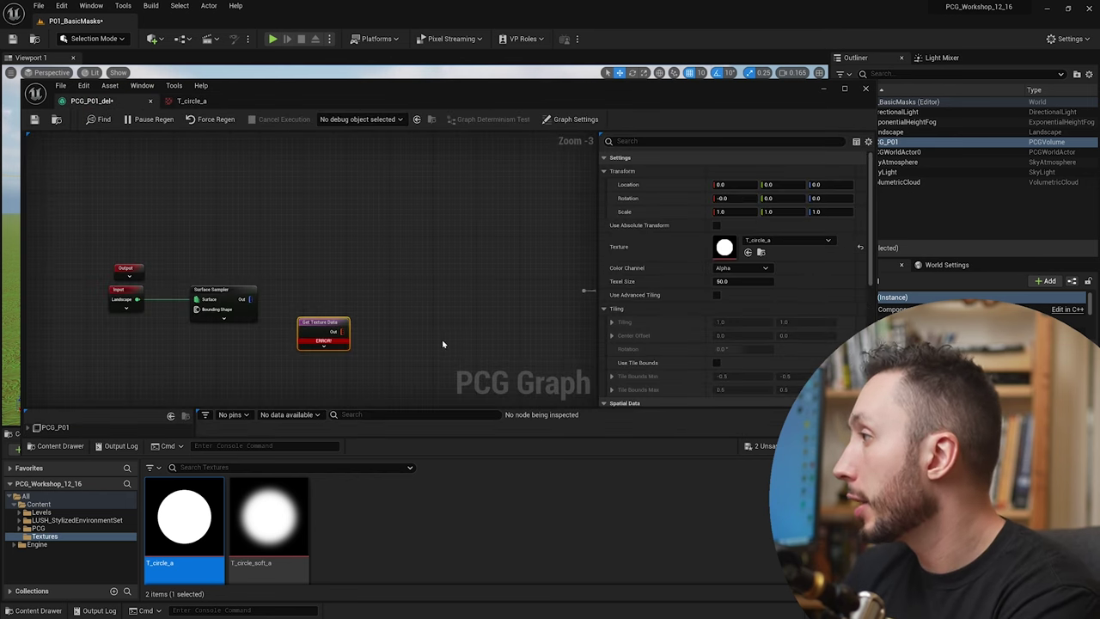
pyautogui.moveTo(320, 342)
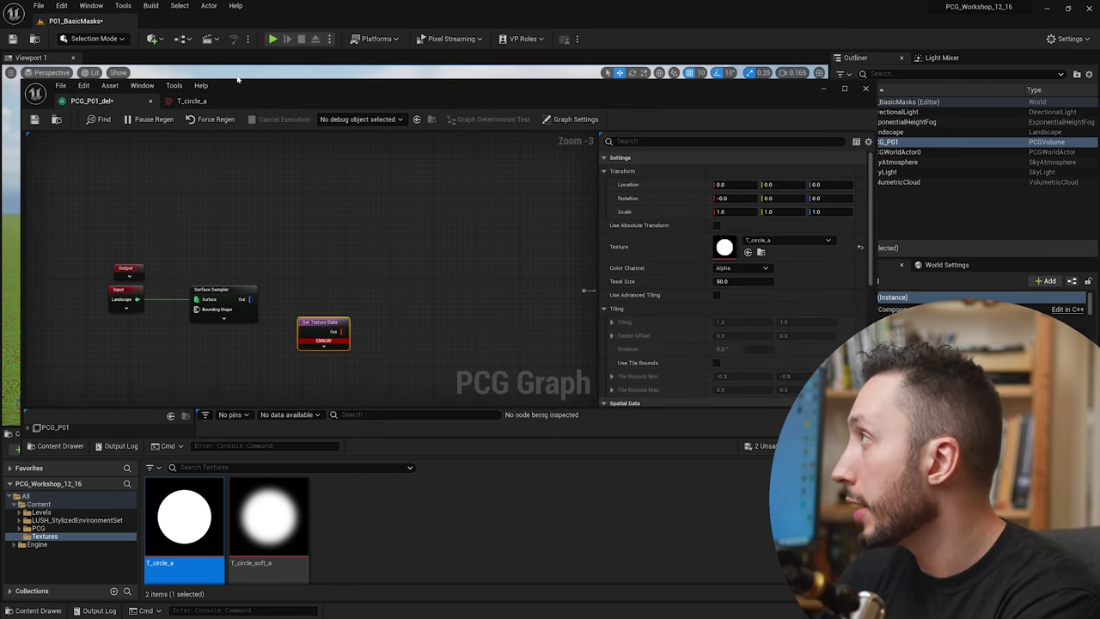
pyautogui.click(191, 102)
pyautogui.click(749, 366)
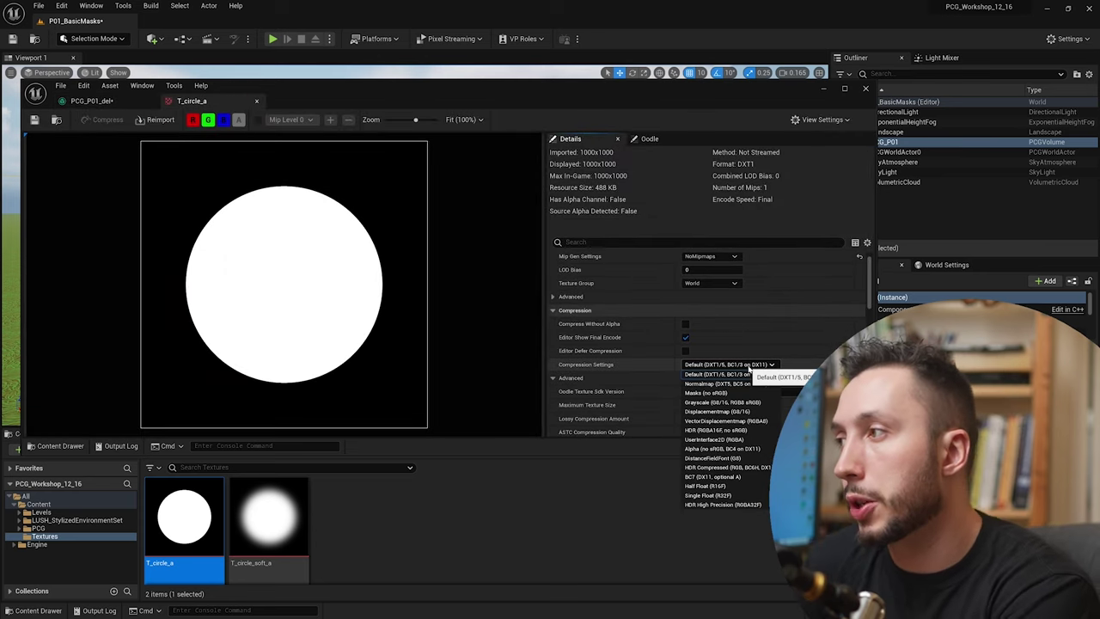
pyautogui.click(748, 421)
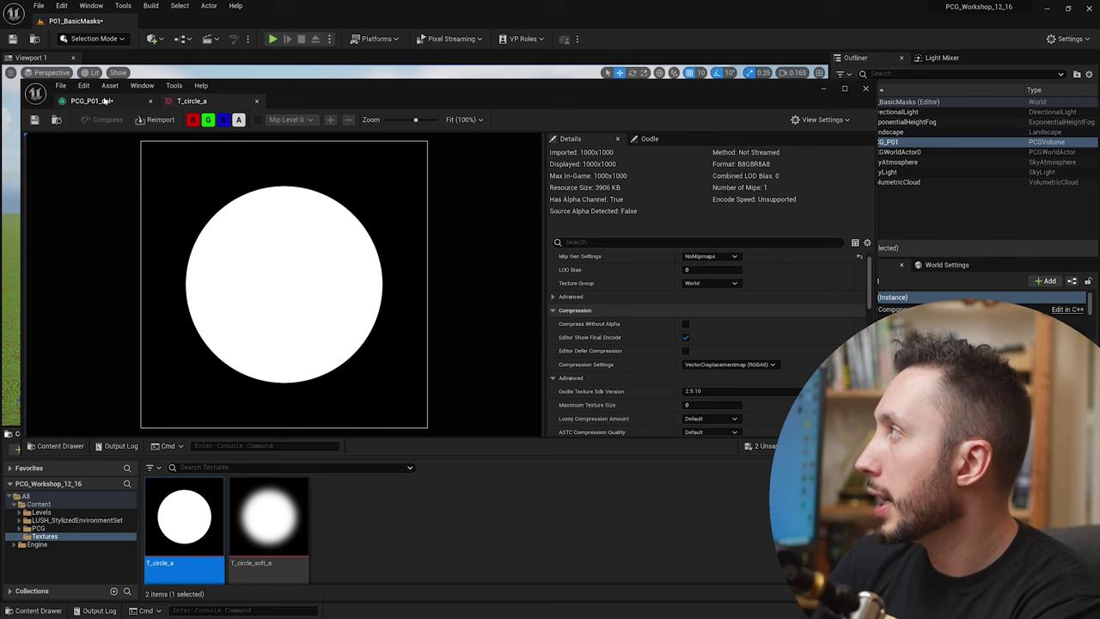
pyautogui.click(104, 101)
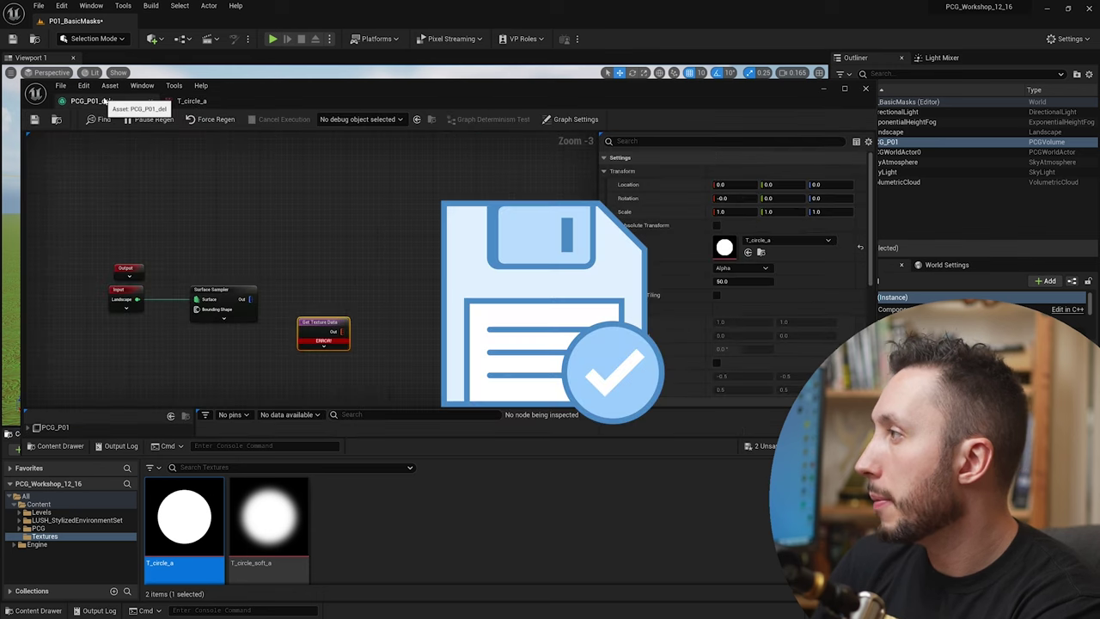
# Clear and reassign T_circle_a on the Get Texture Data node, and set its color channel to Red
pyautogui.click(860, 247)
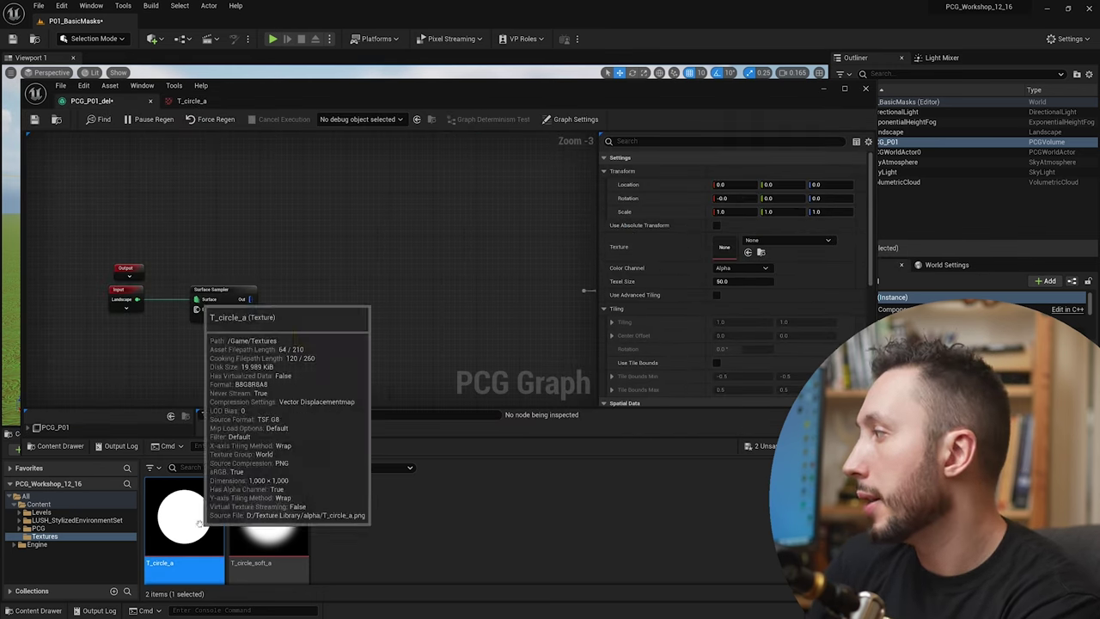
pyautogui.moveTo(199, 522); pyautogui.dragTo(314, 328)
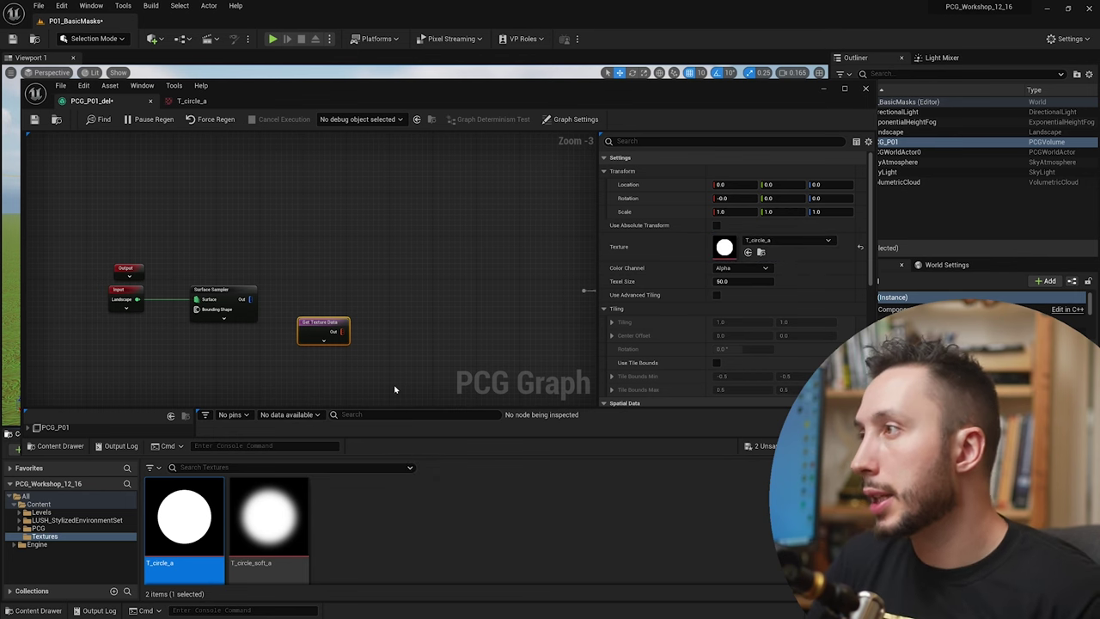
pyautogui.click(756, 269)
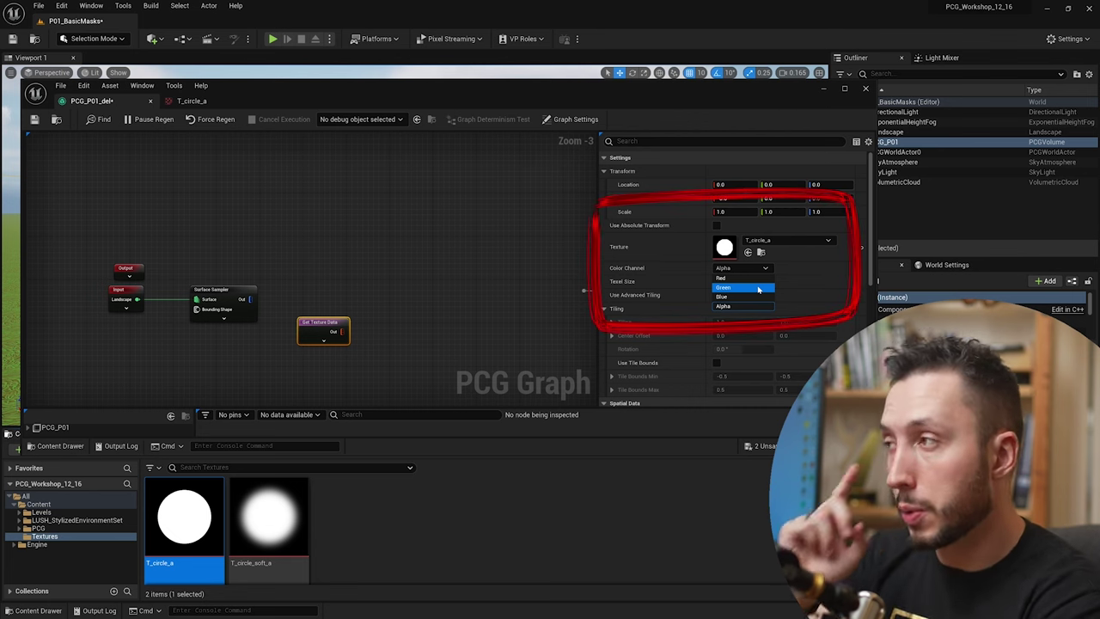
pyautogui.click(724, 277)
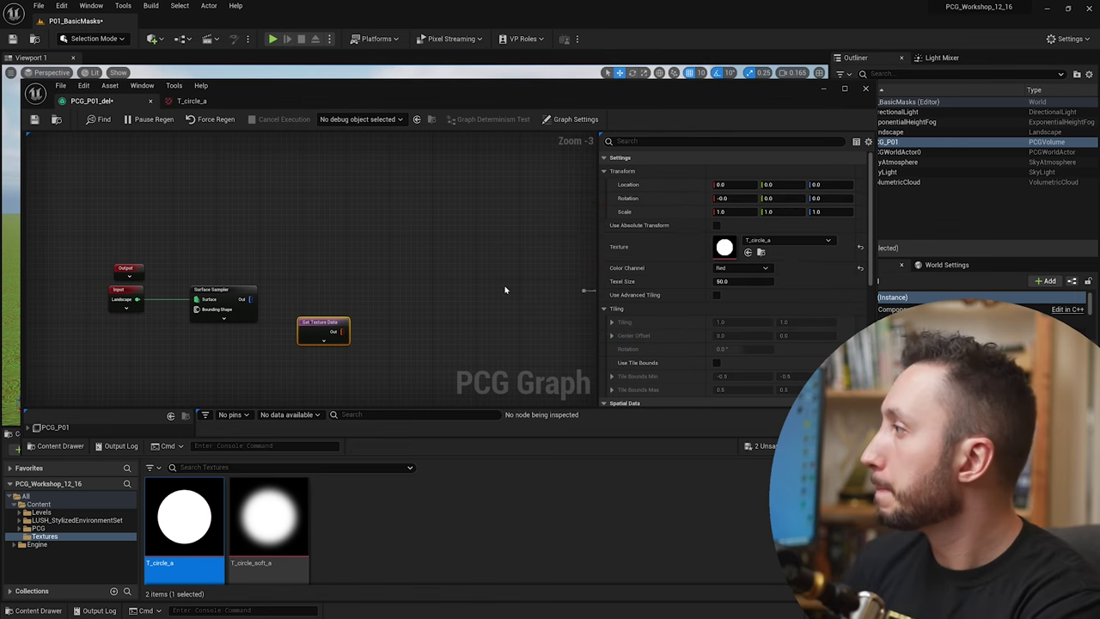
# Uncover the level viewport and enable debug display for the Get Texture Data node
pyautogui.moveTo(387, 94); pyautogui.dragTo(422, 337)
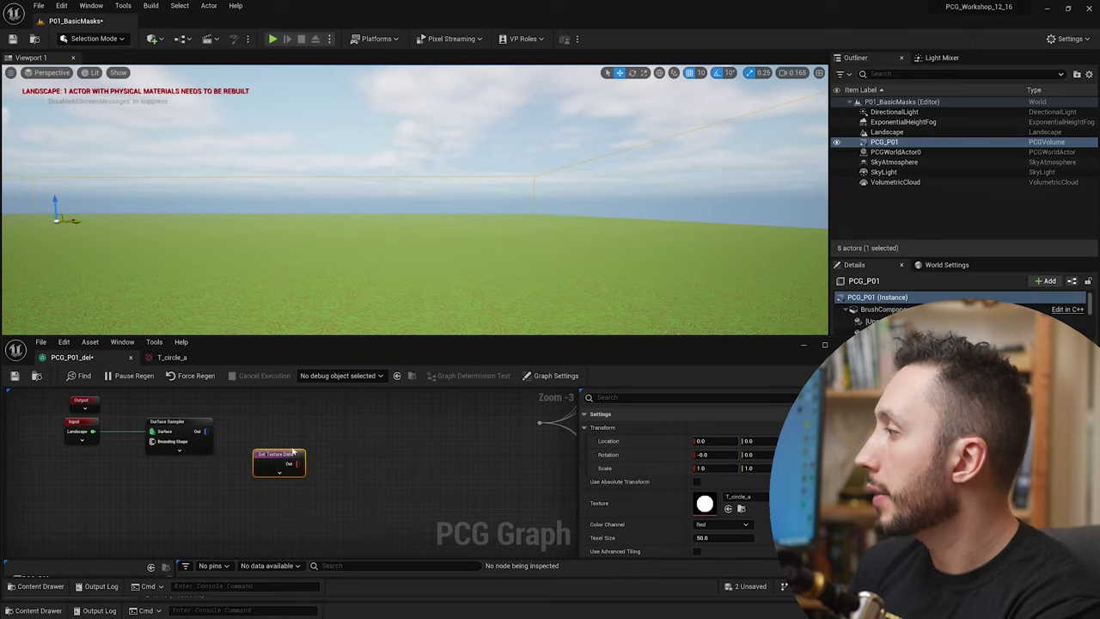
pyautogui.click(293, 457)
pyautogui.press('Return')
pyautogui.press('d')
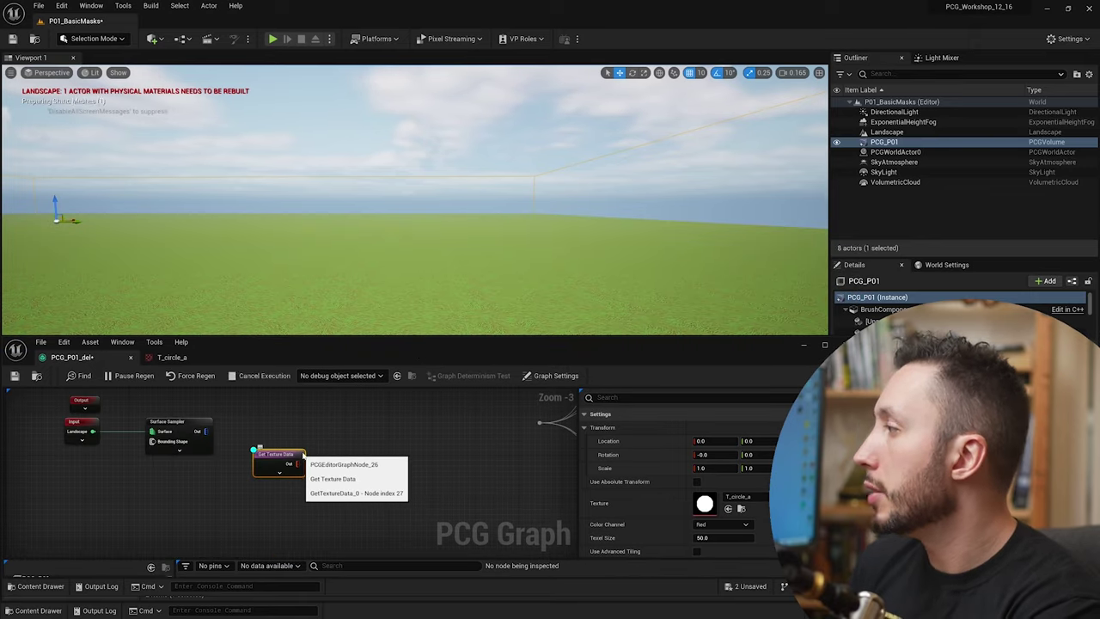
# Examine how the circular mask's debug points cover the landscape within the PCG volume
pyautogui.moveTo(558, 263); pyautogui.dragTo(460, 331, button='right')
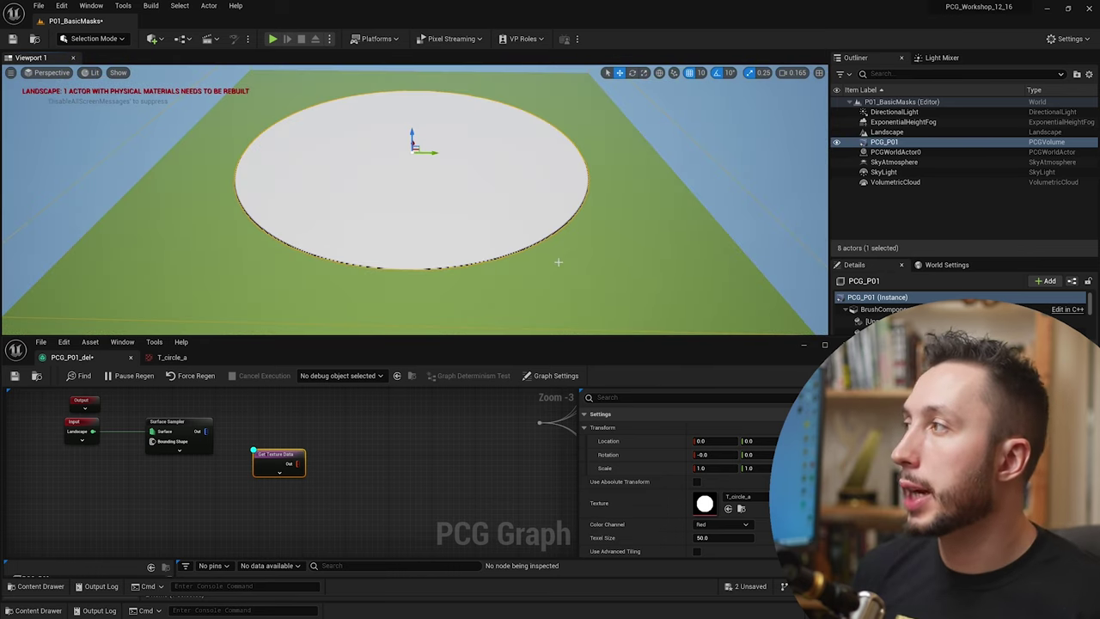
pyautogui.moveTo(558, 263); pyautogui.dragTo(558, 251, button='right')
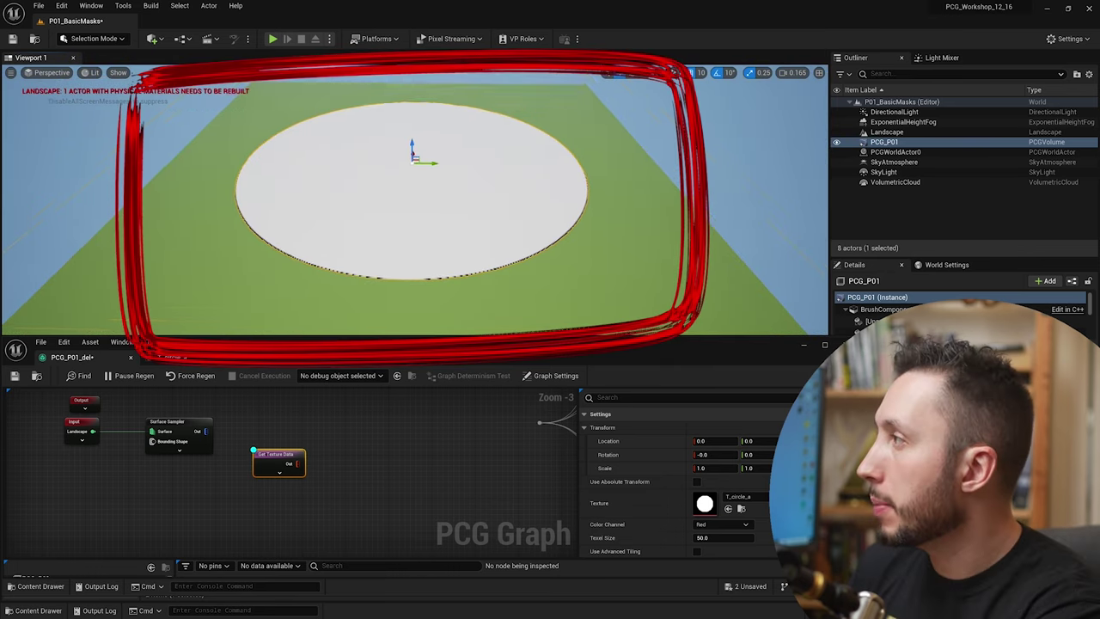
pyautogui.press('w')
pyautogui.moveTo(458, 261); pyautogui.dragTo(429, 241, button='right')
pyautogui.scroll(1, 458, 261)
pyautogui.press('s')
pyautogui.press('s')
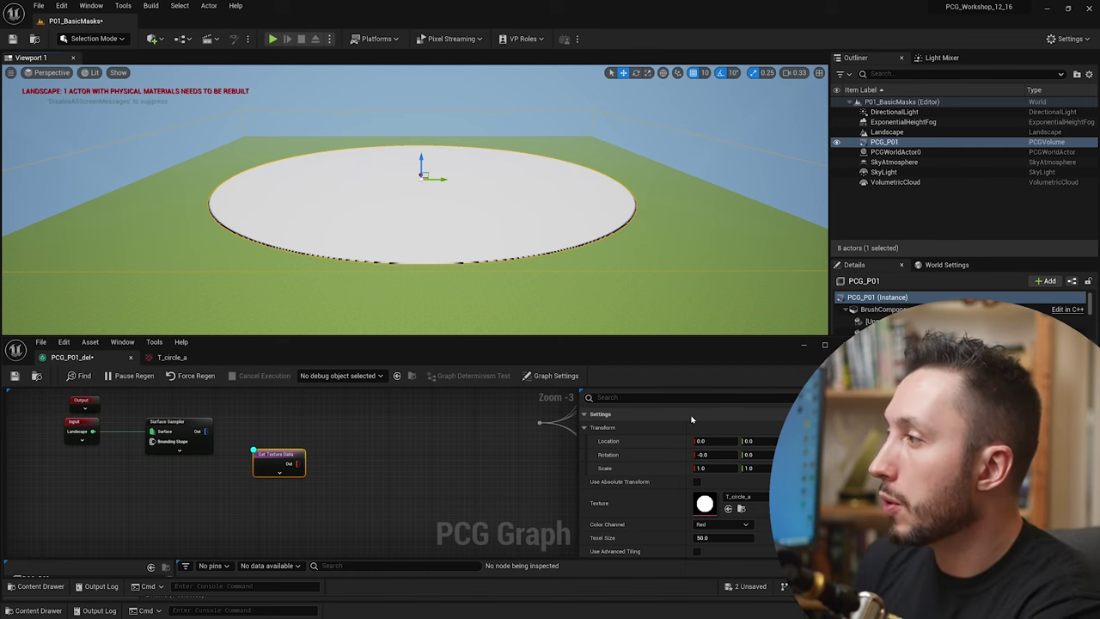
# Set the Get Texture Data node's texel size to 200 and uncover the level viewport to check the points
pyautogui.moveTo(652, 337); pyautogui.dragTo(645, 76)
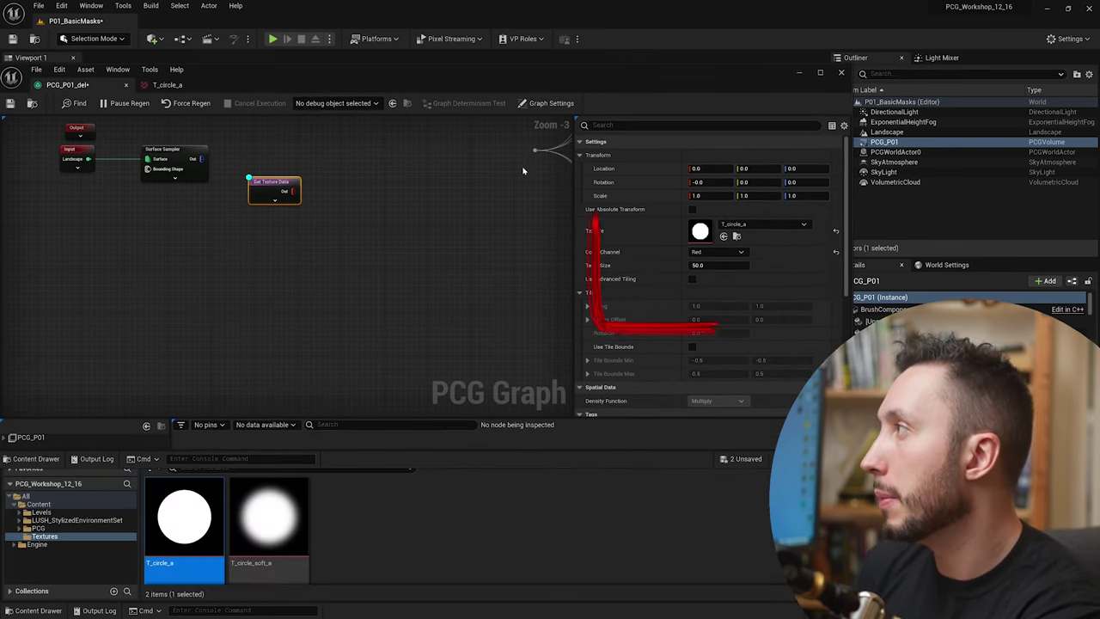
pyautogui.click(701, 266)
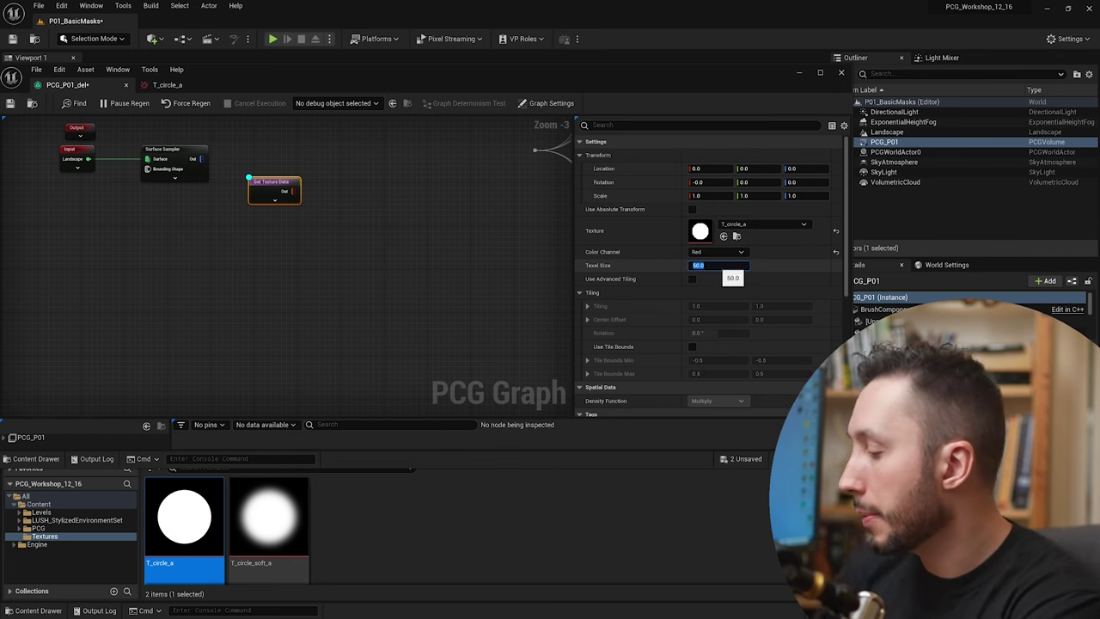
pyautogui.write('200')
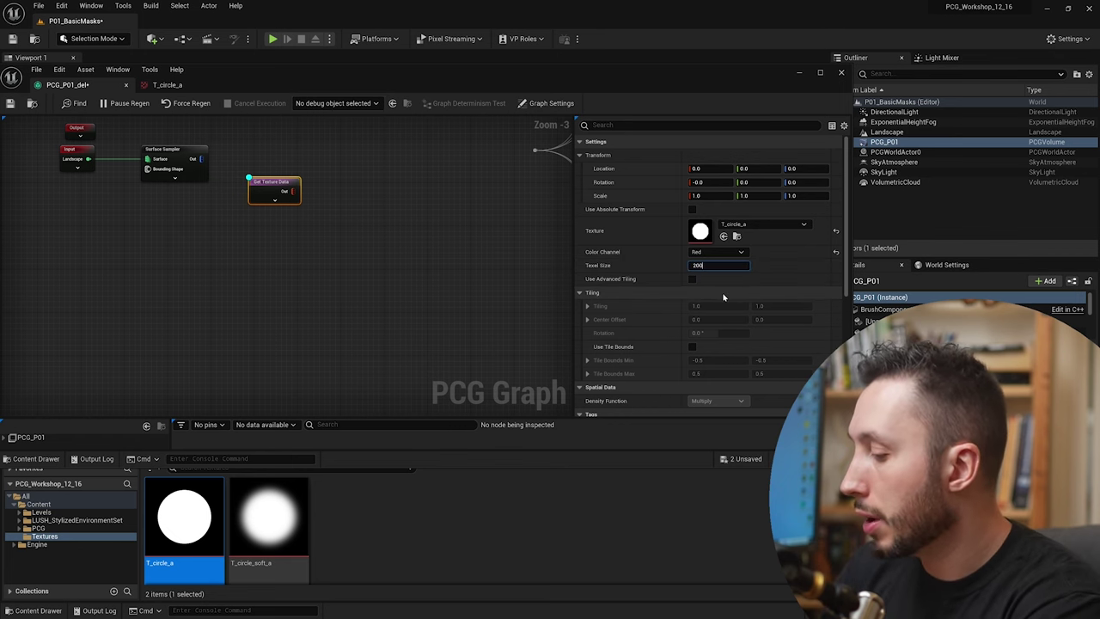
pyautogui.moveTo(582, 76); pyautogui.dragTo(491, 326)
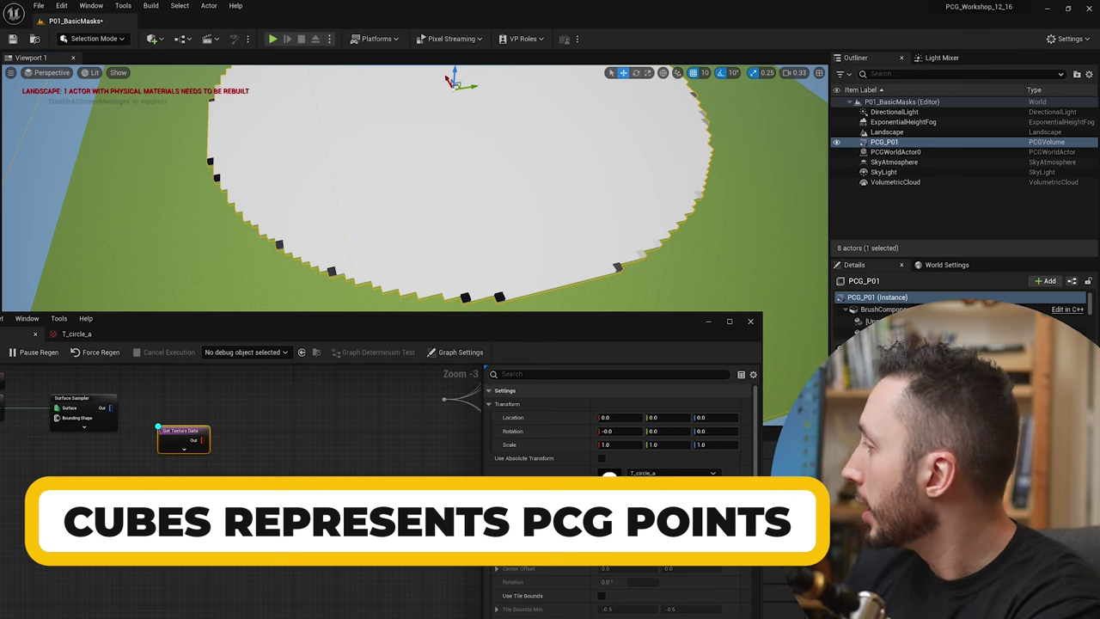
# Set the Get Texture Data node's texel size to 300 and check the resulting points in the level viewport
pyautogui.click(627, 514)
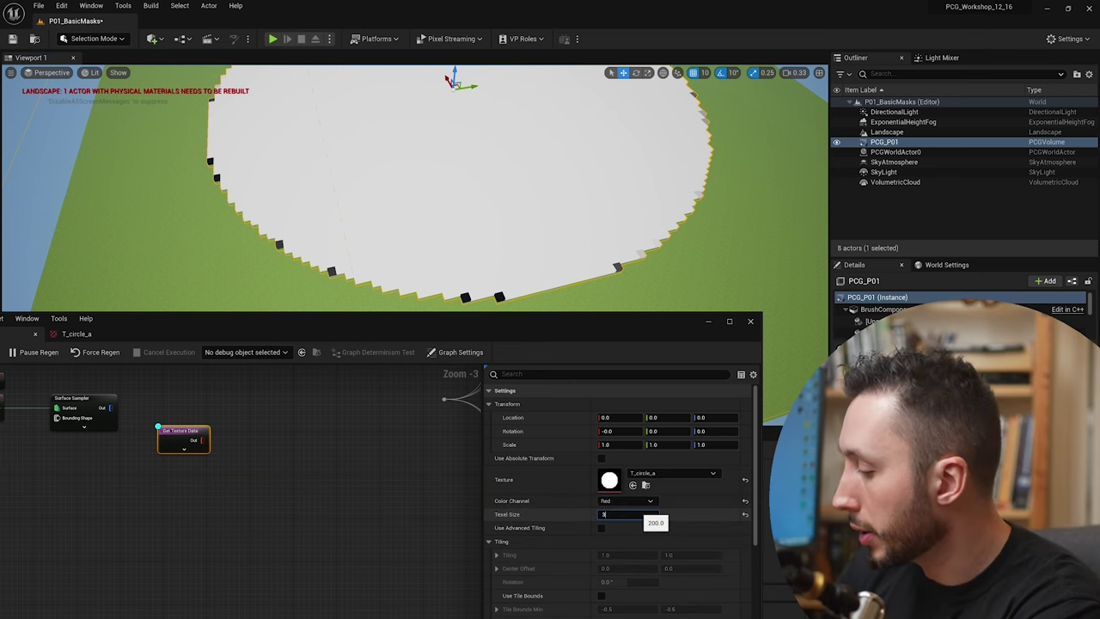
pyautogui.press('Return')
pyautogui.moveTo(459, 207); pyautogui.dragTo(532, 285, button='right')
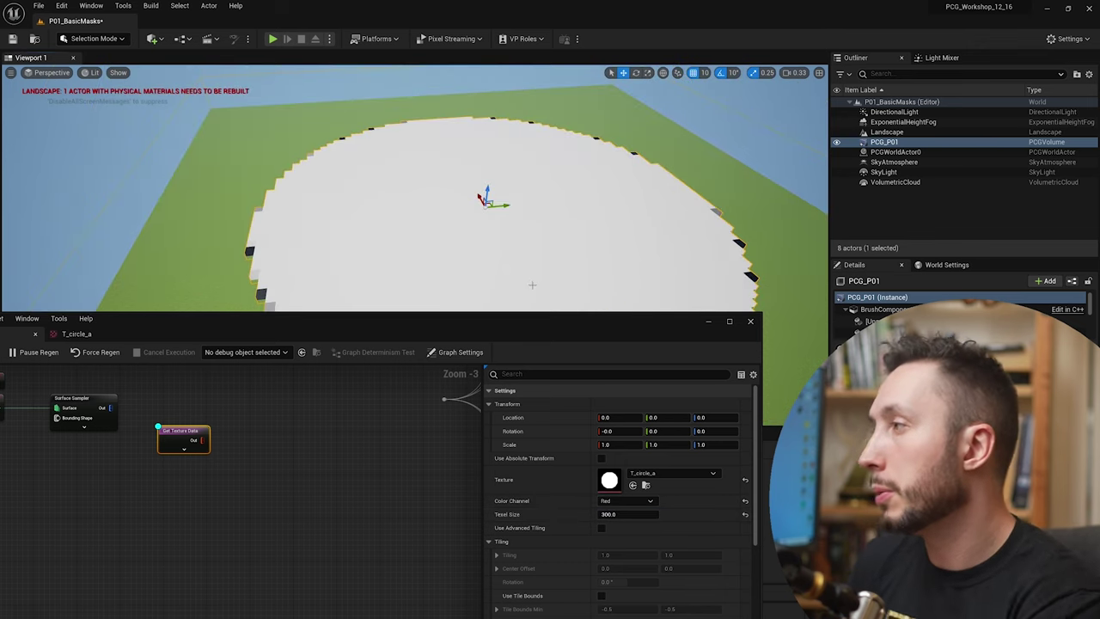
# Add a Difference node to the graph and connect the Surface Sampler's output to its Source input
pyautogui.moveTo(533, 328); pyautogui.dragTo(615, 200)
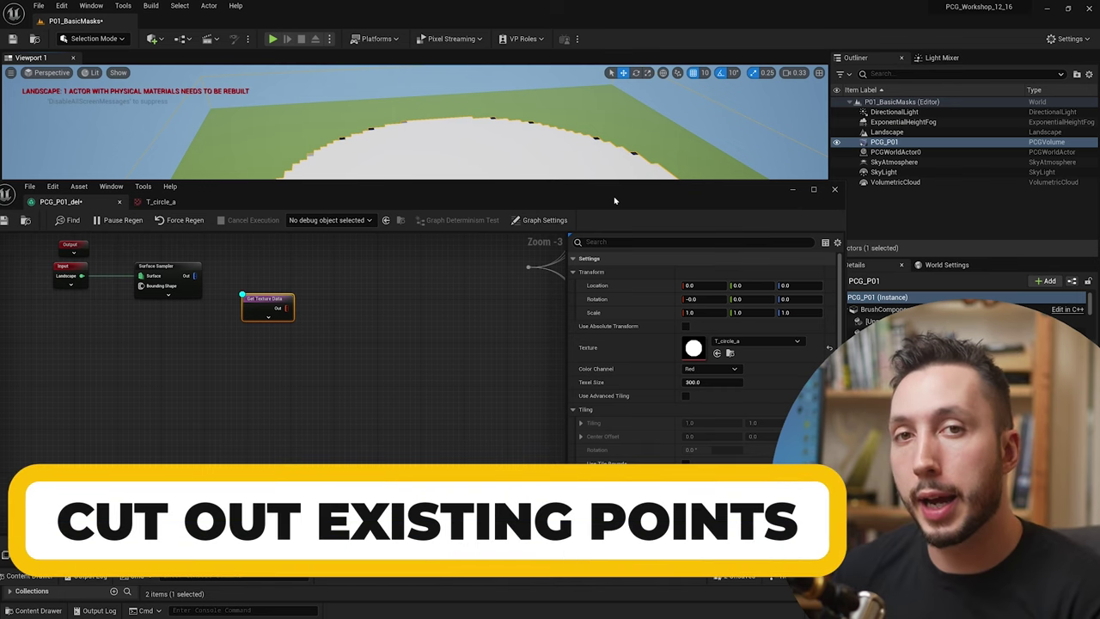
pyautogui.moveTo(220, 353); pyautogui.dragTo(347, 401, button='right')
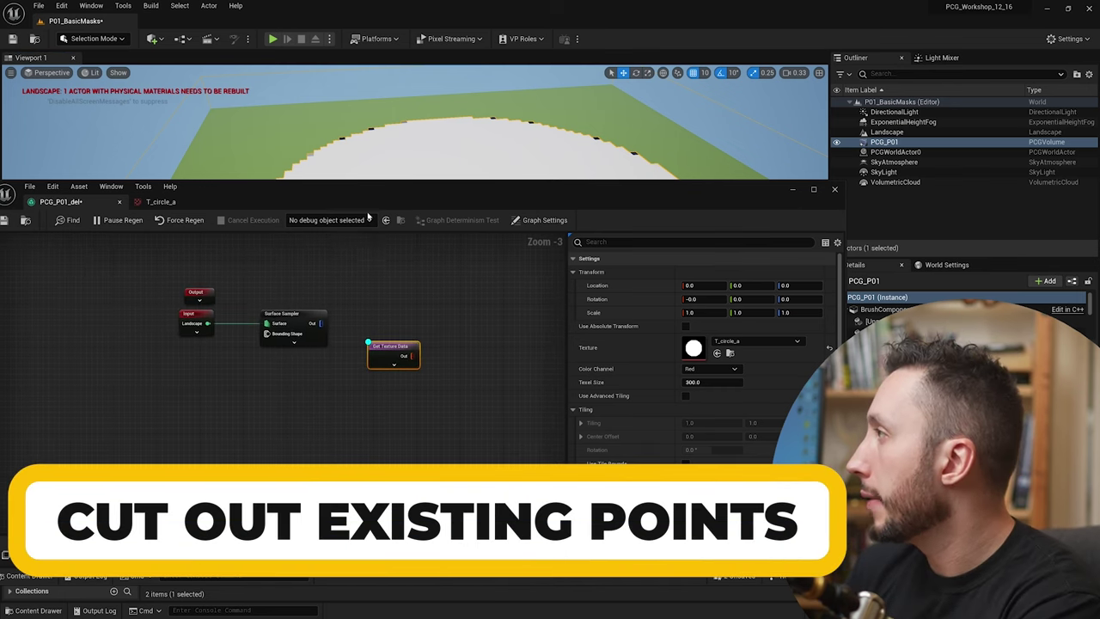
pyautogui.moveTo(364, 201); pyautogui.dragTo(383, 101)
pyautogui.moveTo(396, 204); pyautogui.dragTo(358, 231, button='right')
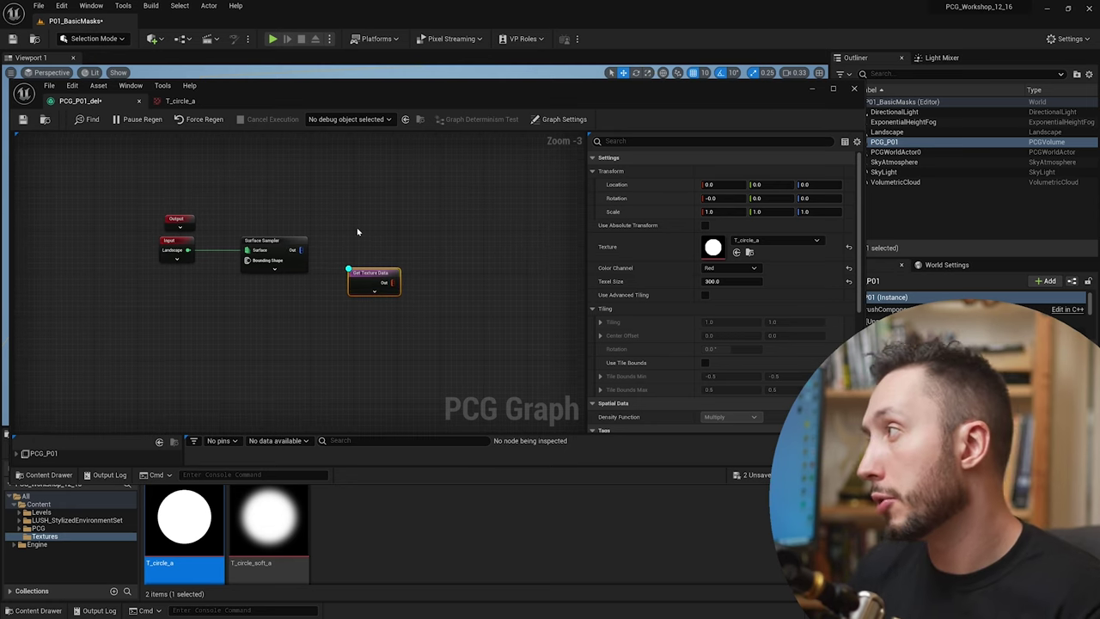
pyautogui.moveTo(390, 269); pyautogui.dragTo(390, 290)
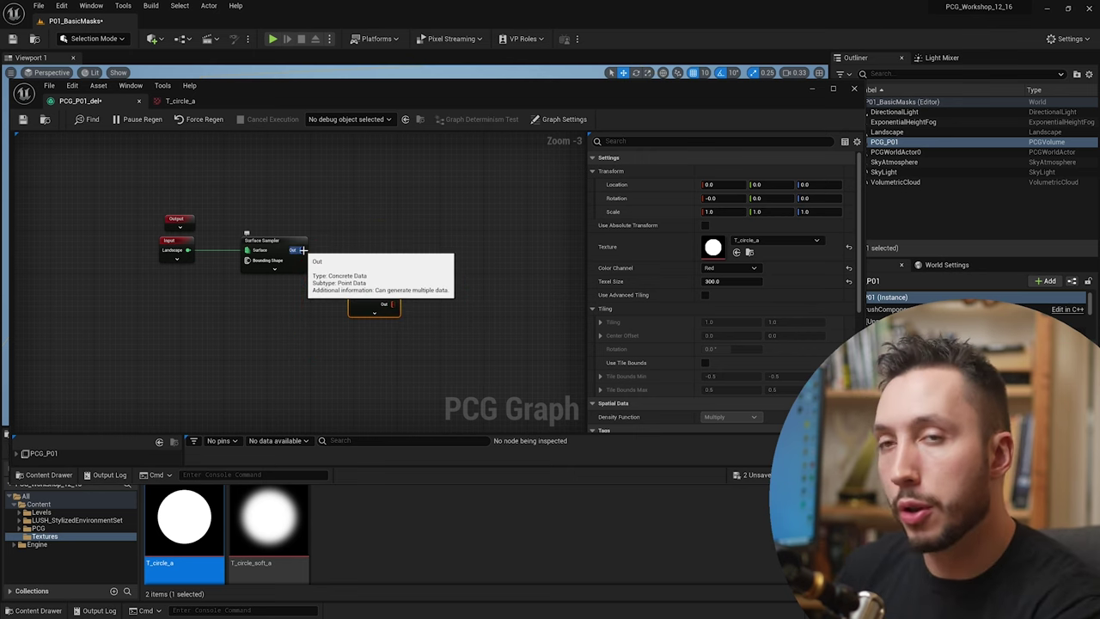
pyautogui.moveTo(303, 249); pyautogui.dragTo(365, 246)
pyautogui.write('diff')
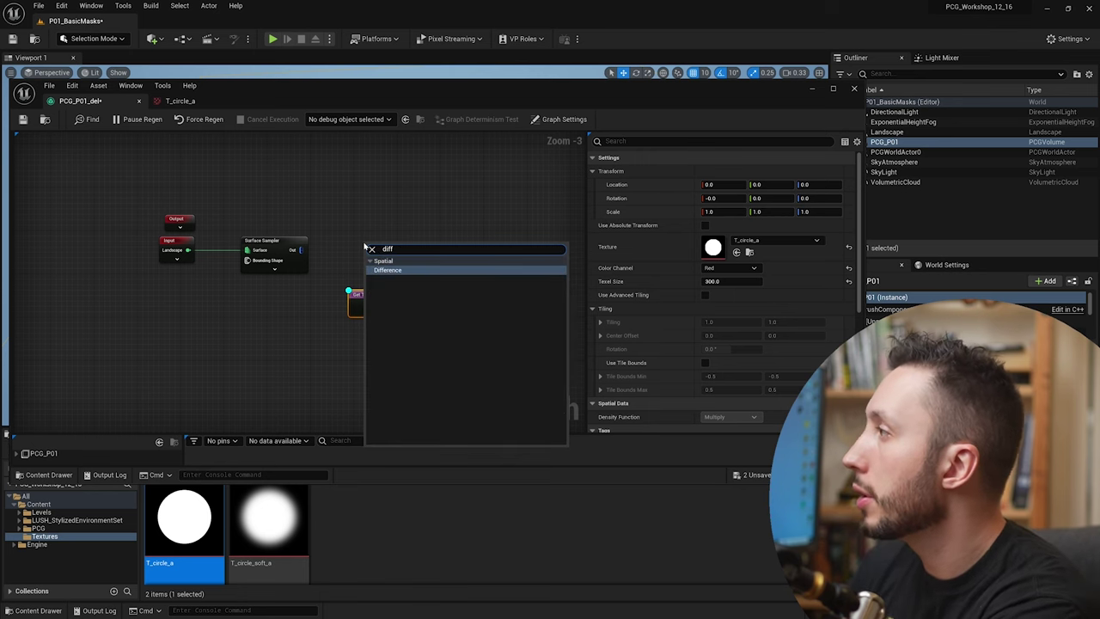
pyautogui.press('Return')
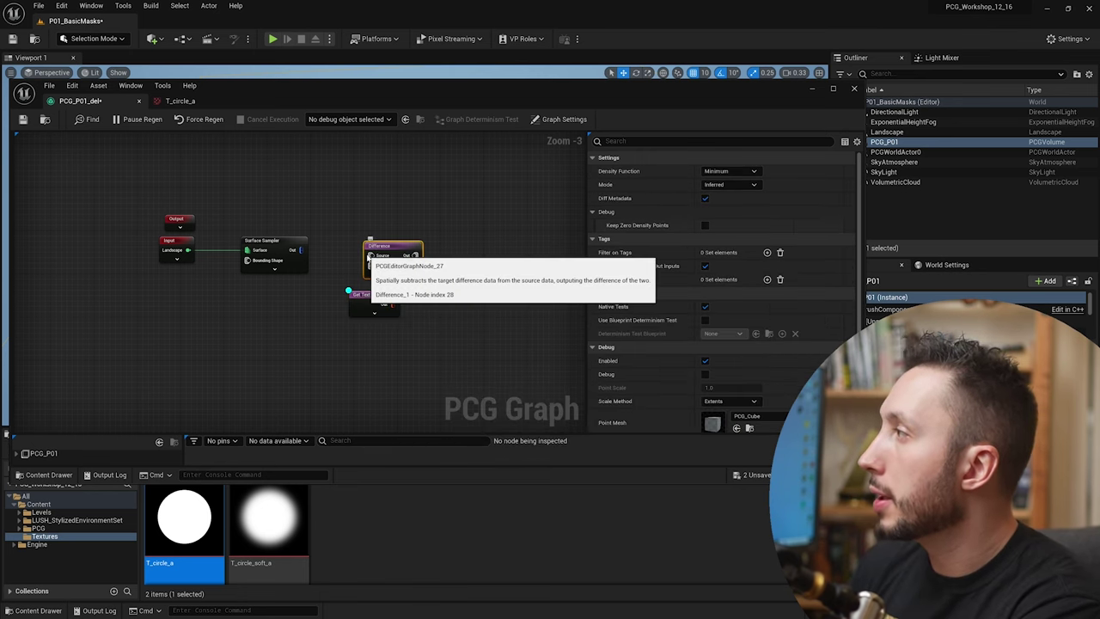
pyautogui.moveTo(300, 249); pyautogui.dragTo(371, 255)
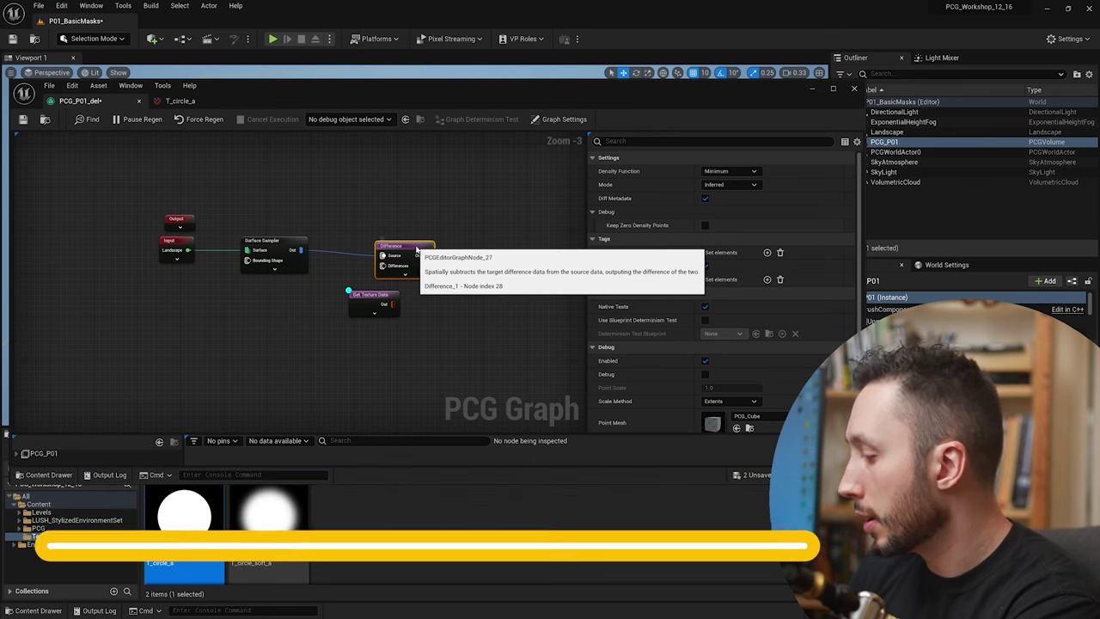
# Enable debug display for the Difference node, disable it for Get Texture Data, and check the sampled points across the landscape
pyautogui.click(378, 296)
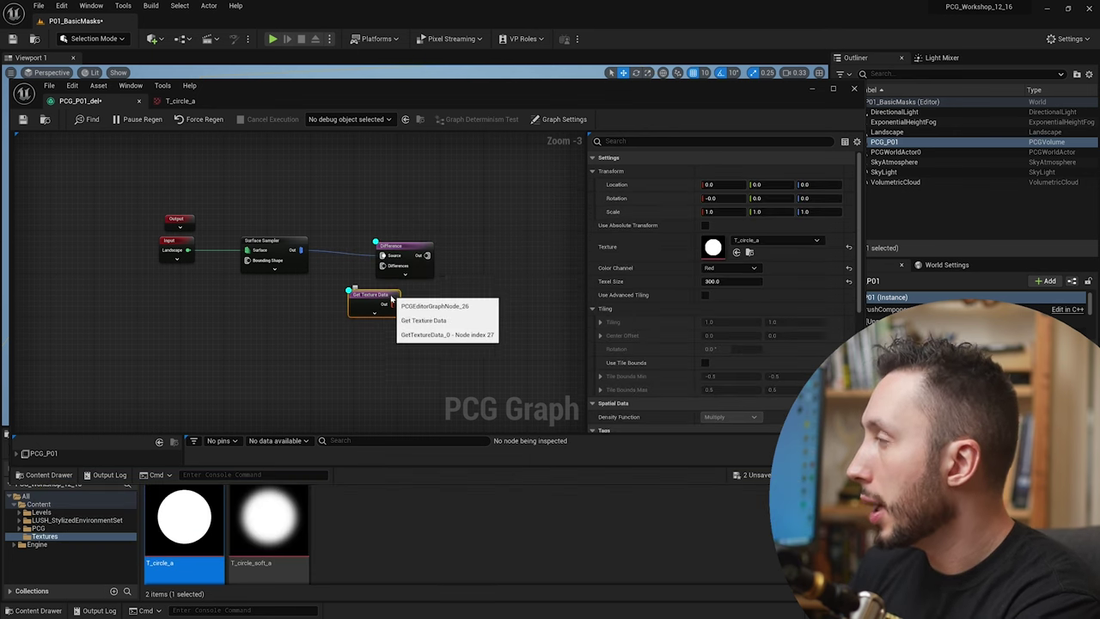
pyautogui.click(377, 295)
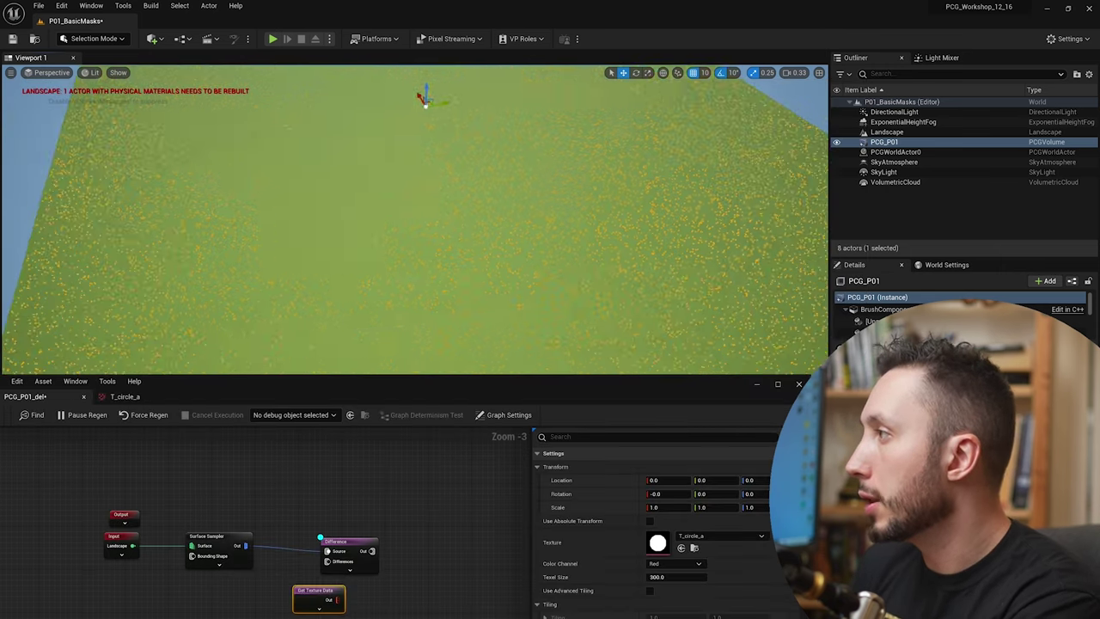
pyautogui.moveTo(415, 219); pyautogui.dragTo(465, 245, button='right')
pyautogui.press('w')
pyautogui.scroll(-8, 535, 277)
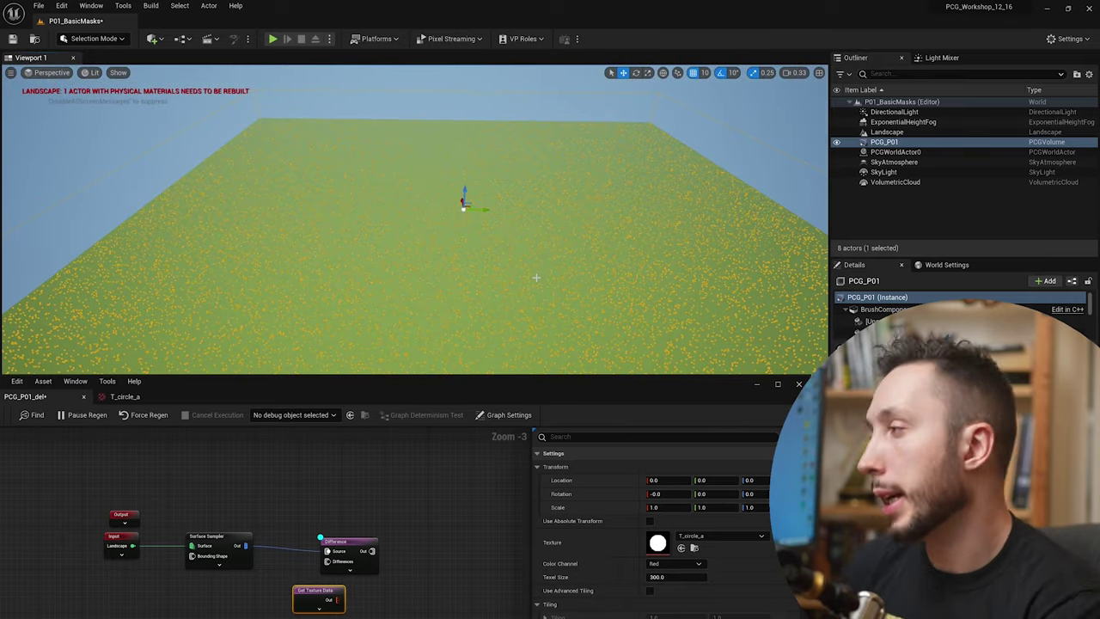
# Connect Get Texture Data to the Difference node's Differences input and inspect the area cut out of the landscape points
pyautogui.moveTo(379, 590); pyautogui.dragTo(412, 524, button='right')
pyautogui.moveTo(359, 527)
pyautogui.mouseDown()
pyautogui.moveTo(305, 527)
pyautogui.moveTo(366, 496)
pyautogui.mouseUp()
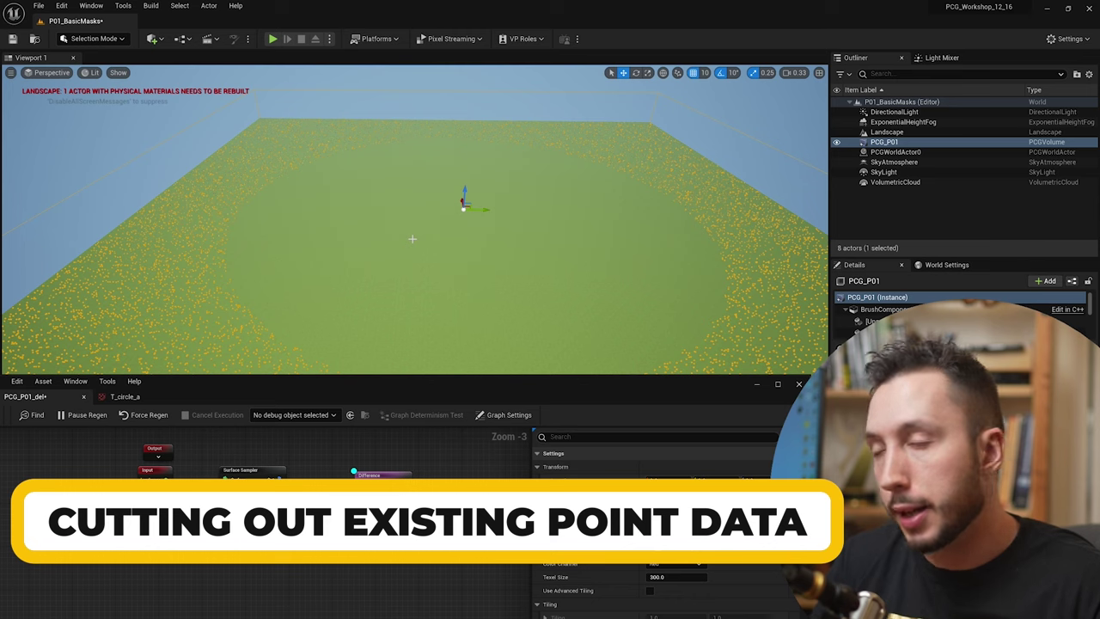
pyautogui.moveTo(412, 239); pyautogui.dragTo(421, 293, button='right')
pyautogui.press('s')
pyautogui.press('w')
pyautogui.press('w')
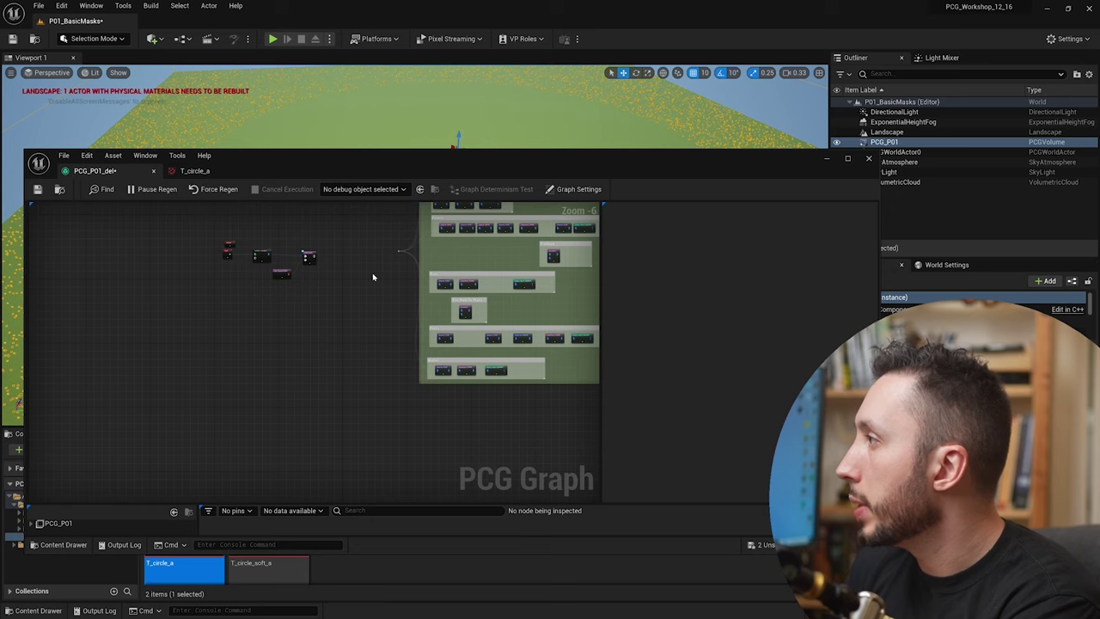
# Try to connect the Difference output directly to the reroute node feeding the vegetation groups, and inspect the flagged nodes
pyautogui.scroll(2, 373, 275)
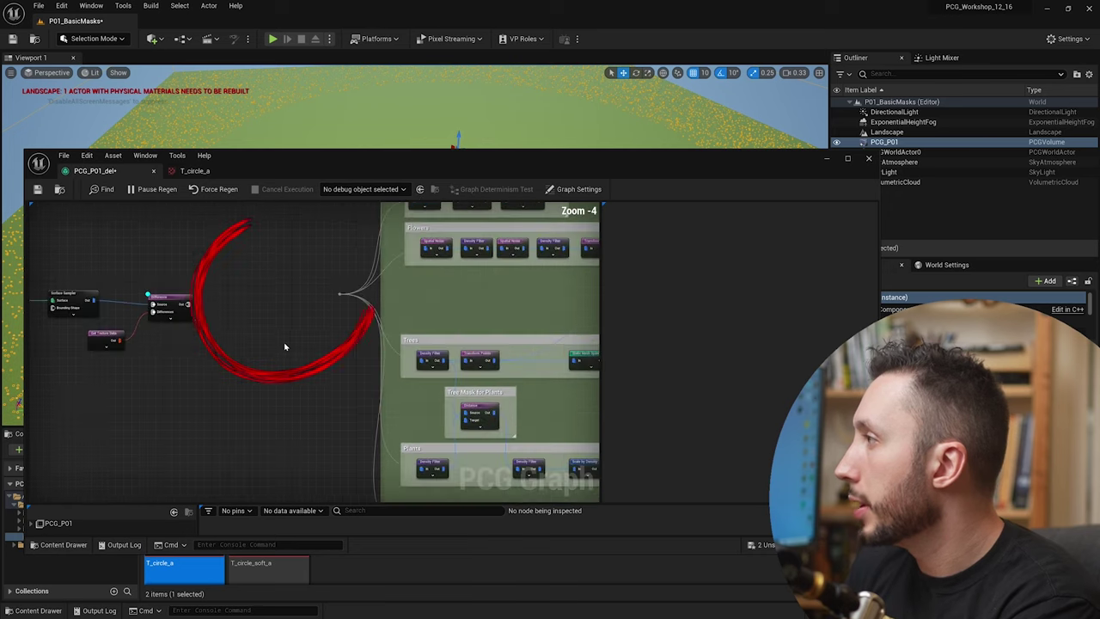
pyautogui.scroll(-1, 286, 346)
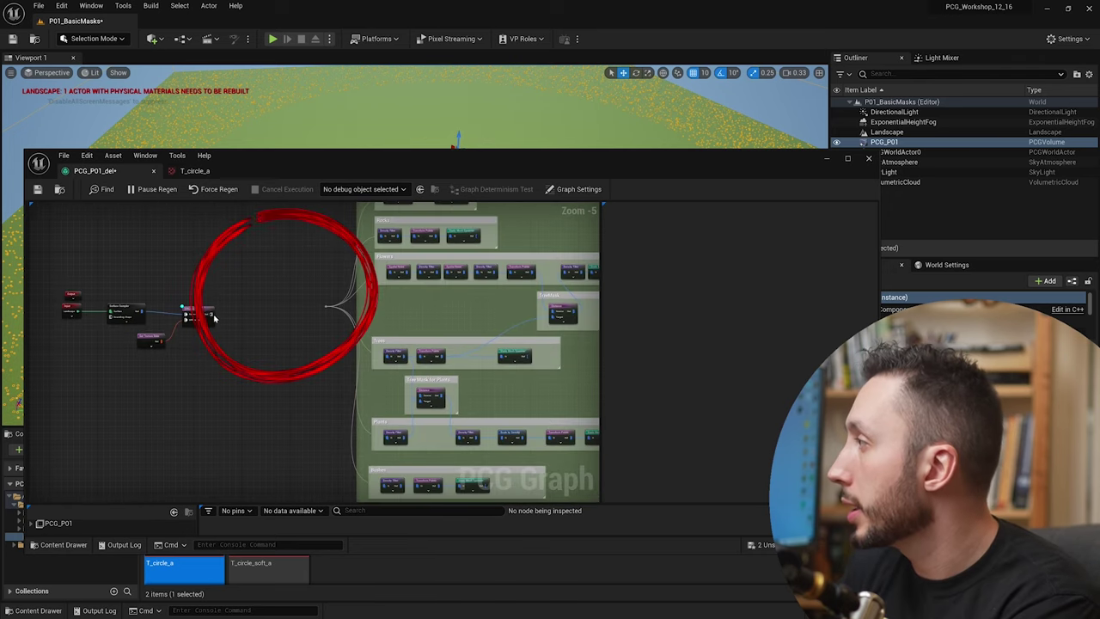
pyautogui.moveTo(214, 319); pyautogui.dragTo(329, 306)
pyautogui.moveTo(464, 160)
pyautogui.mouseDown()
pyautogui.moveTo(440, 264)
pyautogui.moveTo(455, 278)
pyautogui.moveTo(465, 167)
pyautogui.mouseUp()
pyautogui.scroll(3, 370, 276)
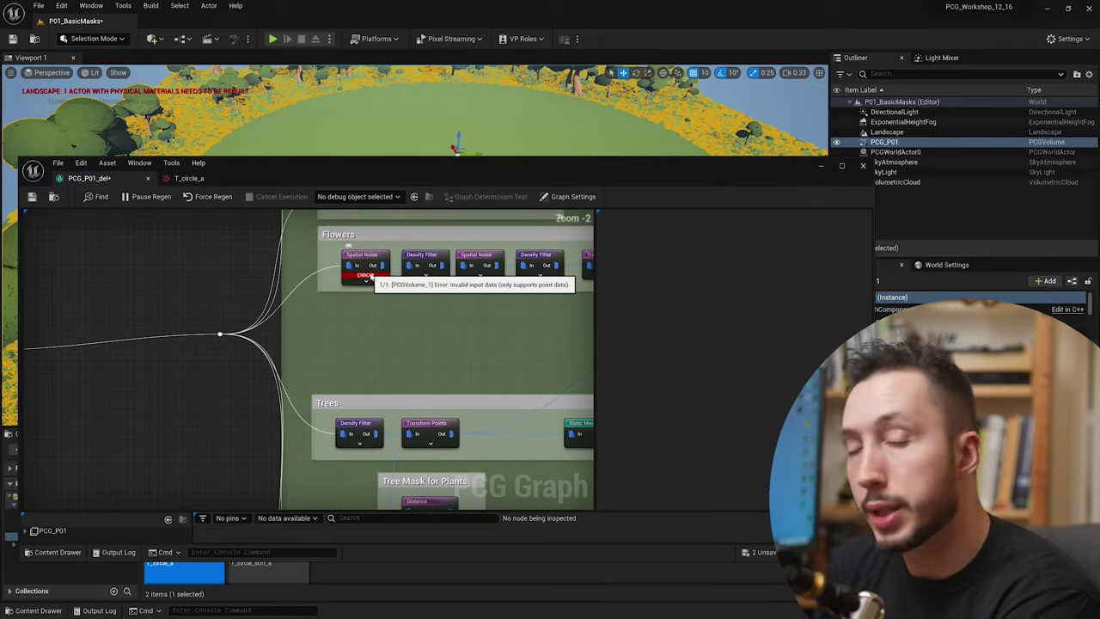
pyautogui.moveTo(345, 366); pyautogui.dragTo(360, 169, button='right')
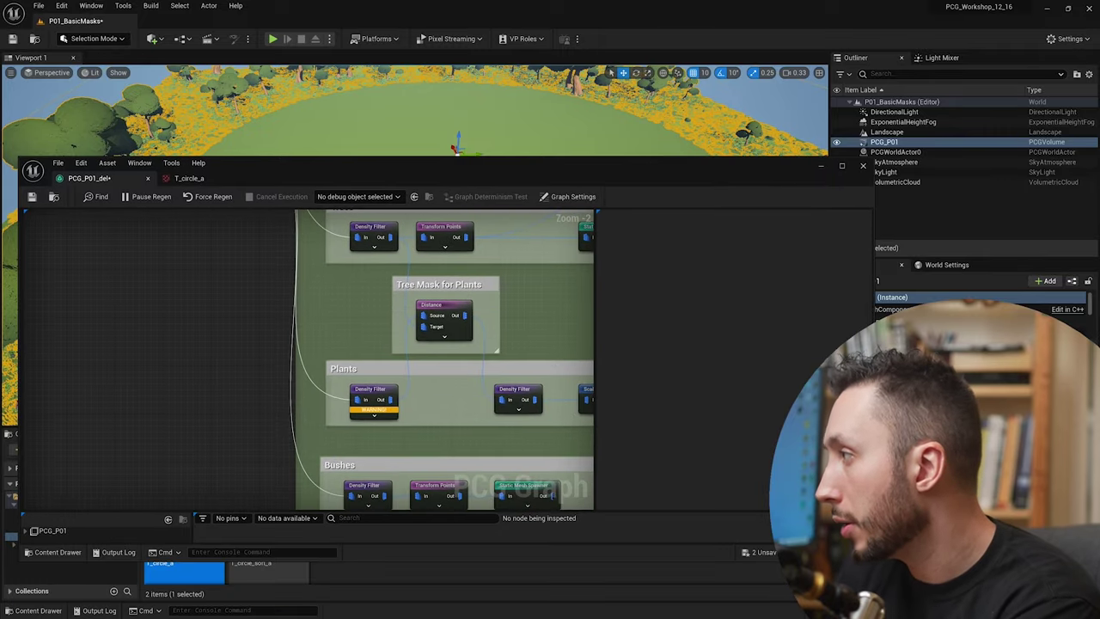
pyautogui.moveTo(238, 276)
pyautogui.mouseDown(button='right')
pyautogui.moveTo(392, 415)
pyautogui.moveTo(383, 432)
pyautogui.mouseUp(button='right')
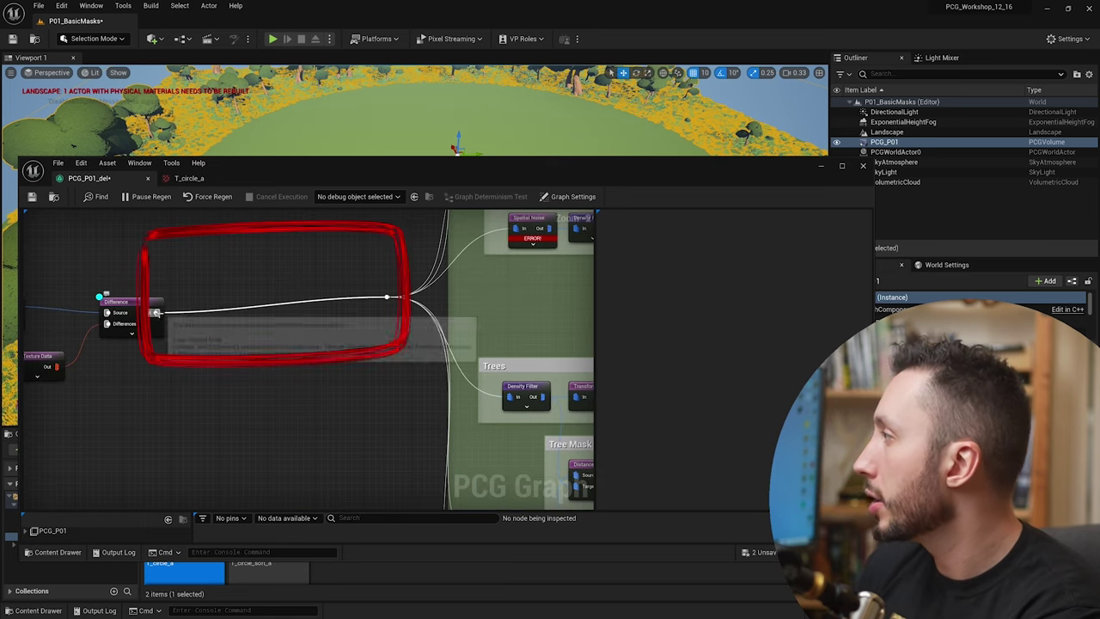
# Insert a To Point node between the Difference node and the reroute node feeding the vegetation groups
pyautogui.moveTo(156, 313); pyautogui.dragTo(183, 318, button='right')
pyautogui.moveTo(183, 317); pyautogui.dragTo(248, 318)
pyautogui.write('to')
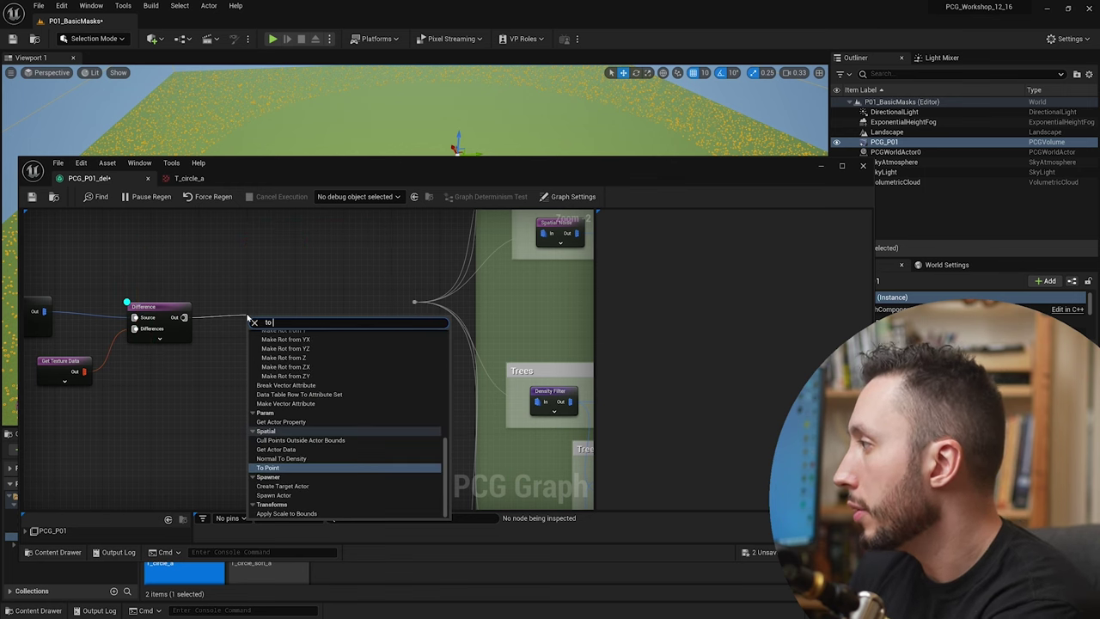
pyautogui.click(295, 469)
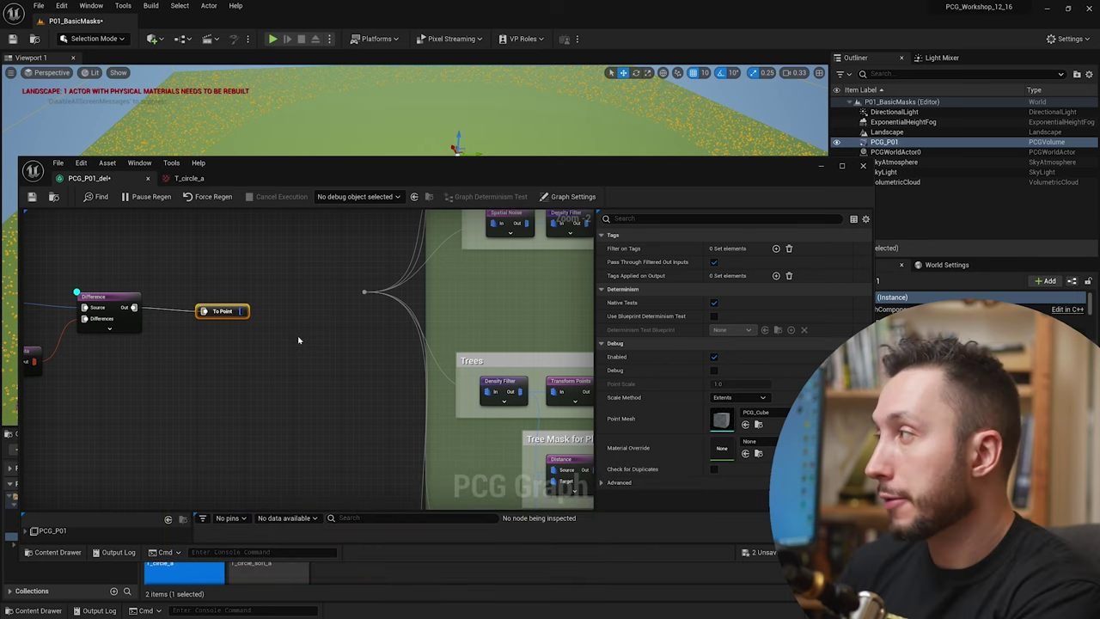
pyautogui.moveTo(242, 312); pyautogui.dragTo(366, 292)
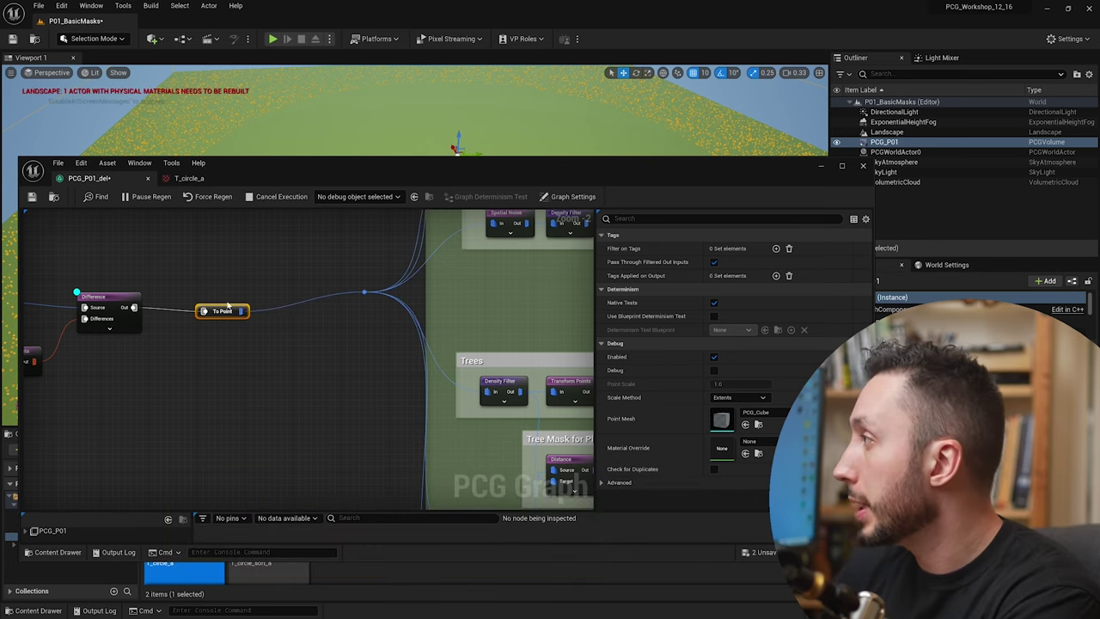
# Disable debug display for the Difference node and inspect the vegetation around the circular clearing in the level viewport
pyautogui.click(105, 299)
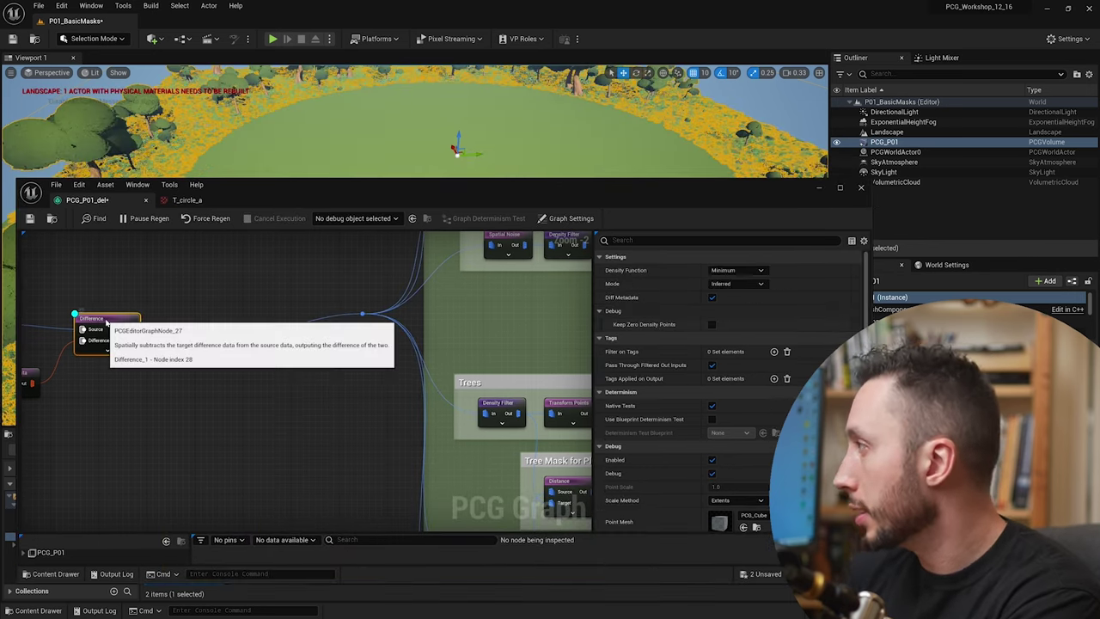
pyautogui.click(818, 188)
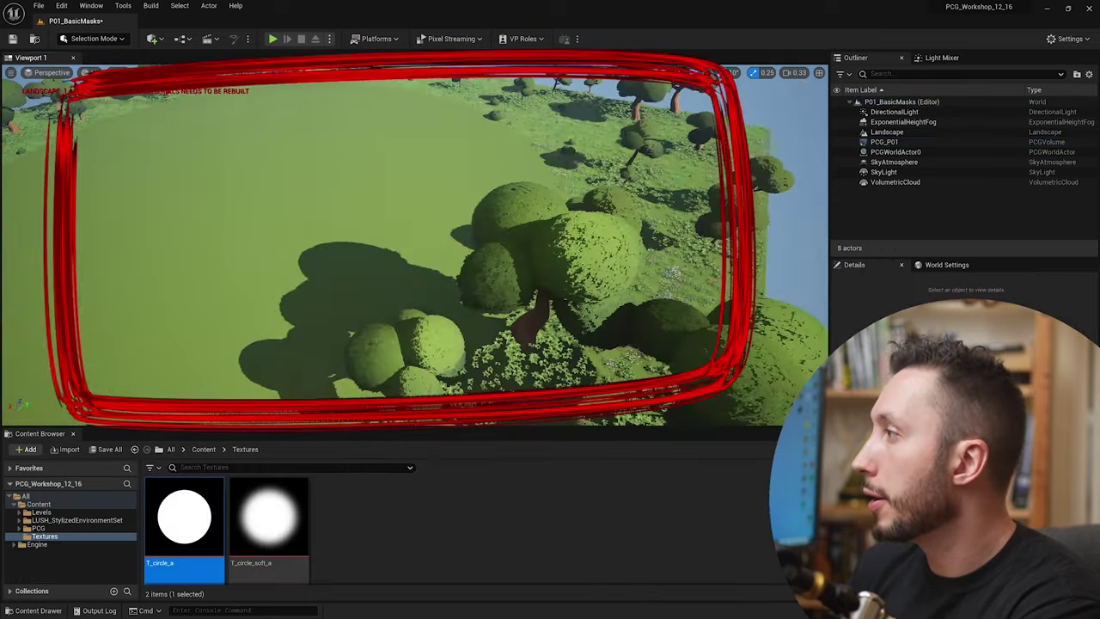
pyautogui.moveTo(414, 245)
pyautogui.mouseDown(button='right')
pyautogui.moveTo(415, 228)
pyautogui.moveTo(435, 258)
pyautogui.moveTo(395, 240)
pyautogui.moveTo(291, 422)
pyautogui.mouseUp(button='right')
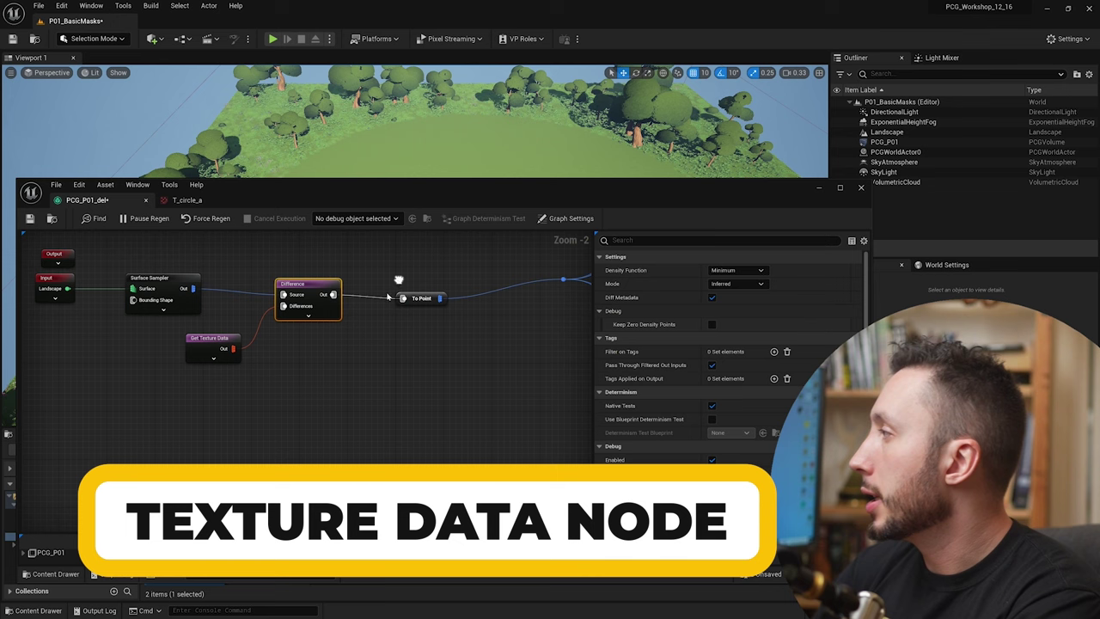
# Set the Get Texture Data node's transform scale to 0.2 and check the clearing's size in the level viewport
pyautogui.click(215, 343)
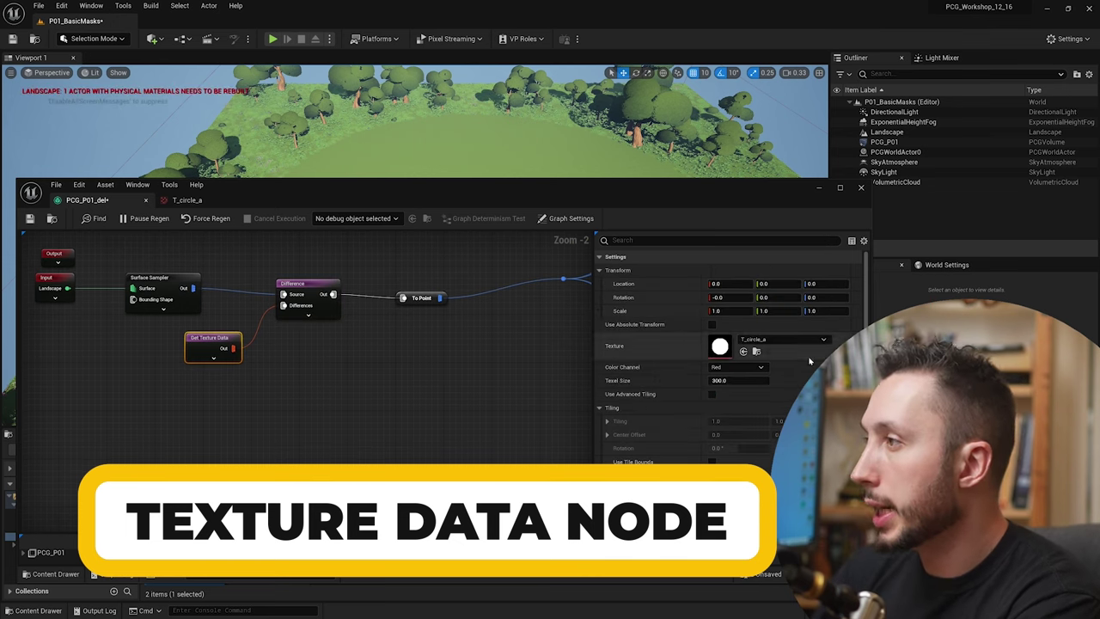
pyautogui.click(730, 311)
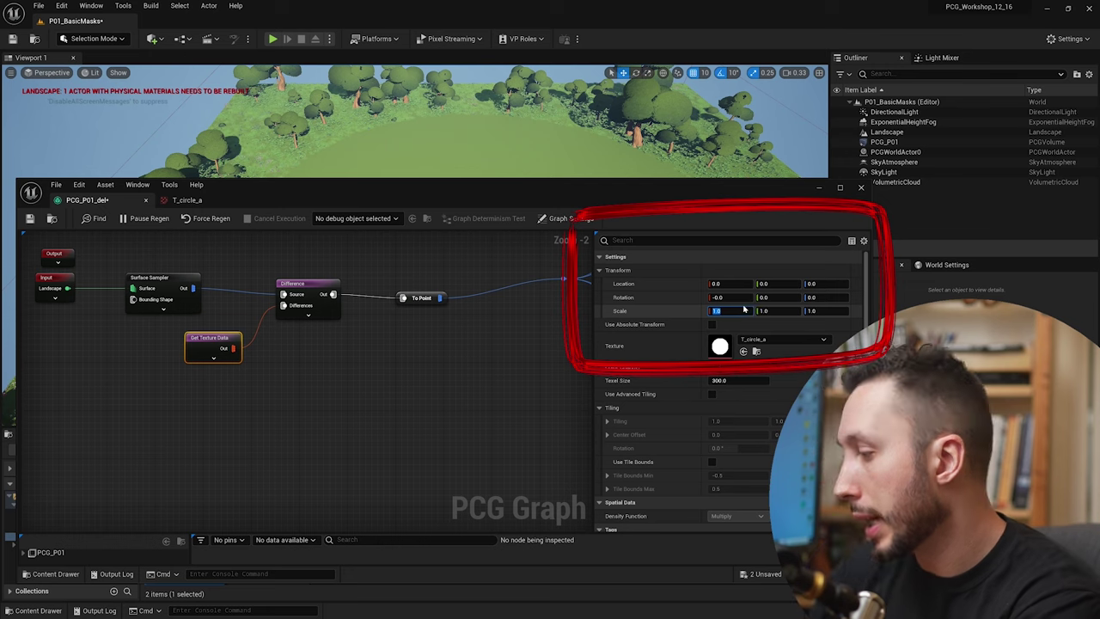
pyautogui.write('0.2')
pyautogui.press('Return')
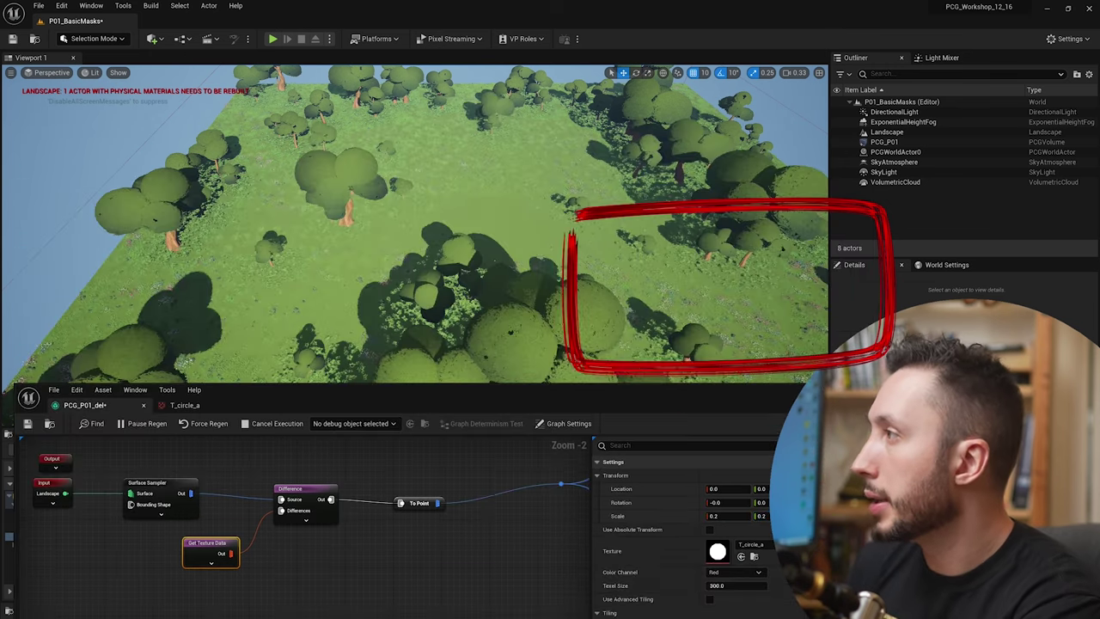
pyautogui.moveTo(413, 223)
pyautogui.mouseDown(button='right')
pyautogui.moveTo(516, 198)
pyautogui.moveTo(387, 214)
pyautogui.mouseUp(button='right')
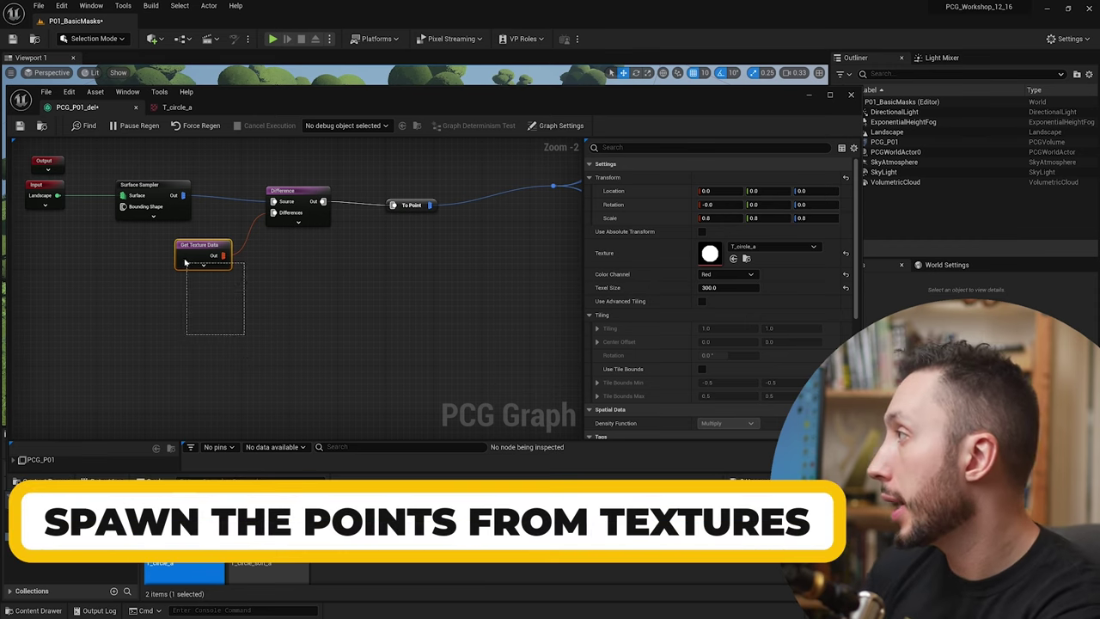
# Duplicate the Get Texture Data node, assign T_circle_soft_a to the copy, and inspect its debug points in the level viewport
pyautogui.moveTo(239, 312); pyautogui.dragTo(366, 284, button='right')
pyautogui.hotkey('ctrl', 'd')
pyautogui.moveTo(312, 362); pyautogui.dragTo(304, 307, button='right')
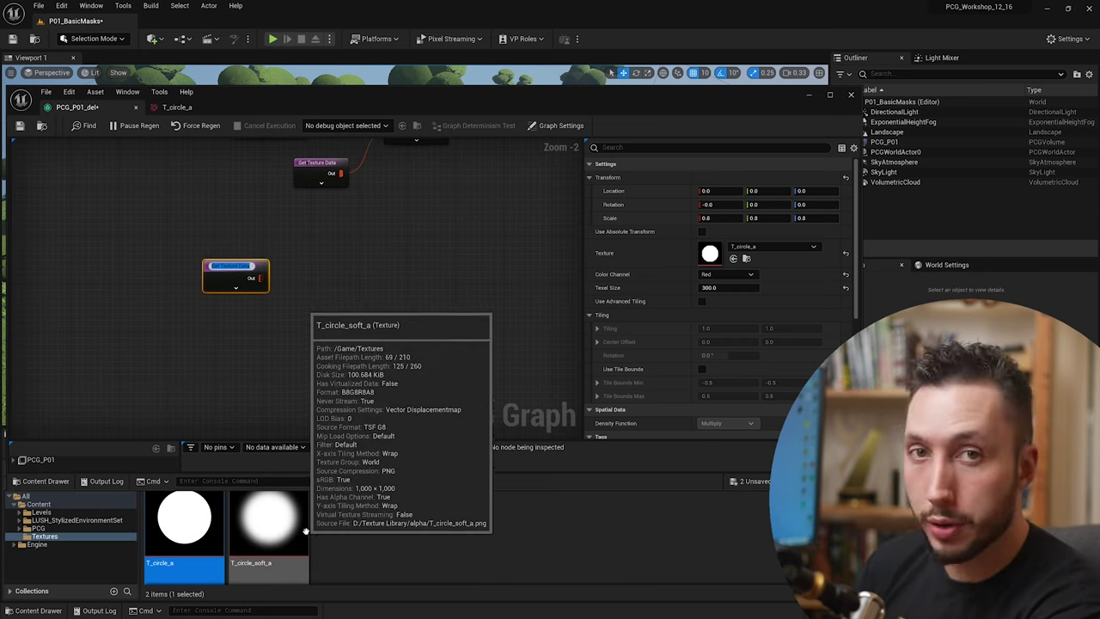
pyautogui.moveTo(269, 524); pyautogui.dragTo(710, 253)
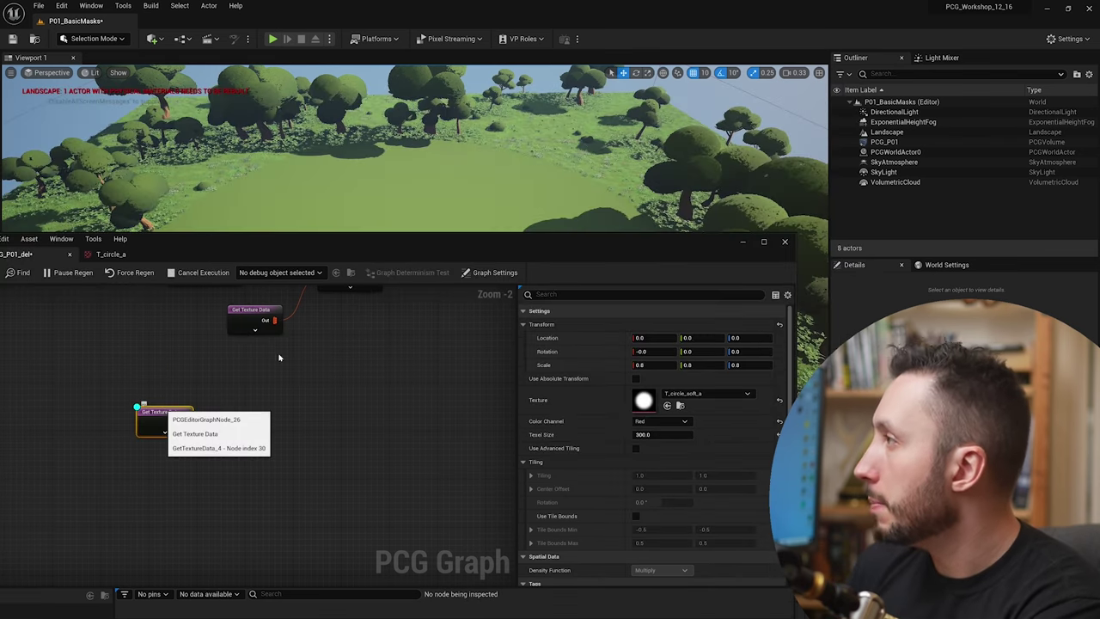
pyautogui.moveTo(494, 253); pyautogui.dragTo(486, 343)
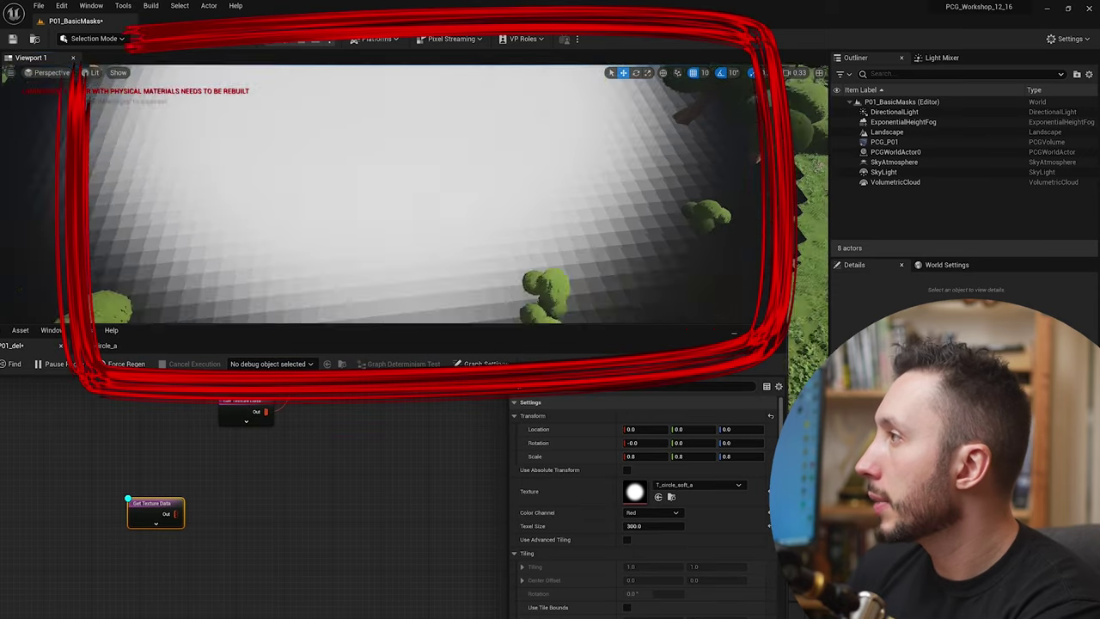
pyautogui.moveTo(624, 218); pyautogui.dragTo(624, 218, button='right')
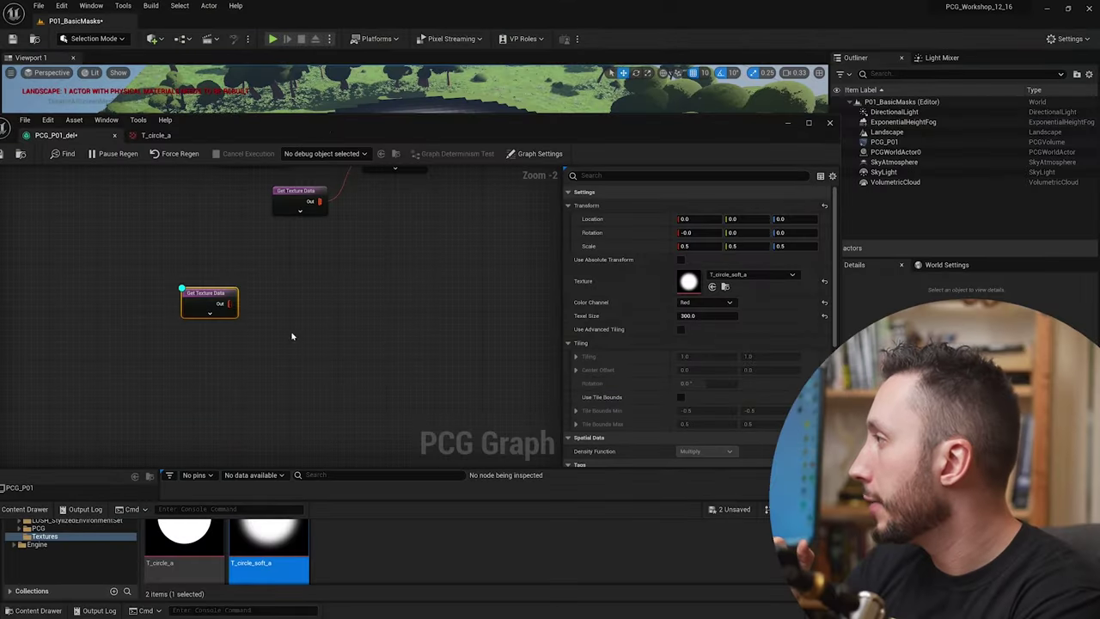
# Add an Execute Blueprint node beside the soft-circle Get Texture Data node
pyautogui.rightClick(274, 325)
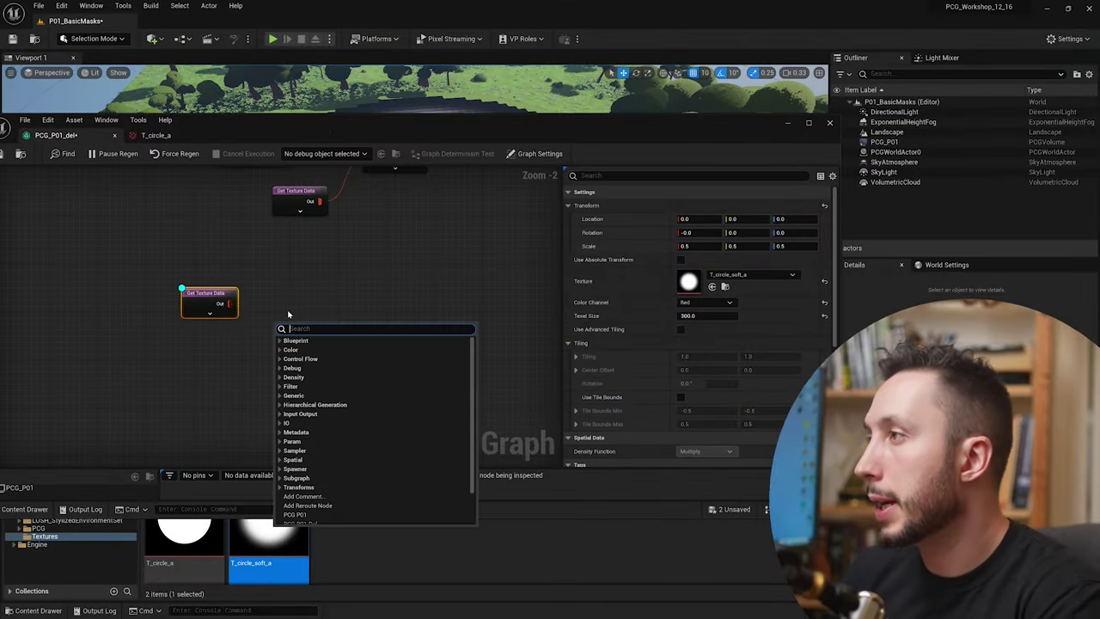
pyautogui.write('blue')
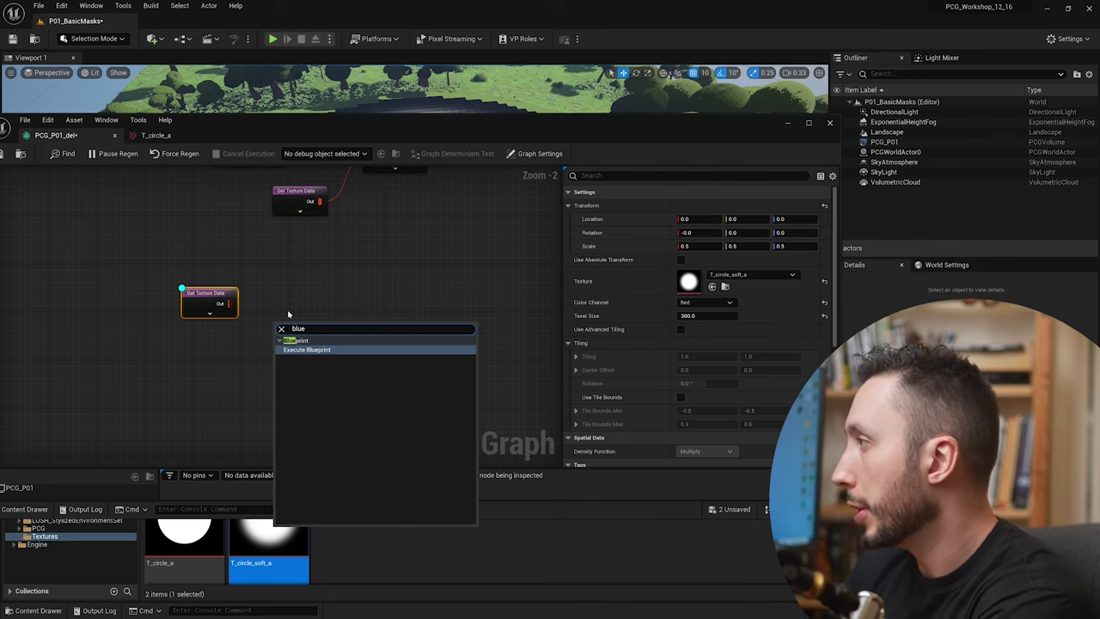
pyautogui.click(313, 350)
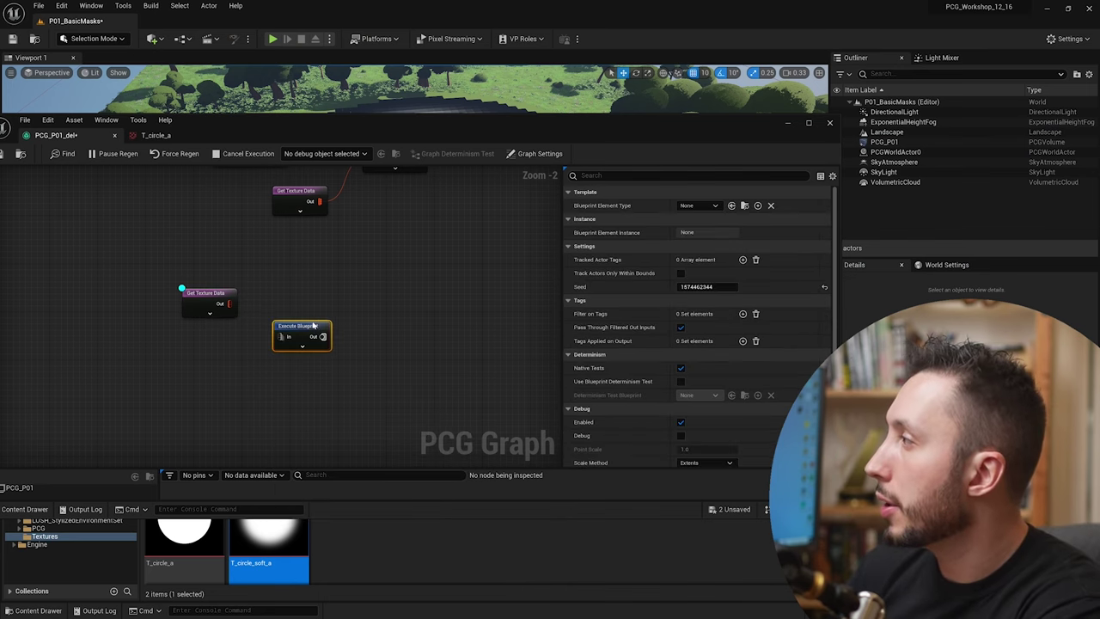
pyautogui.moveTo(315, 328); pyautogui.dragTo(308, 294)
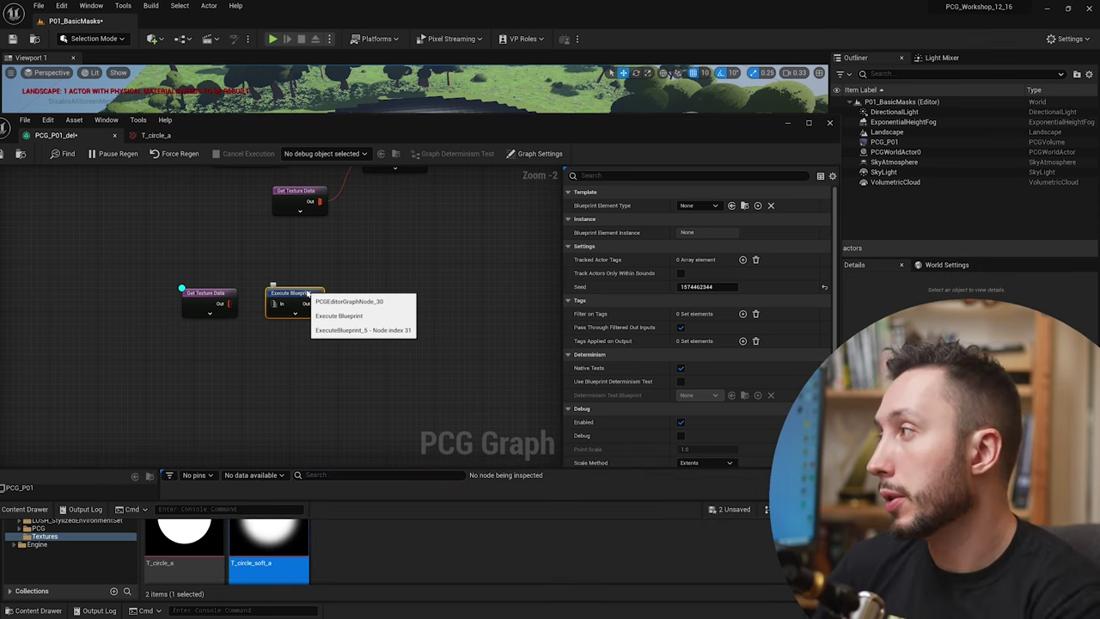
pyautogui.moveTo(290, 295); pyautogui.dragTo(277, 295)
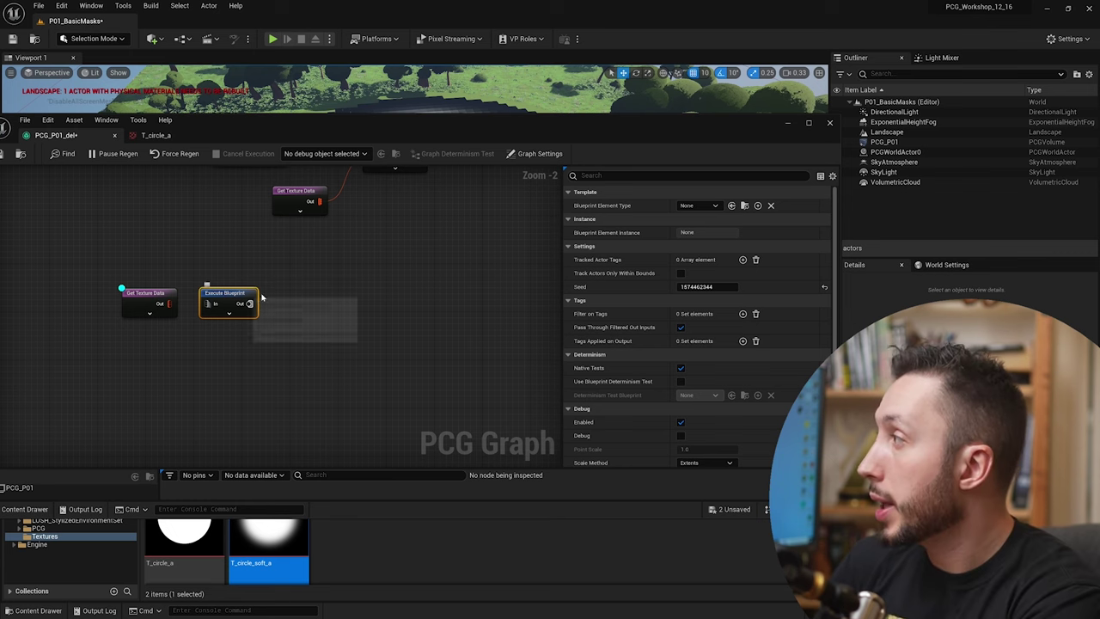
# Set the Execute Blueprint node's Blueprint Element Type to ScaleByDensity
pyautogui.click(708, 207)
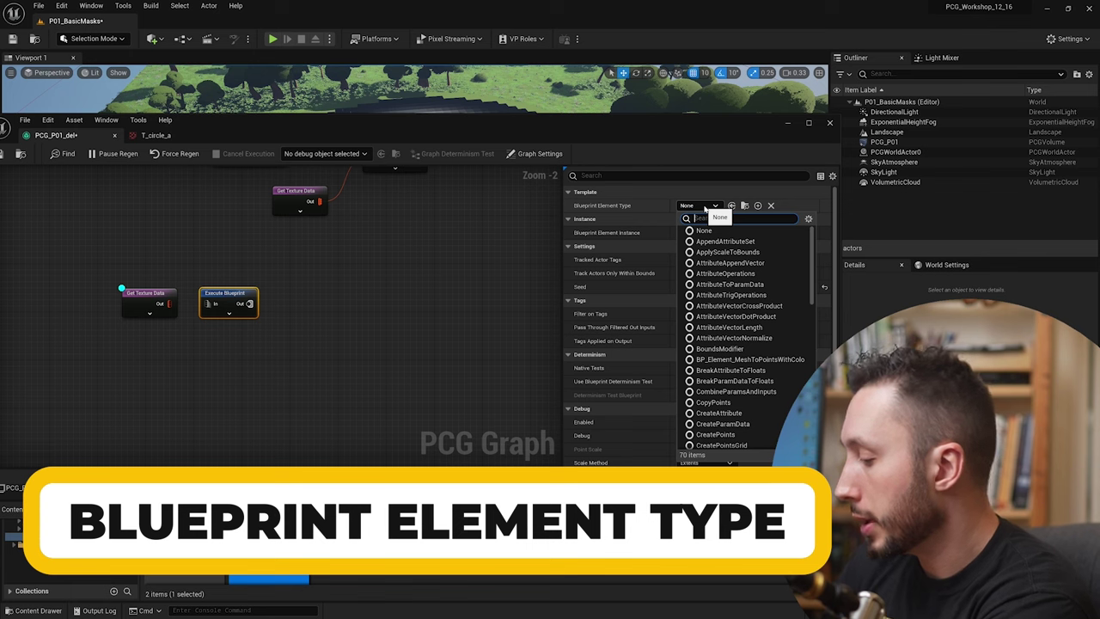
pyautogui.write('scale')
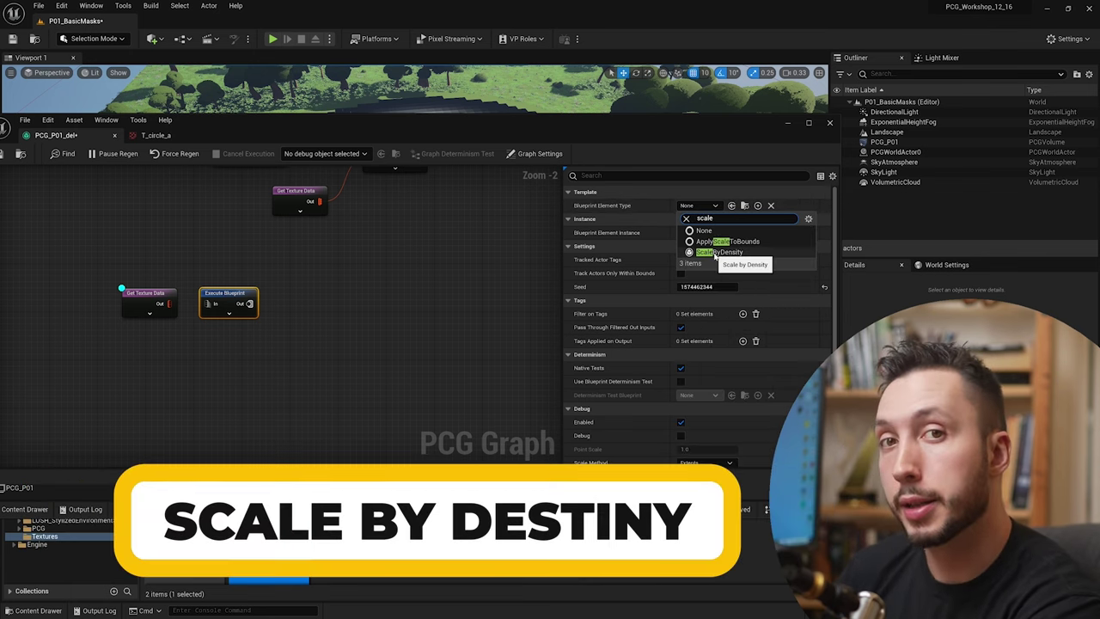
pyautogui.click(719, 252)
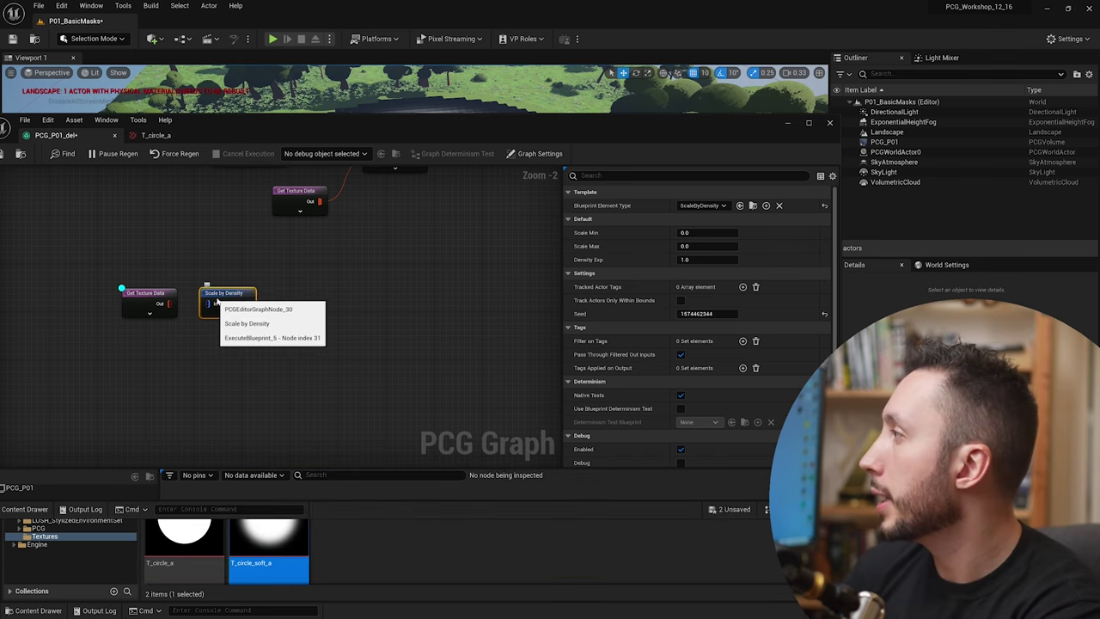
# Connect the soft-circle Get Texture Data output to Scale by Density through a To Point node and align the nodes
pyautogui.moveTo(273, 307); pyautogui.dragTo(387, 312, button='right')
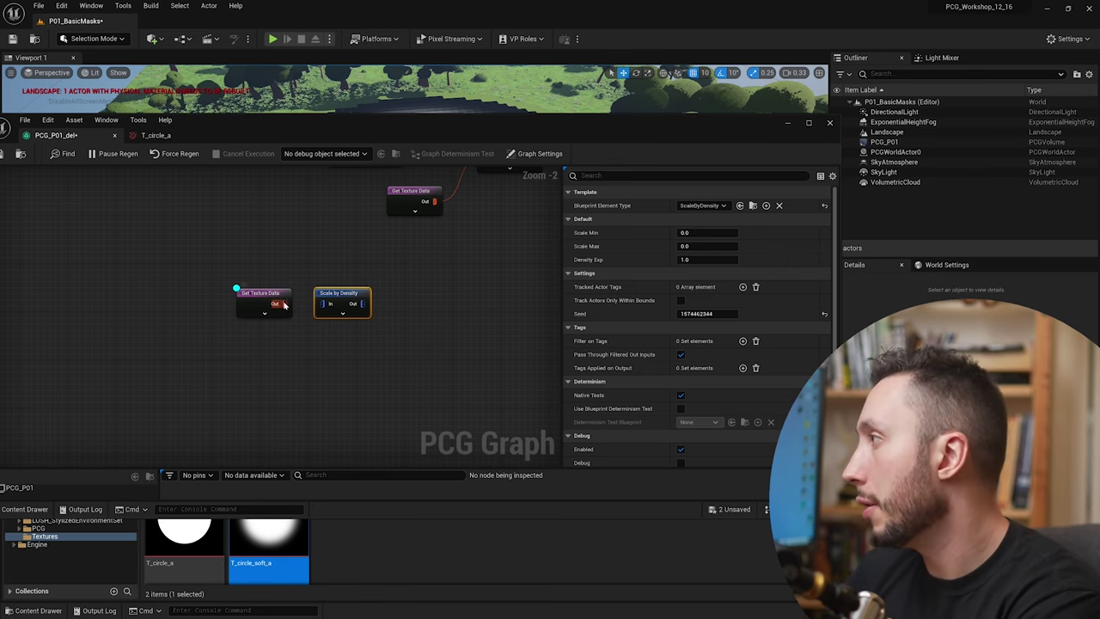
pyautogui.moveTo(284, 305); pyautogui.dragTo(335, 311)
pyautogui.moveTo(354, 288); pyautogui.dragTo(428, 289)
pyautogui.click(325, 294)
pyautogui.moveTo(339, 295); pyautogui.dragTo(351, 300)
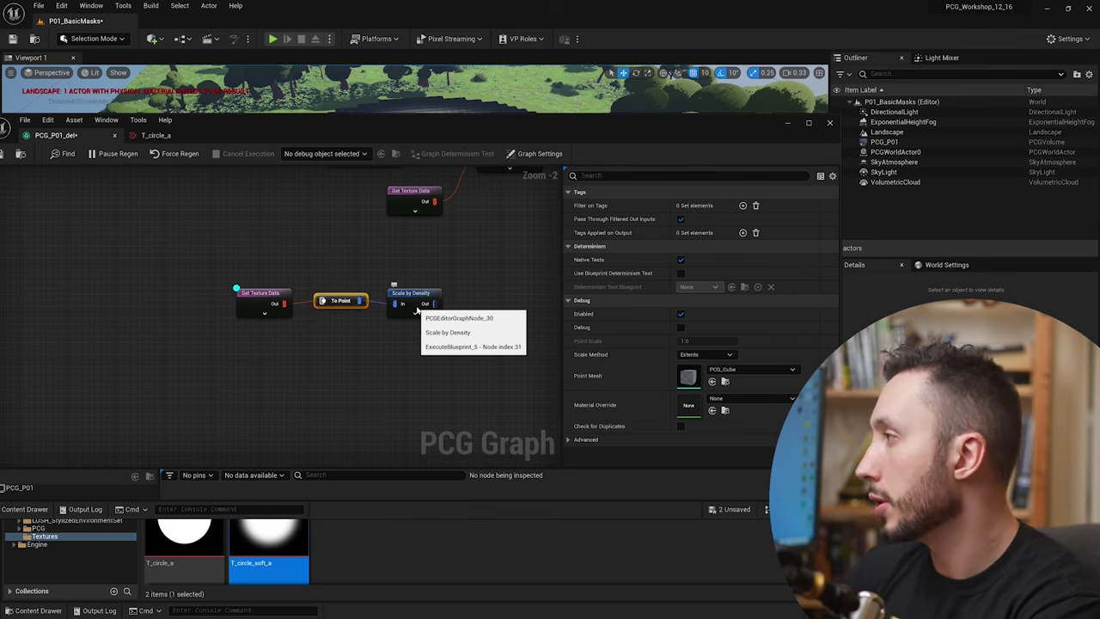
# Switch debug display from the soft-circle Get Texture Data node to the Scale by Density node
pyautogui.click(421, 297)
pyautogui.click(263, 294)
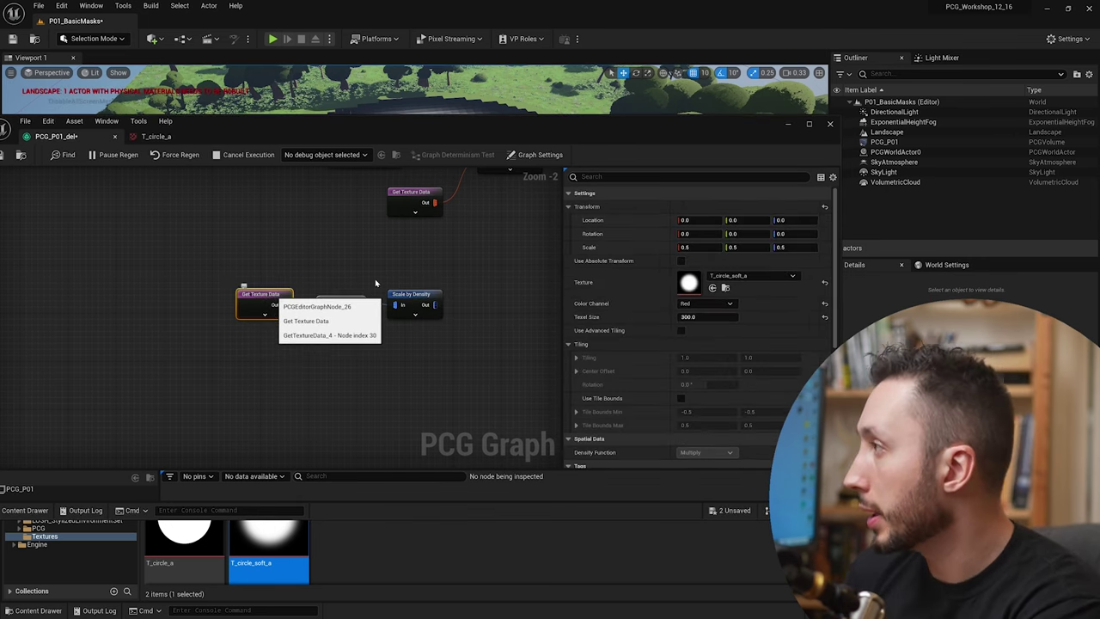
pyautogui.click(410, 294)
pyautogui.press('d')
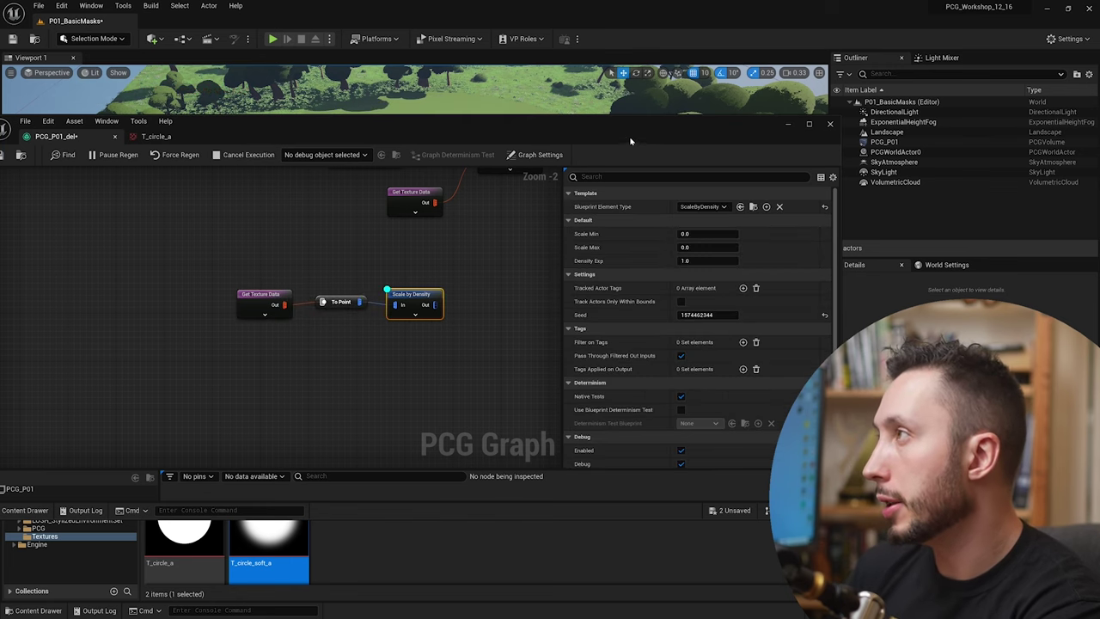
# Set Scale by Density's Scale Max to 1 and uncover the level viewport to check the debug points
pyautogui.moveTo(630, 141); pyautogui.dragTo(603, 306)
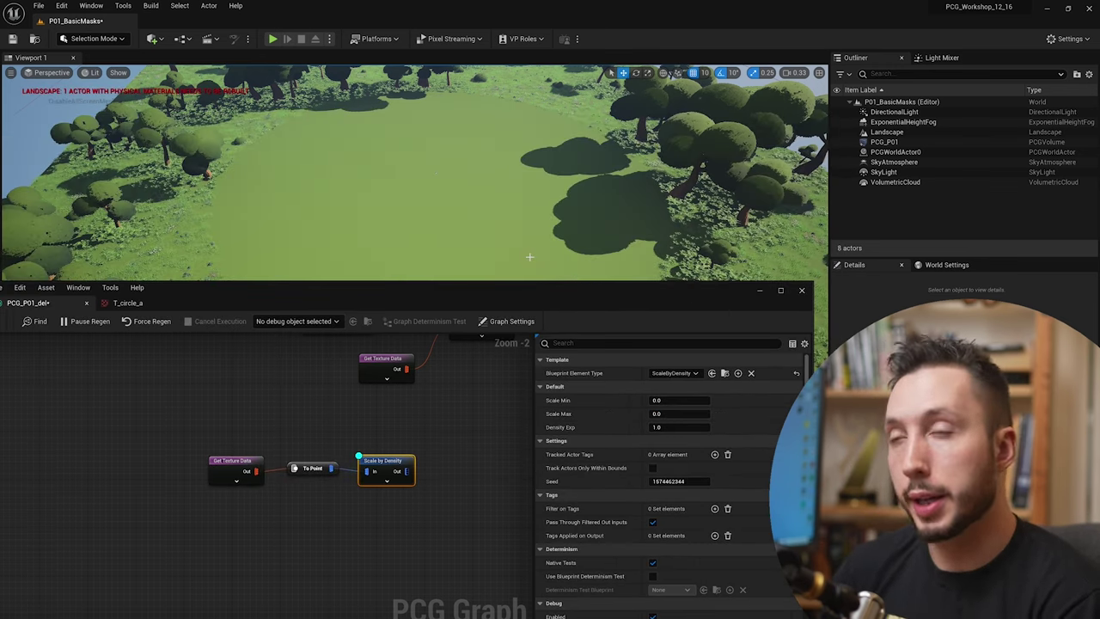
pyautogui.moveTo(544, 303); pyautogui.dragTo(349, 273)
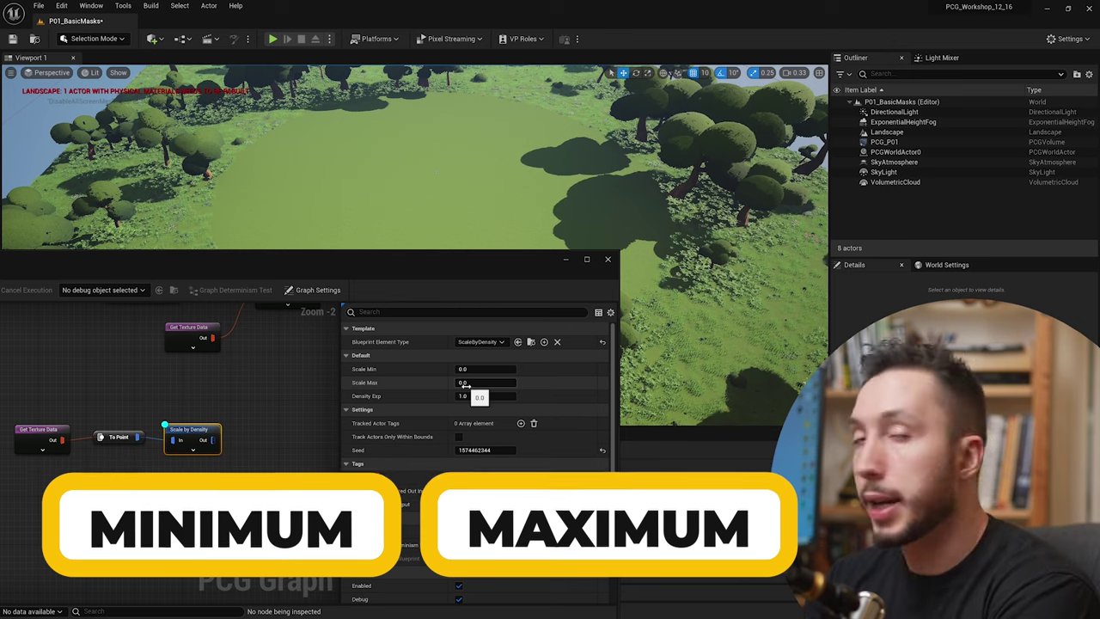
pyautogui.click(468, 383)
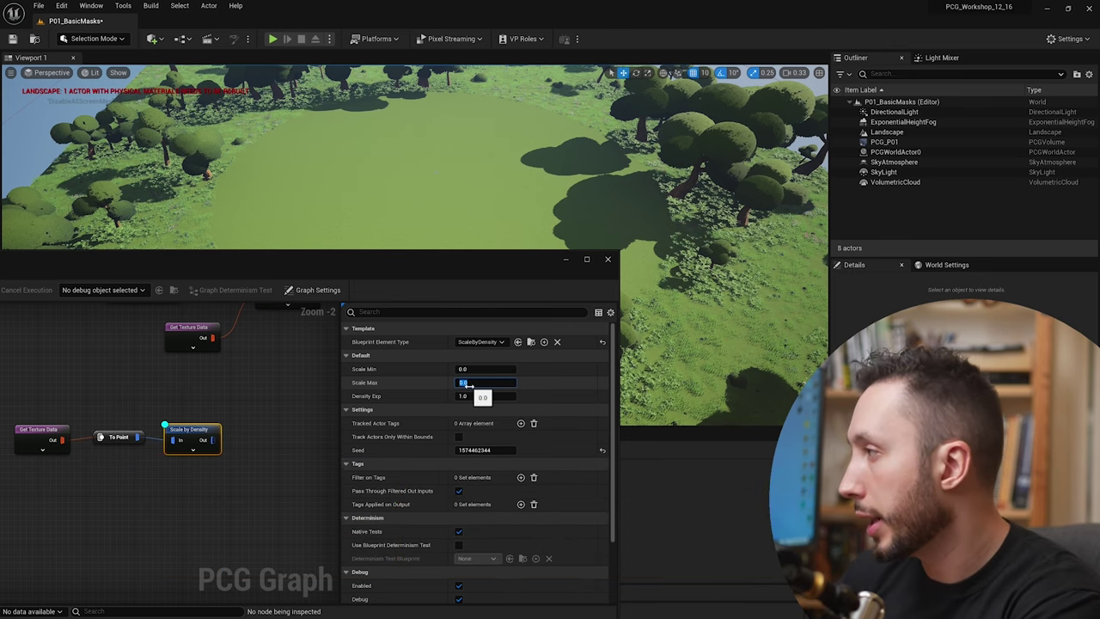
pyautogui.write('1')
pyautogui.press('Return')
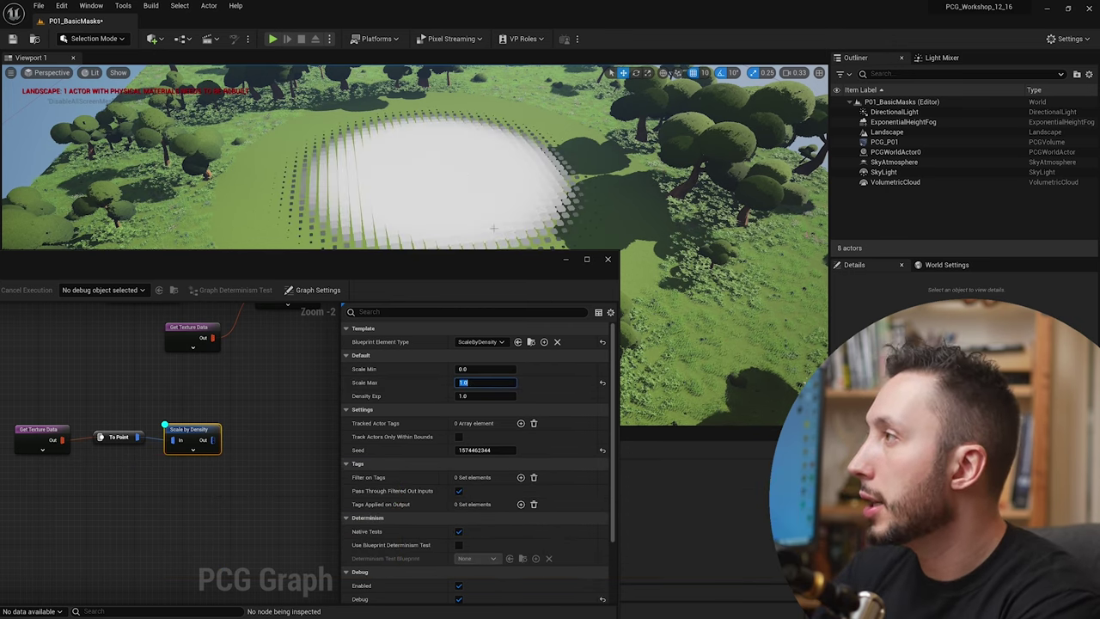
pyautogui.moveTo(468, 263); pyautogui.dragTo(542, 321)
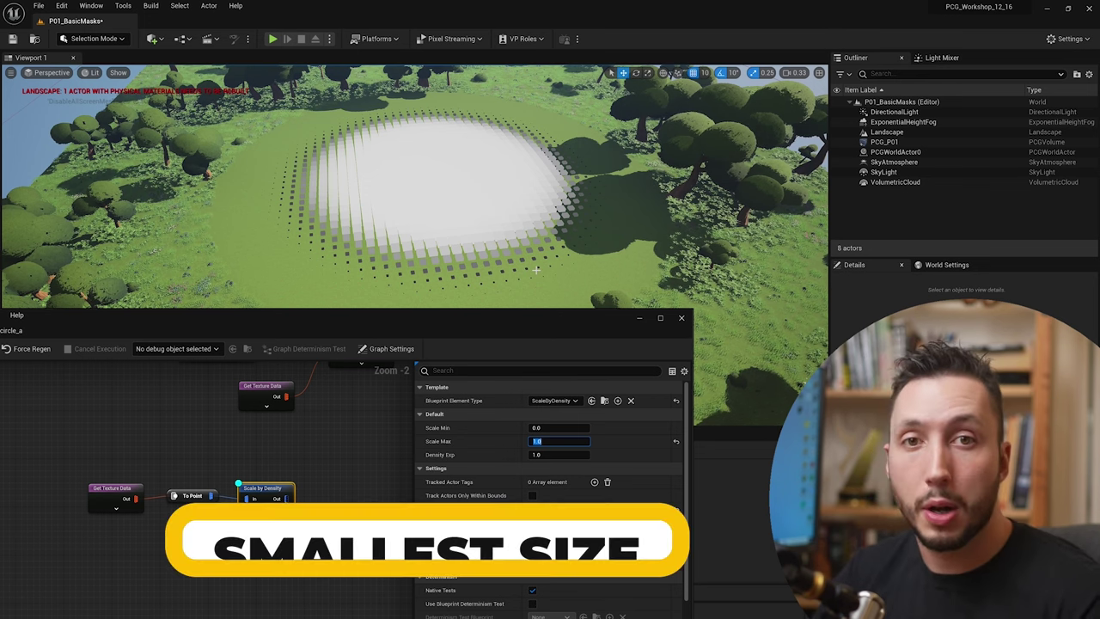
# Try inverting the density scaling by setting Scale Min to 1 and Scale Max to 0
pyautogui.click(559, 426)
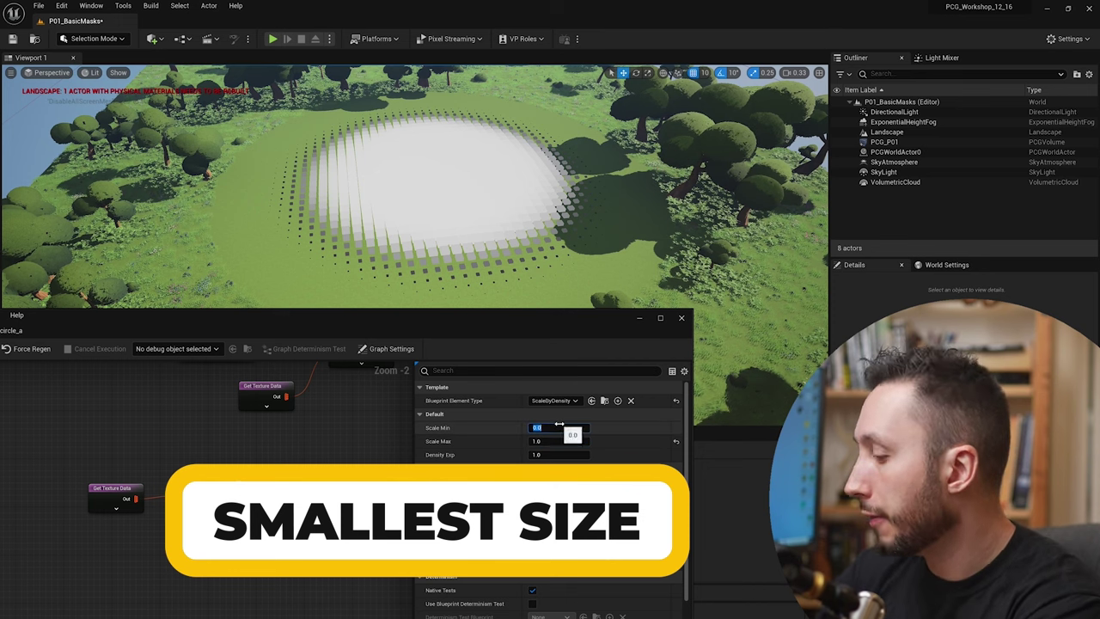
pyautogui.write('1')
pyautogui.click(559, 440)
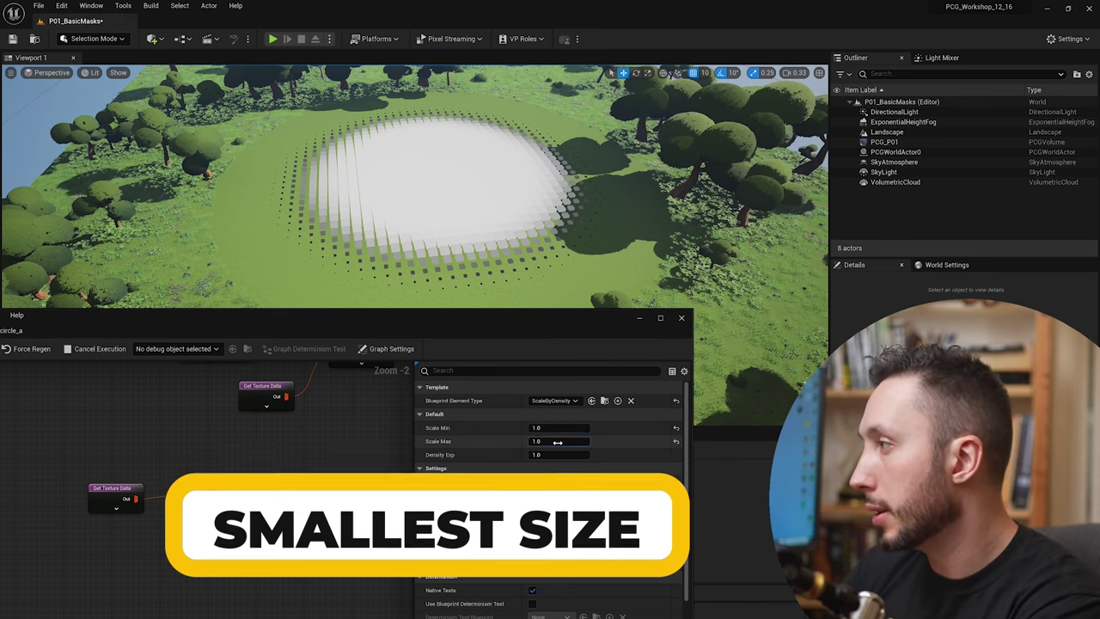
pyautogui.write('0')
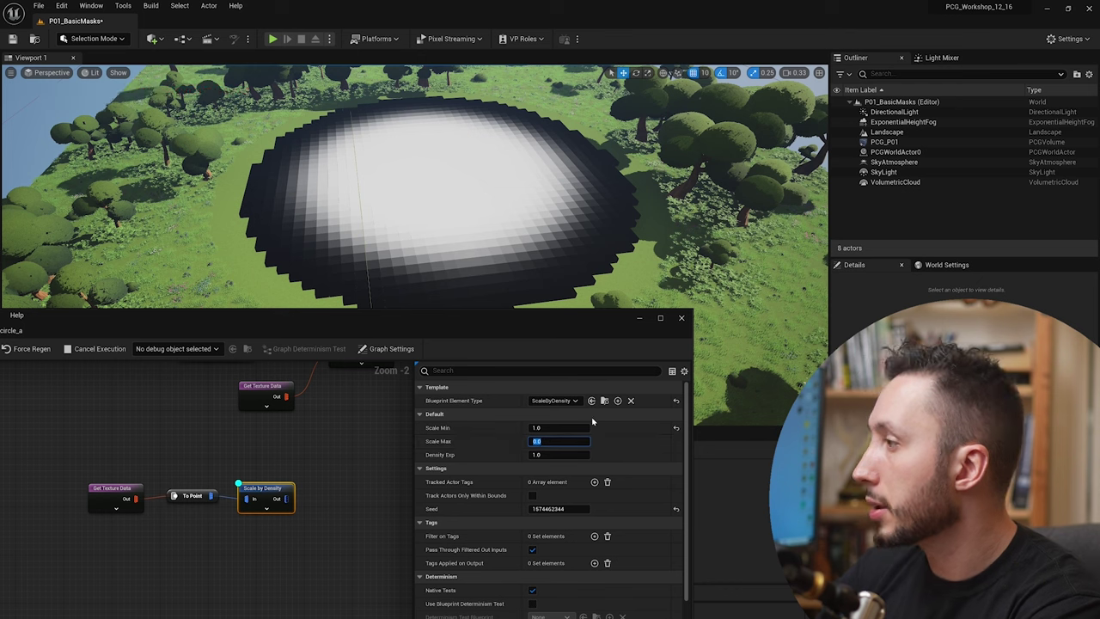
pyautogui.press('Return')
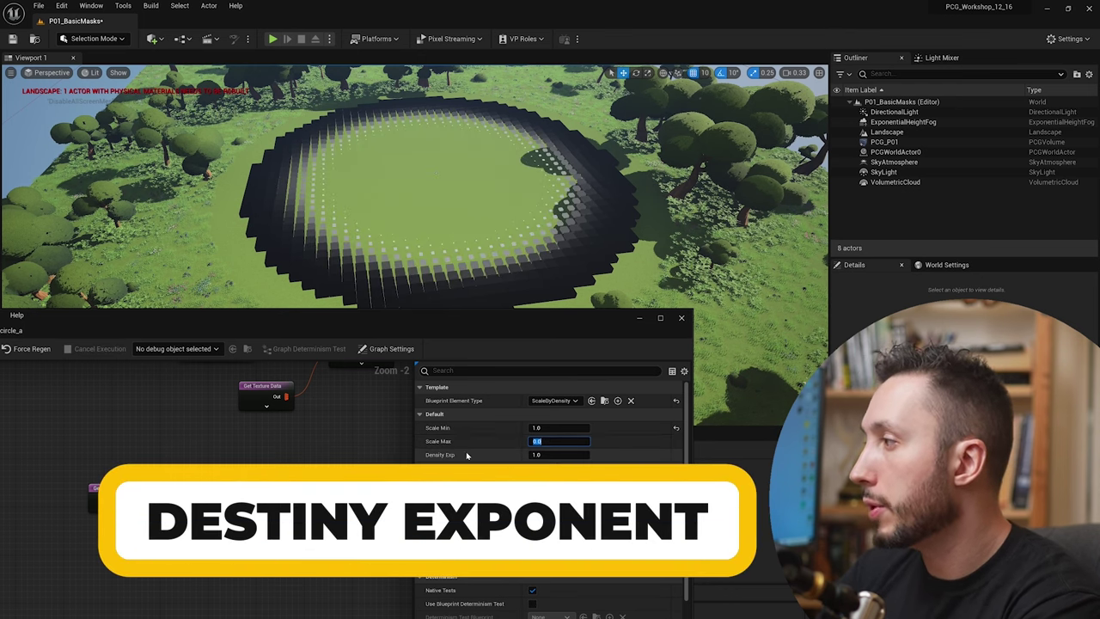
# Try a Density Exp of about 2.84 on the Scale by Density node, and reset it to the default
pyautogui.moveTo(543, 454); pyautogui.dragTo(567, 455)
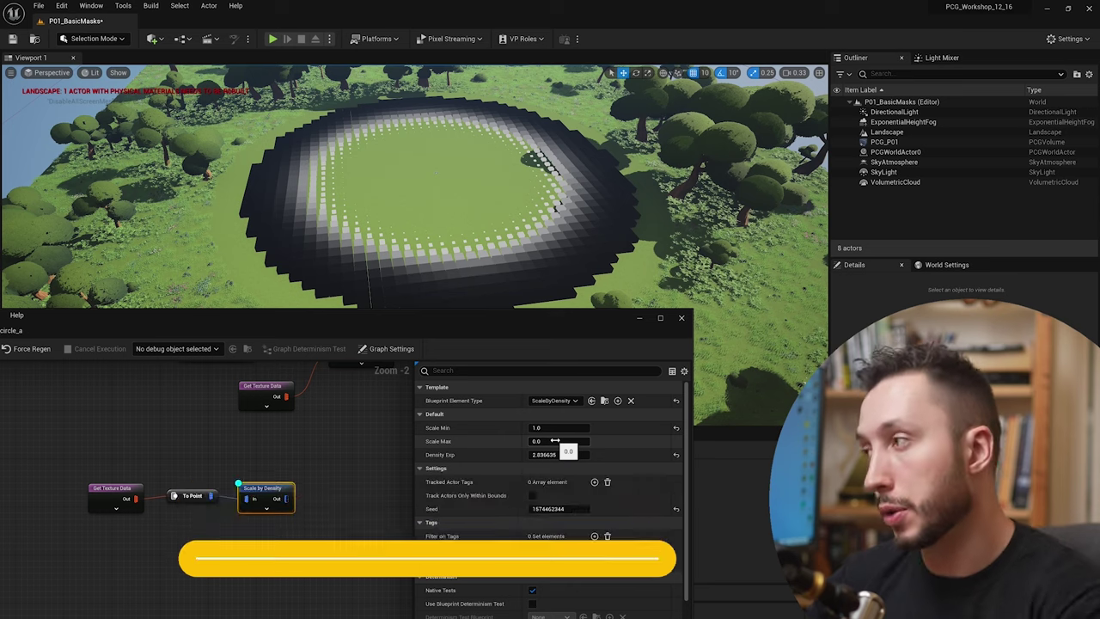
pyautogui.click(675, 454)
pyautogui.click(549, 425)
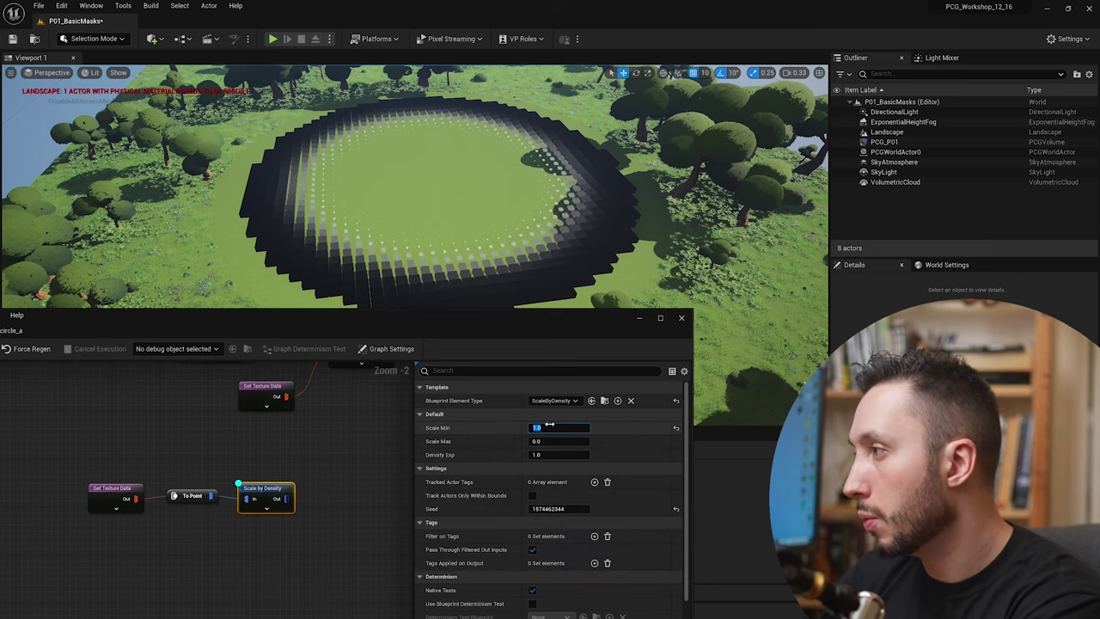
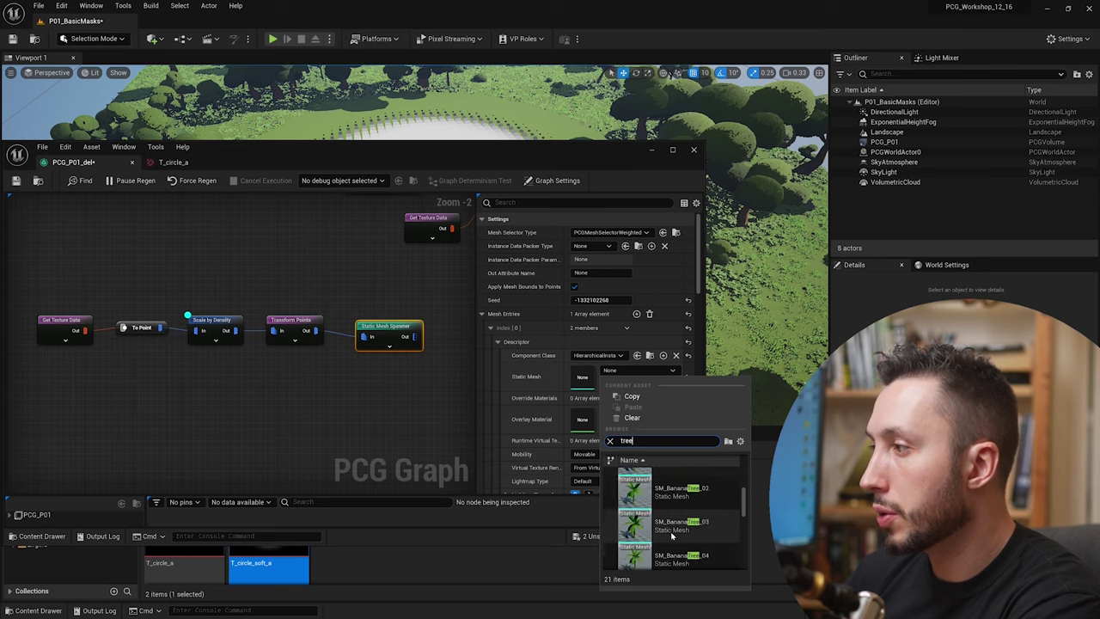
# Assign SM_Tree_Large_01 as the Static Mesh Spawner's mesh and inspect the spawned trees in the level viewport
pyautogui.scroll(-4, 688, 520)
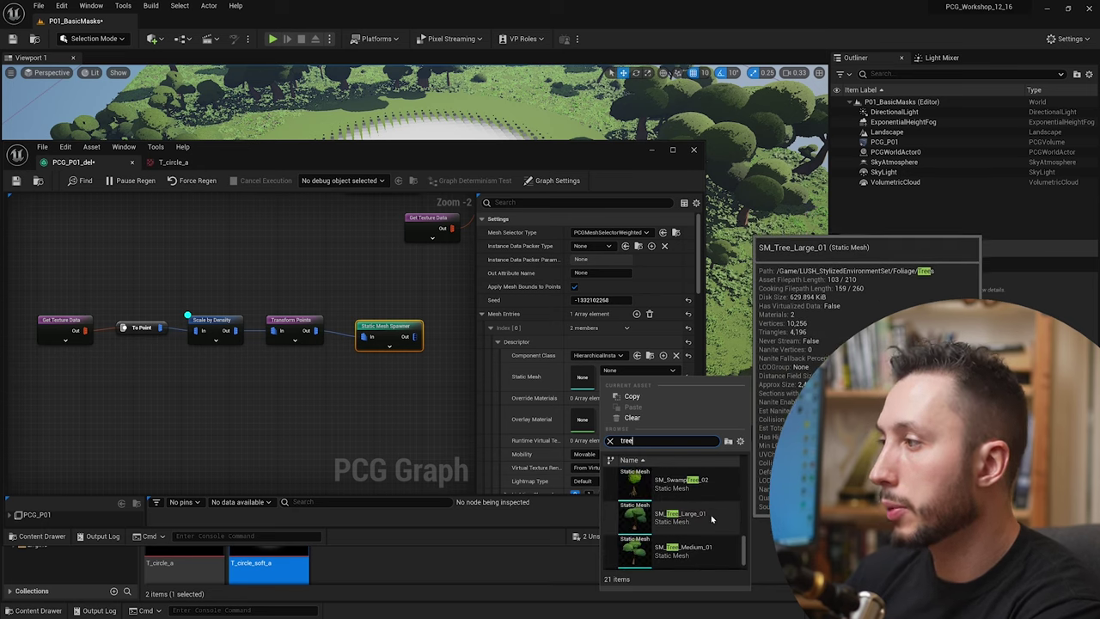
pyautogui.click(684, 516)
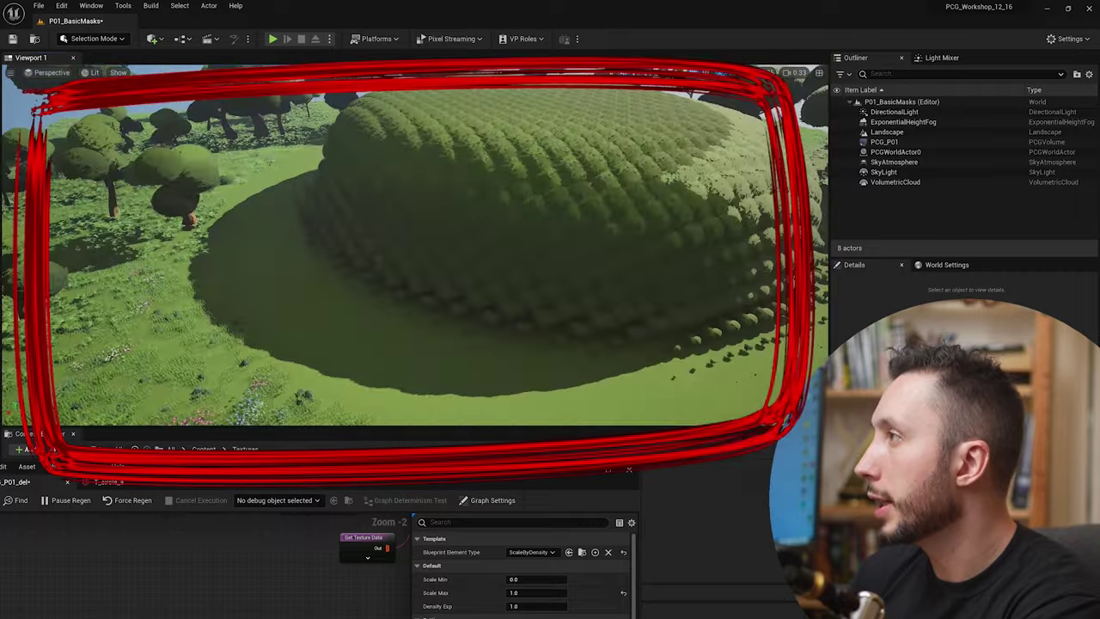
pyautogui.moveTo(412, 245)
pyautogui.mouseDown(button='right')
pyautogui.moveTo(413, 210)
pyautogui.moveTo(464, 219)
pyautogui.moveTo(413, 228)
pyautogui.moveTo(413, 245)
pyautogui.mouseUp(button='right')
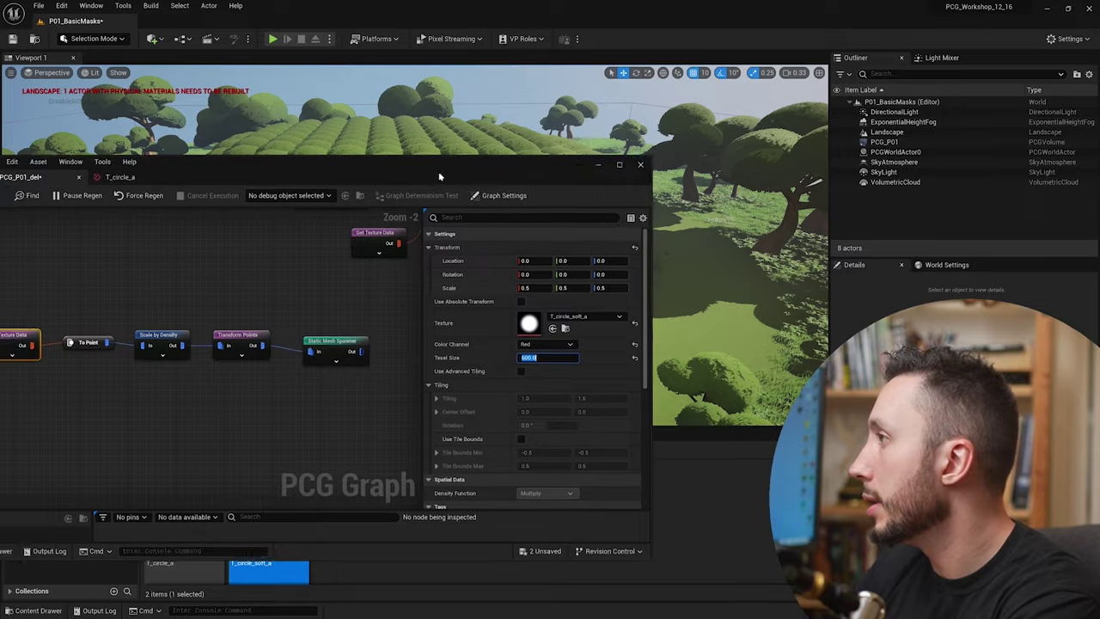
# Set the Transform Points node's uniform Scale Min to 0.2
pyautogui.click(306, 375)
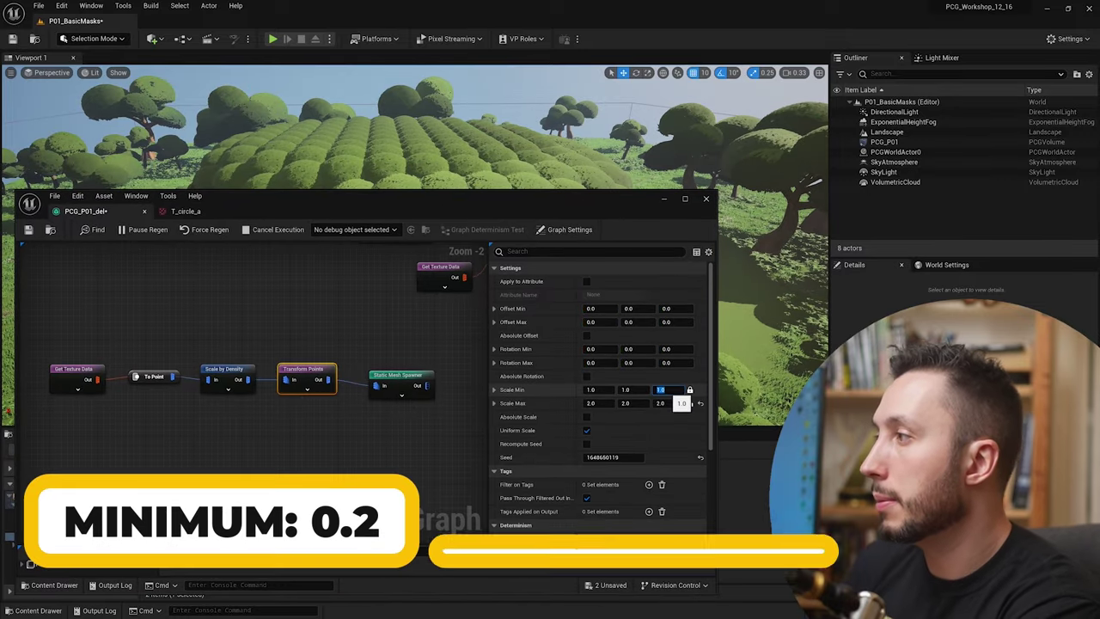
pyautogui.click(660, 389)
pyautogui.write('0.2')
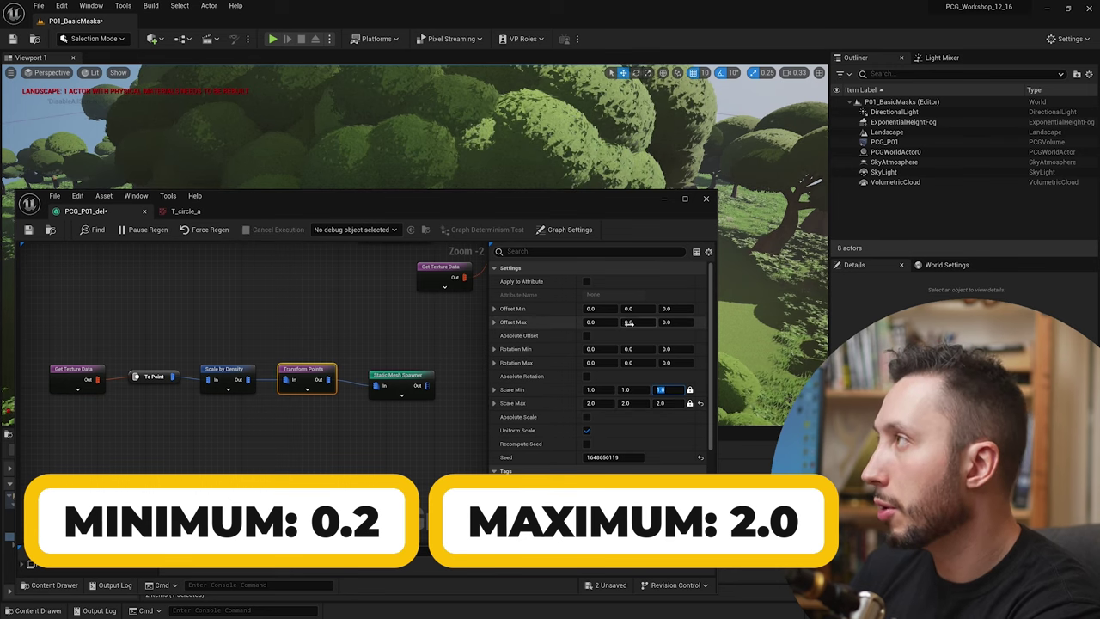
pyautogui.press('Return')
# Set the Transform Points node's Rotation Max Z to 360 and inspect the tree cluster in the level viewport
pyautogui.click(670, 362)
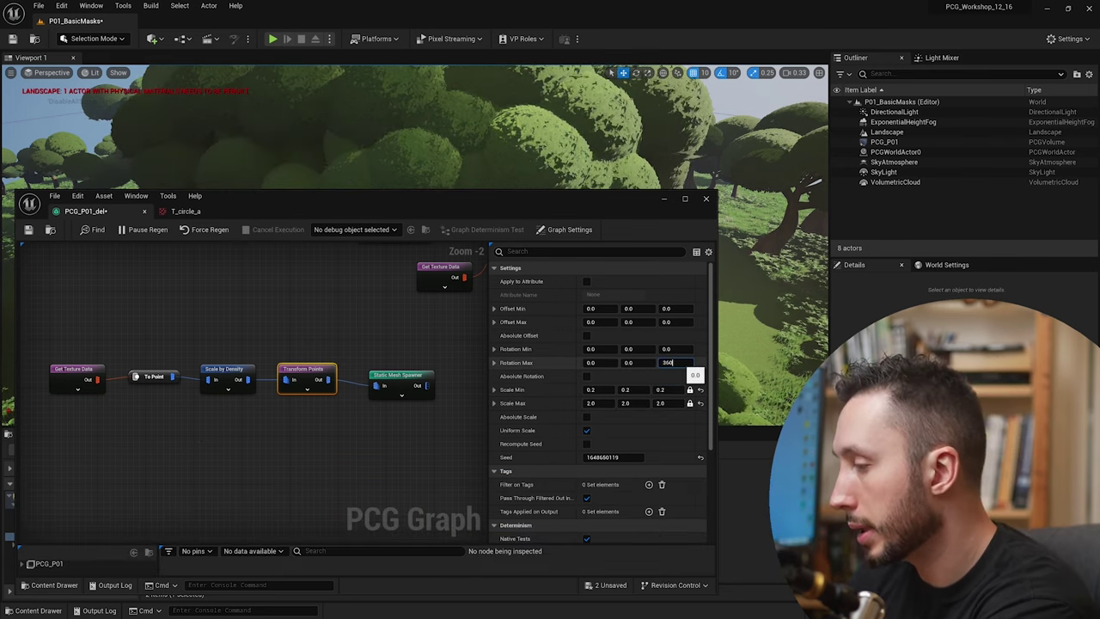
pyautogui.moveTo(645, 203); pyautogui.dragTo(543, 387)
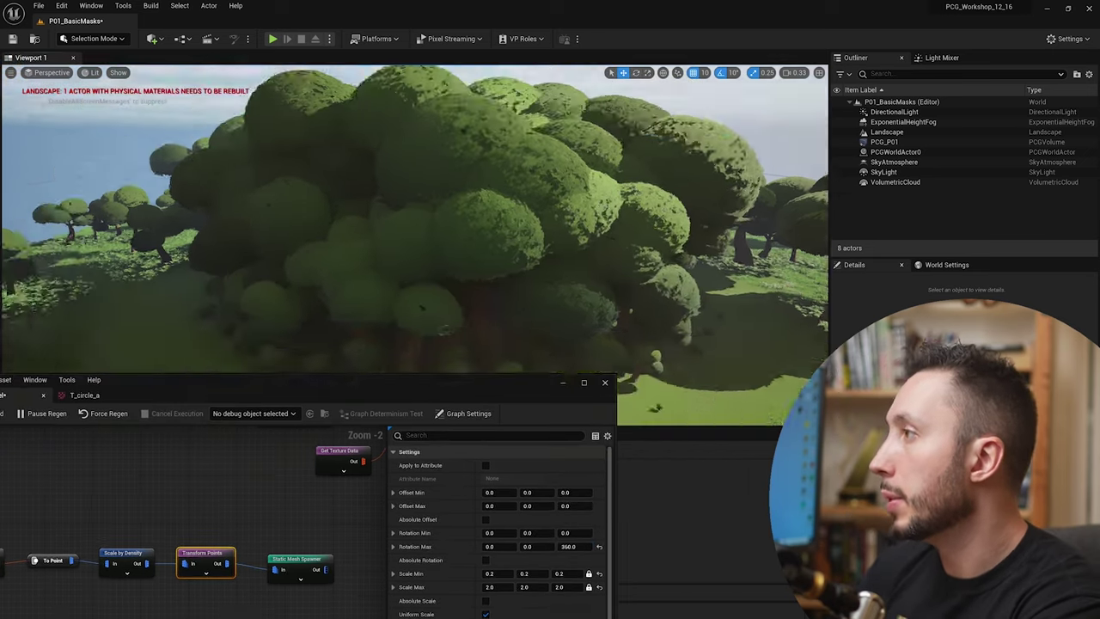
pyautogui.moveTo(481, 258); pyautogui.dragTo(530, 271, button='right')
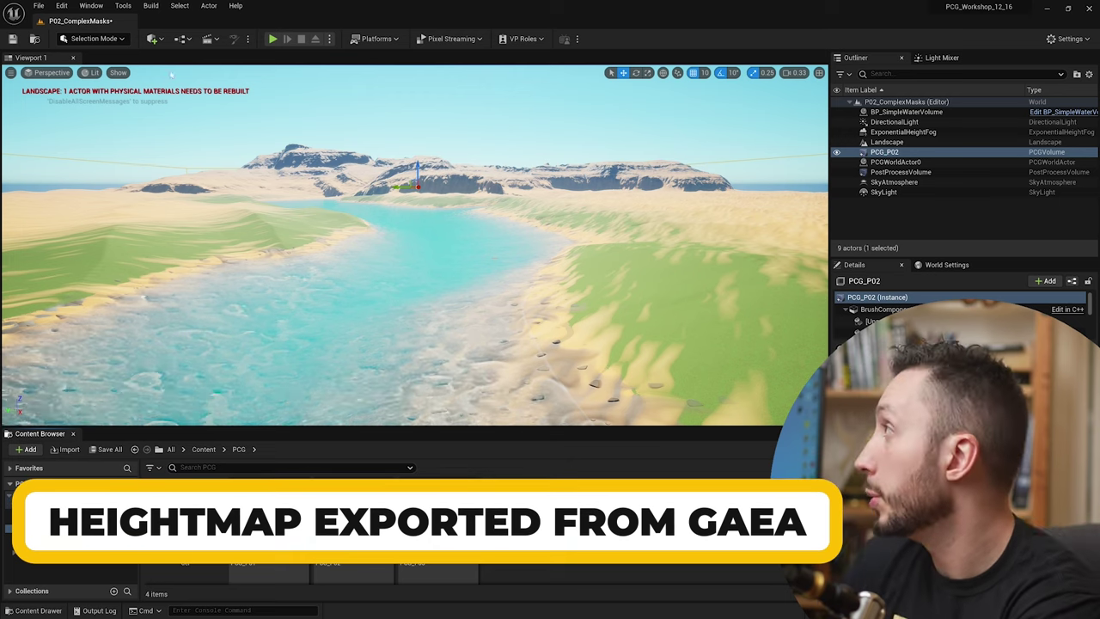
# Look over the landscape heightmap and layer import options in Landscape Mode, and return to Selection Mode
pyautogui.click(109, 39)
pyautogui.click(129, 74)
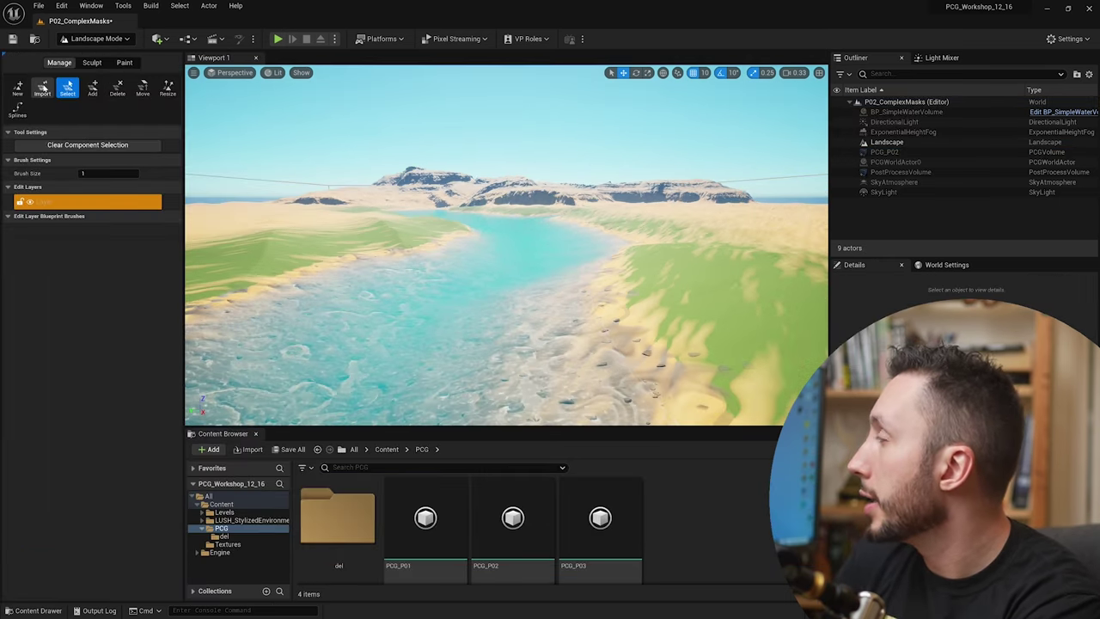
pyautogui.click(42, 88)
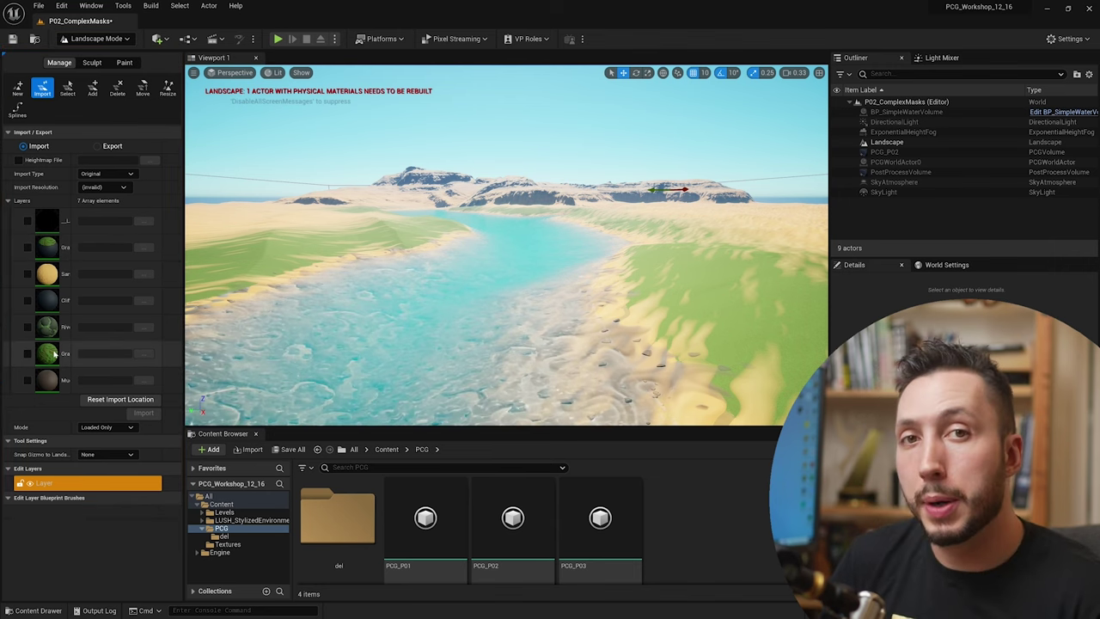
pyautogui.click(96, 39)
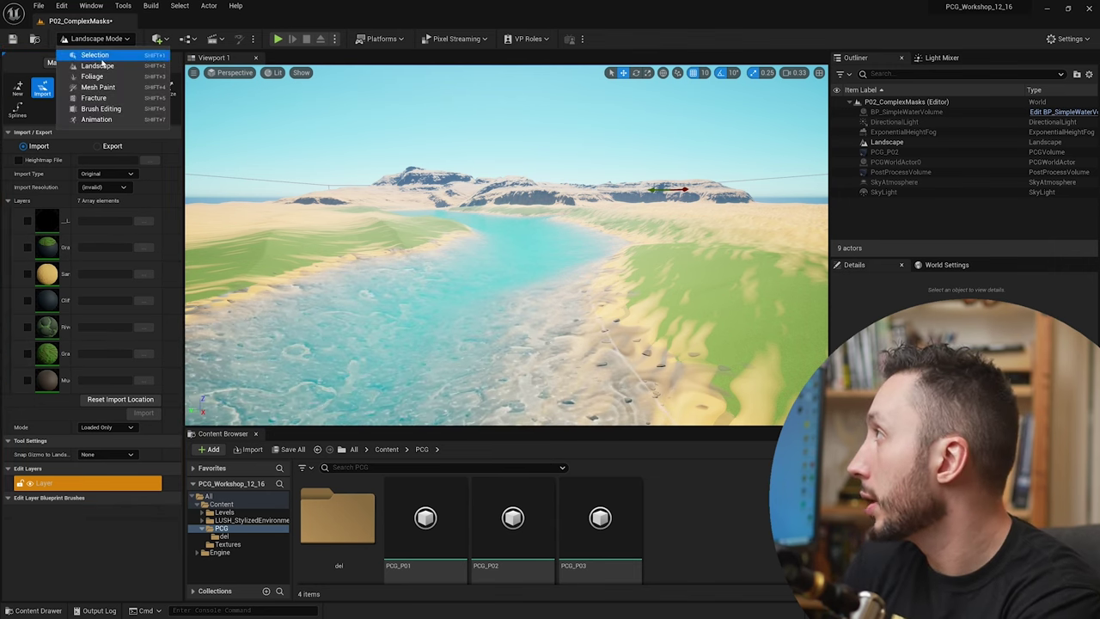
pyautogui.click(90, 54)
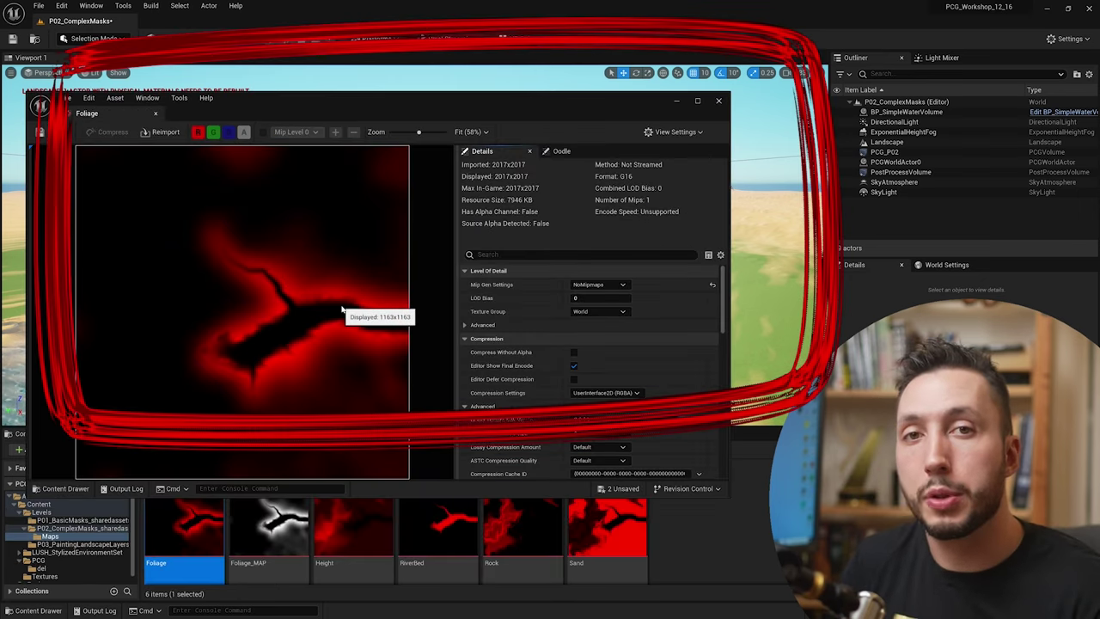
# Put the Foliage texture window away and compare the Height, RiverBed, Rock and Sand masks with the river landscape in the viewport
pyautogui.click(739, 61)
pyautogui.moveTo(602, 215); pyautogui.dragTo(602, 283, button='right')
pyautogui.press('e')
pyautogui.moveTo(565, 208)
pyautogui.mouseDown(button='right')
pyautogui.moveTo(565, 237)
pyautogui.moveTo(576, 225)
pyautogui.moveTo(564, 208)
pyautogui.mouseUp(button='right')
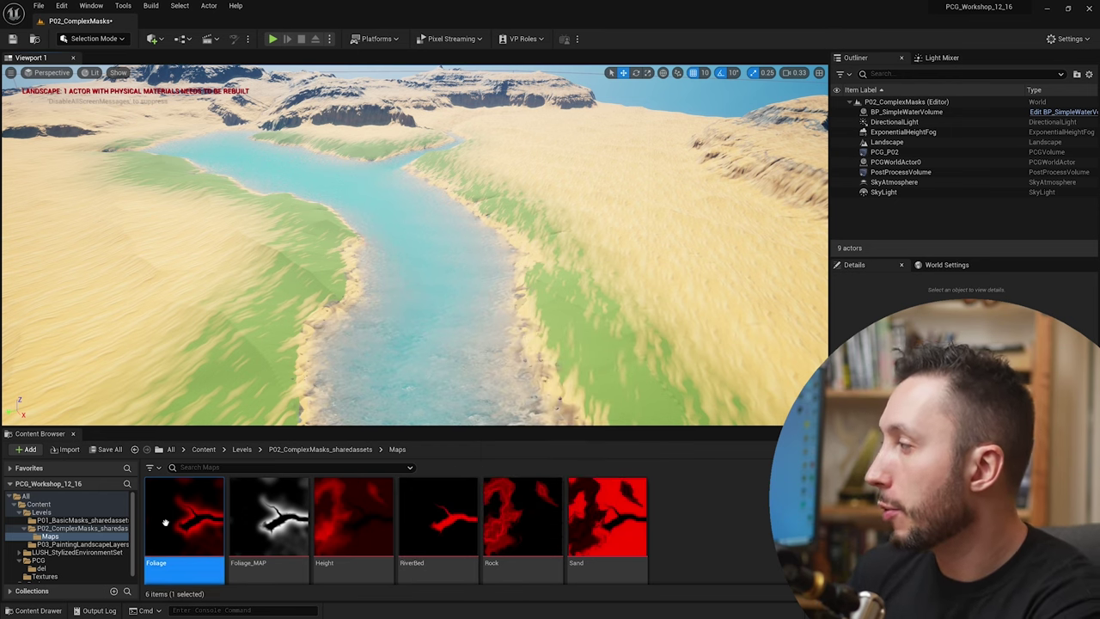
pyautogui.moveTo(360, 510)
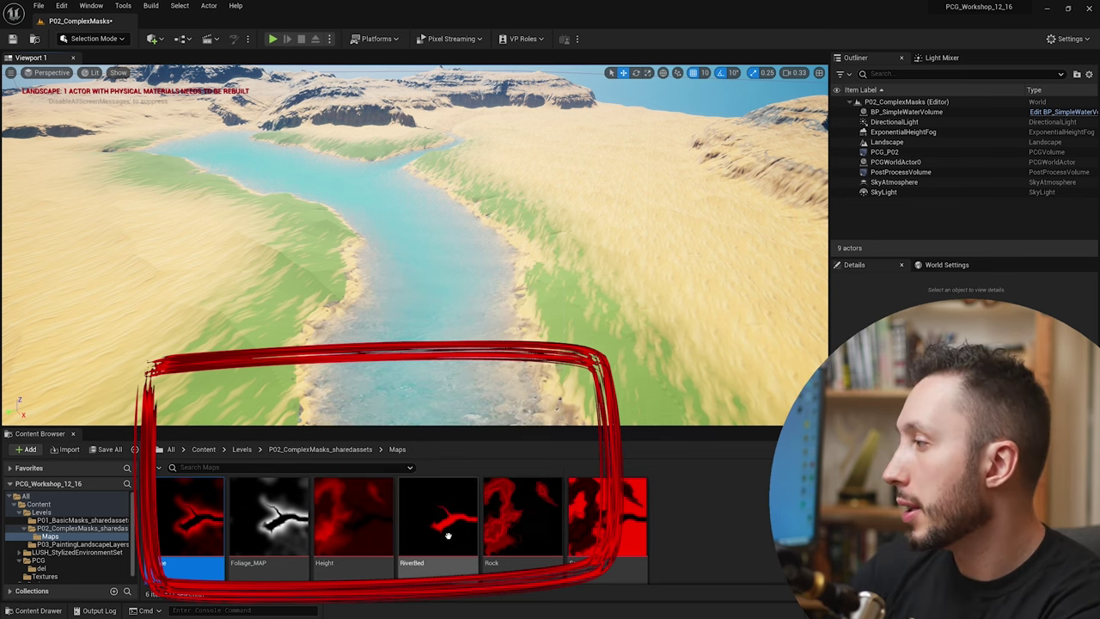
pyautogui.moveTo(449, 524)
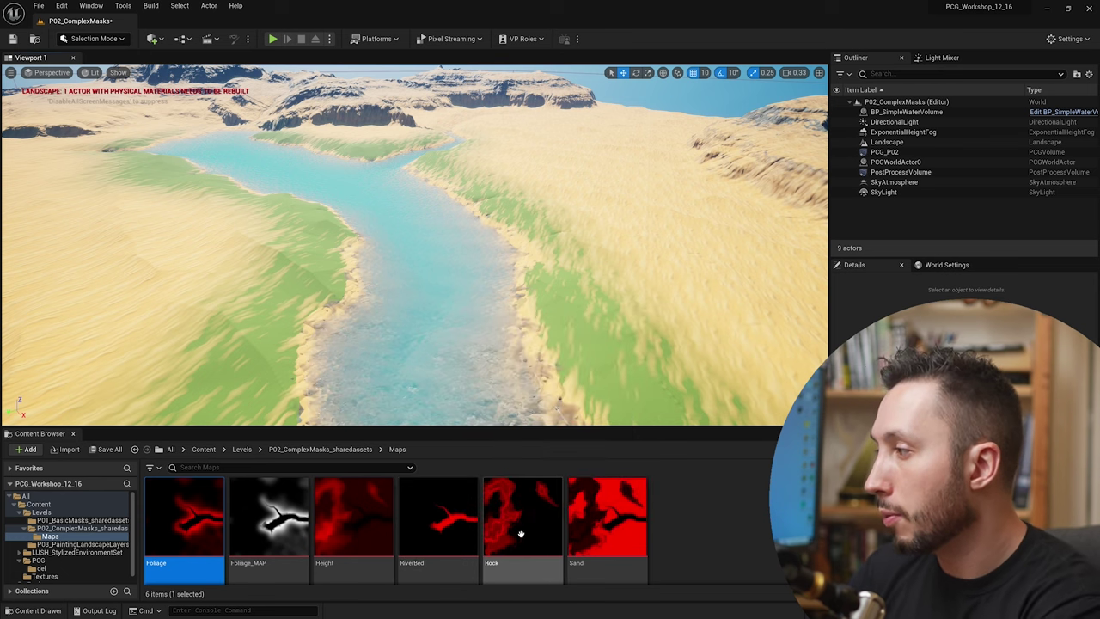
pyautogui.moveTo(622, 497)
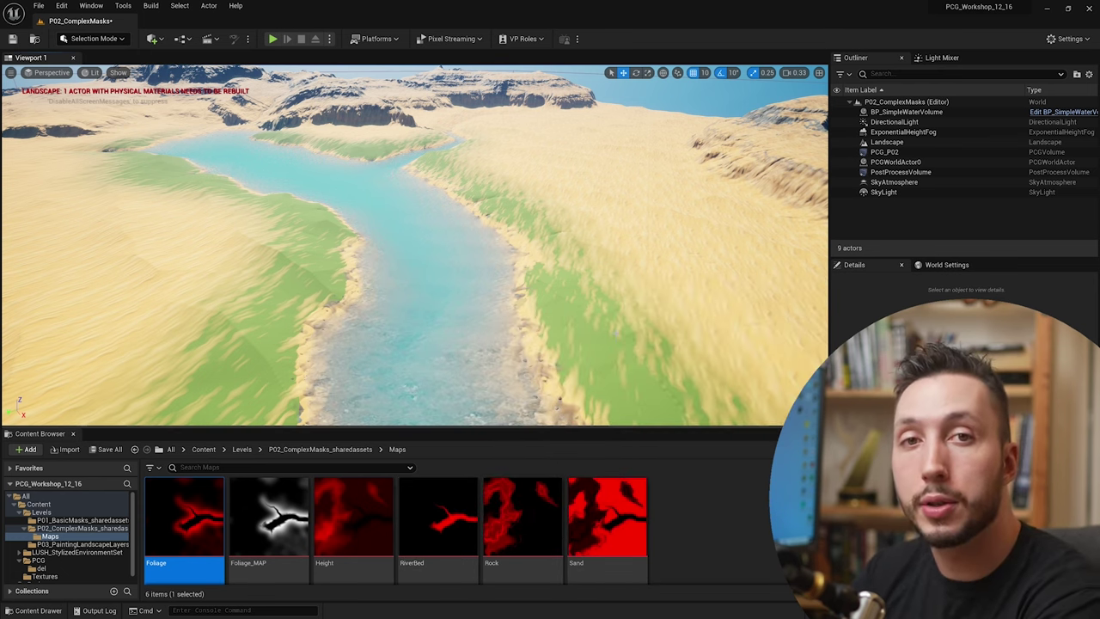
pyautogui.moveTo(482, 343); pyautogui.dragTo(467, 416, button='right')
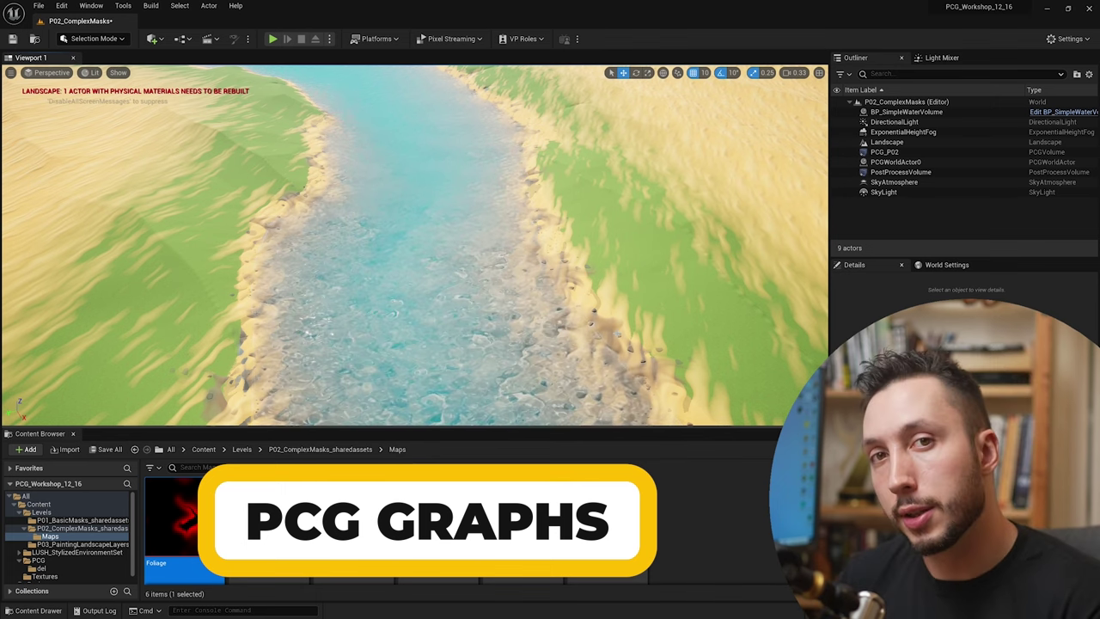
pyautogui.moveTo(469, 327)
pyautogui.mouseDown(button='right')
pyautogui.moveTo(468, 249)
pyautogui.moveTo(494, 267)
pyautogui.moveTo(490, 344)
pyautogui.moveTo(438, 344)
pyautogui.moveTo(486, 335)
pyautogui.mouseUp(button='right')
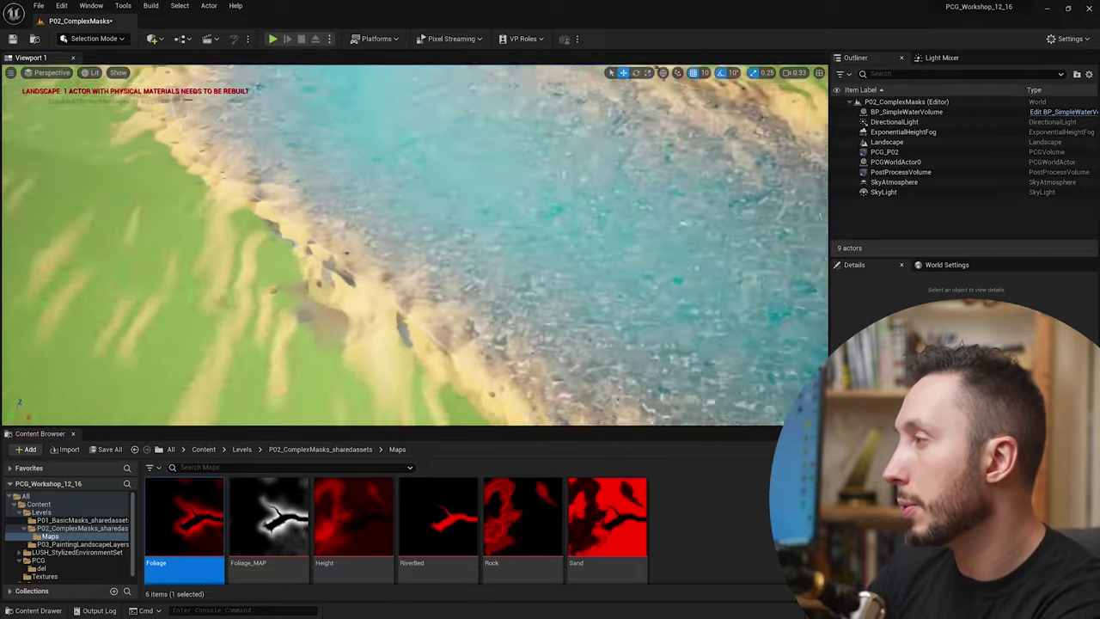
pyautogui.moveTo(405, 277); pyautogui.dragTo(402, 241, button='right')
# Select the PCG_P02 volume and look over its PCG_P02_del graph, minimizing the graph window when done
pyautogui.click(881, 152)
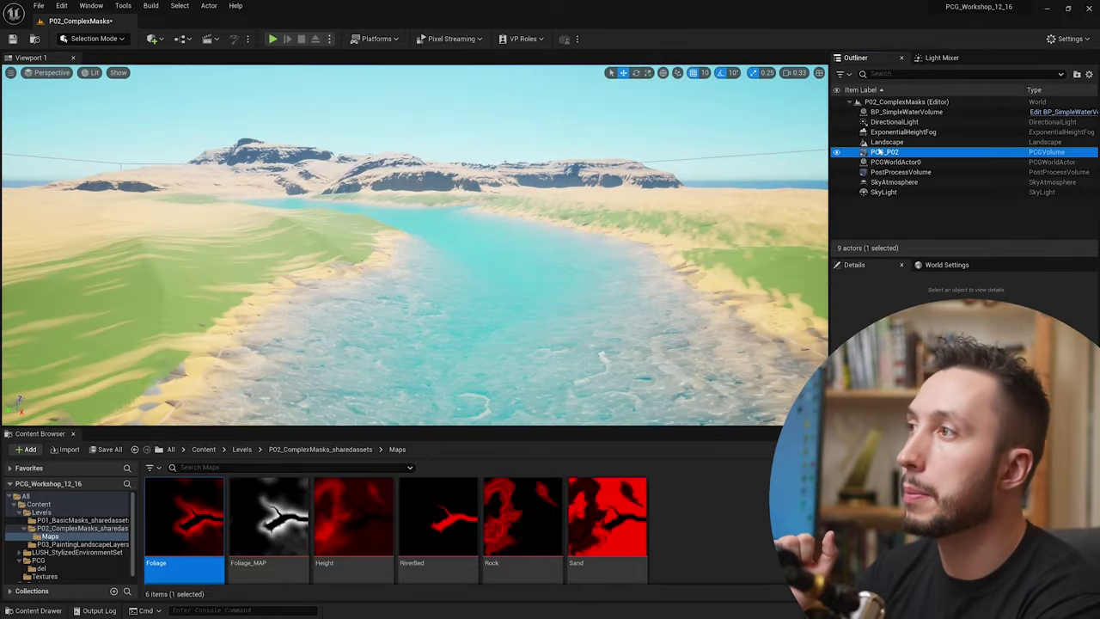
pyautogui.moveTo(513, 102); pyautogui.dragTo(491, 74)
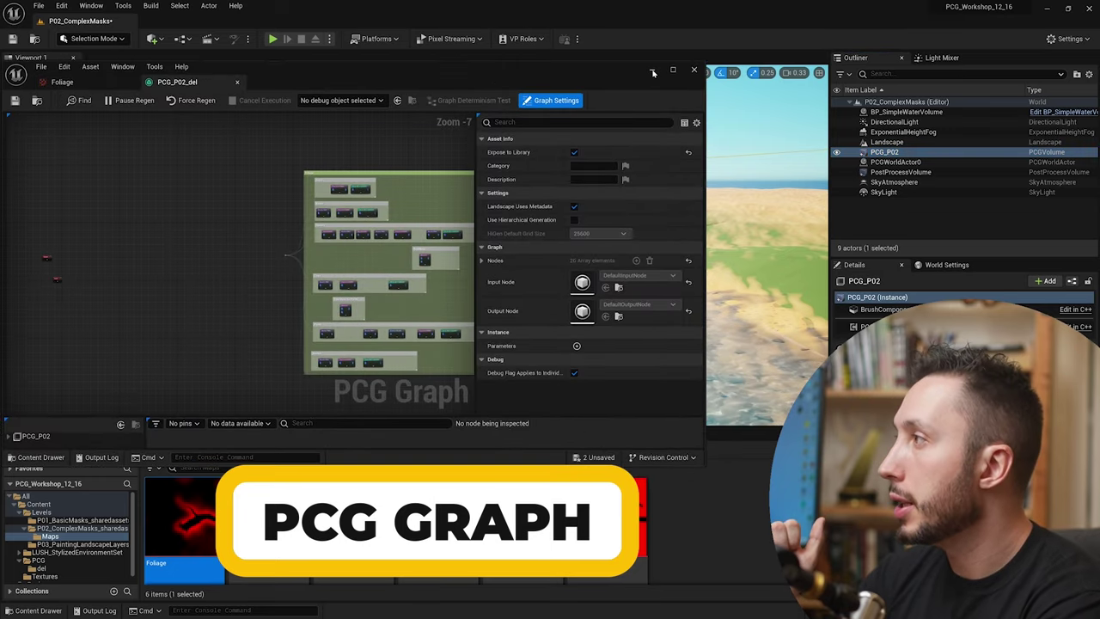
pyautogui.click(652, 70)
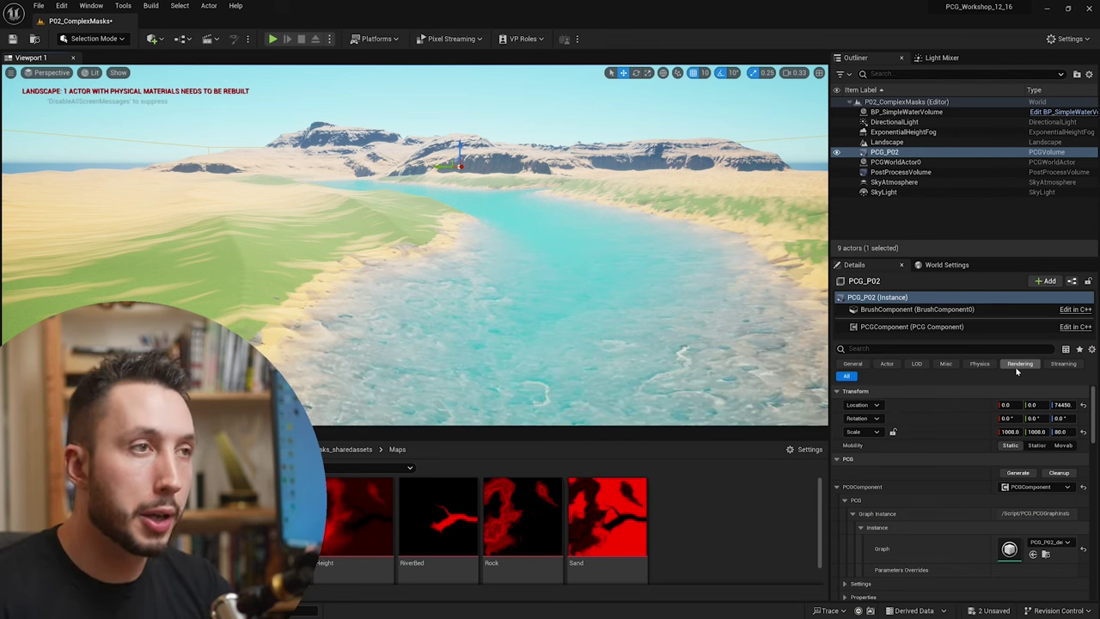
# Check the Landscape actor's Resolution (Verts) and compare it with the PCG_P02 volume's scale
pyautogui.click(900, 143)
pyautogui.hotkey('ctrl', 'z')
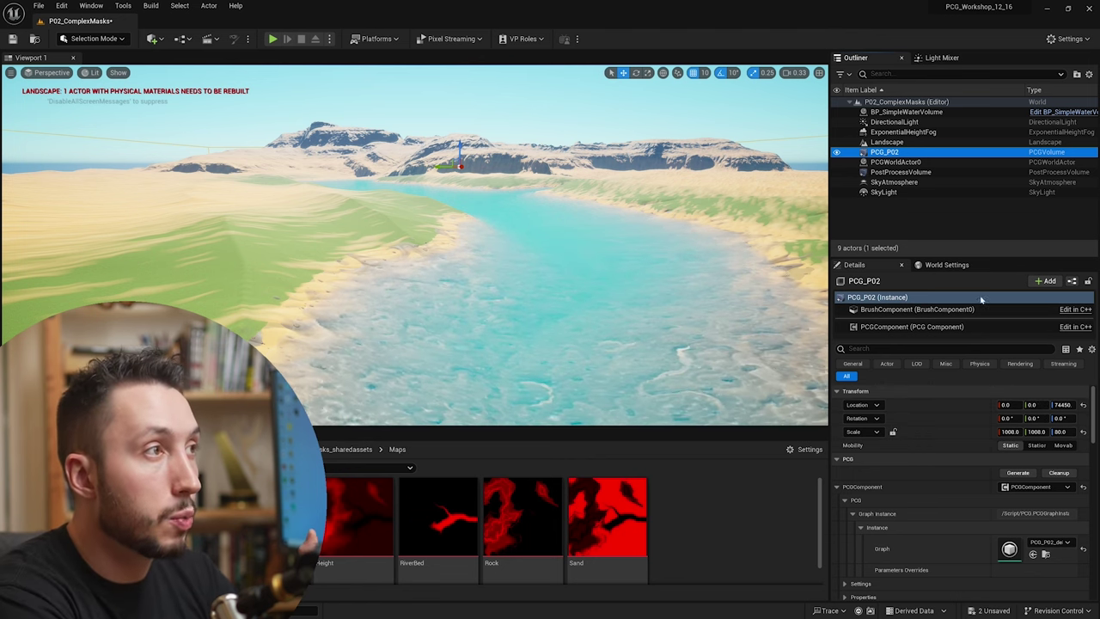
pyautogui.click(881, 142)
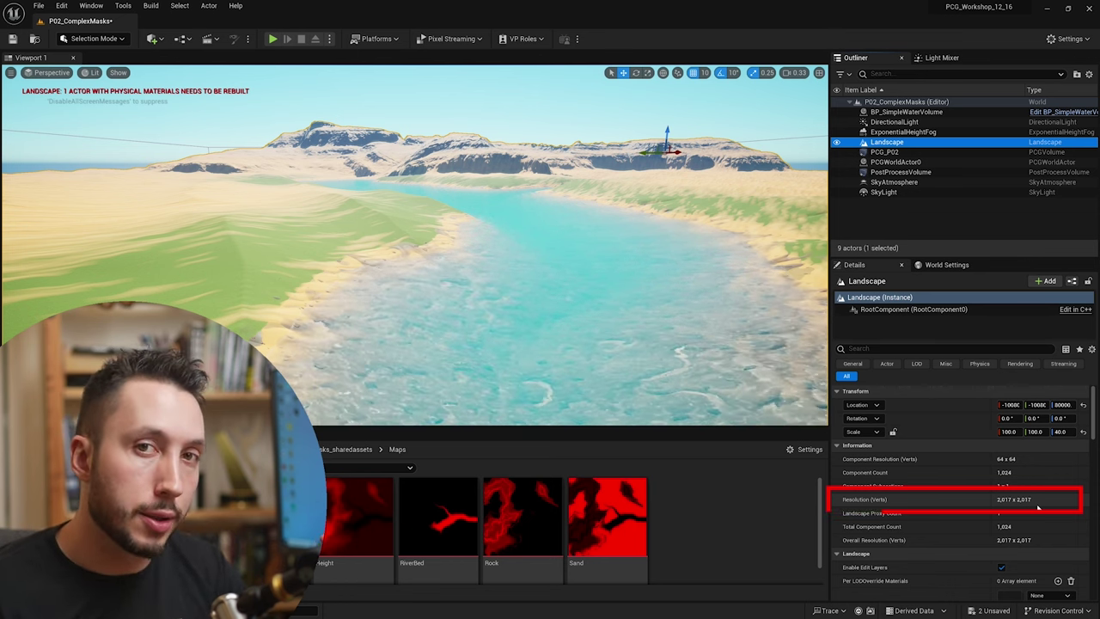
pyautogui.click(890, 153)
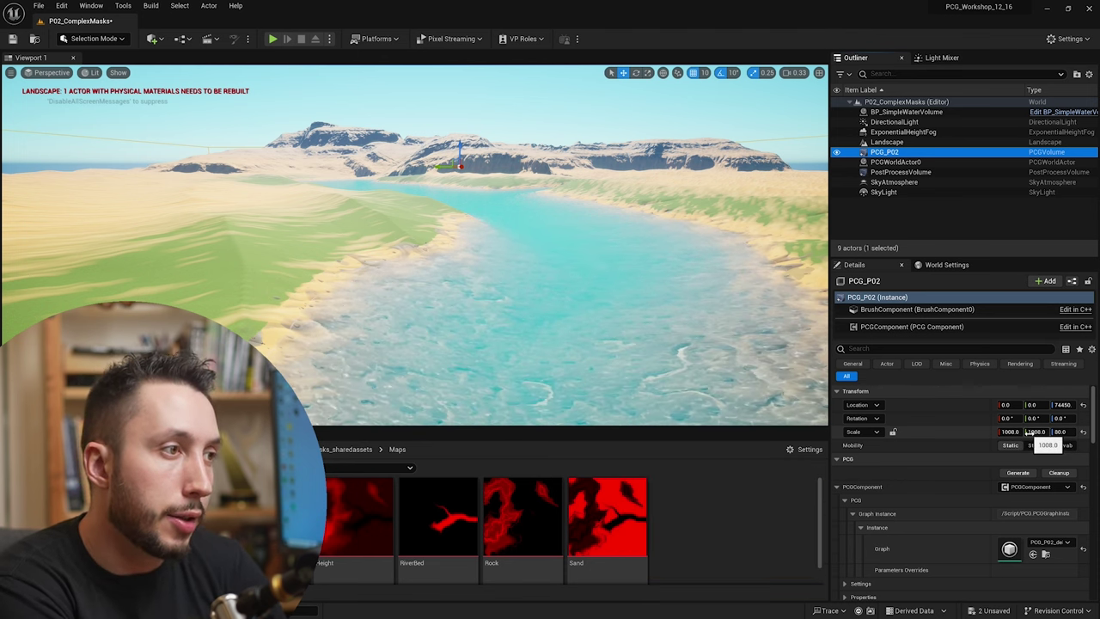
# Set the PCG_P02 volume's X and Y scale to 1008.5 each
pyautogui.click(1011, 431)
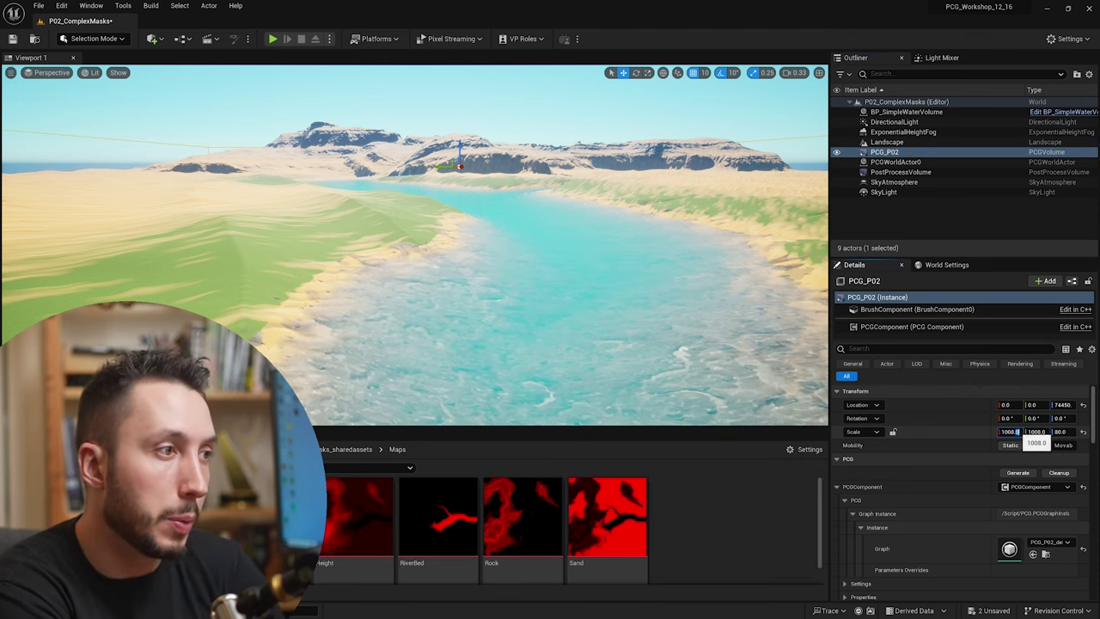
pyautogui.write('5')
pyautogui.click(1042, 431)
pyautogui.moveTo(1040, 432); pyautogui.dragTo(1046, 431)
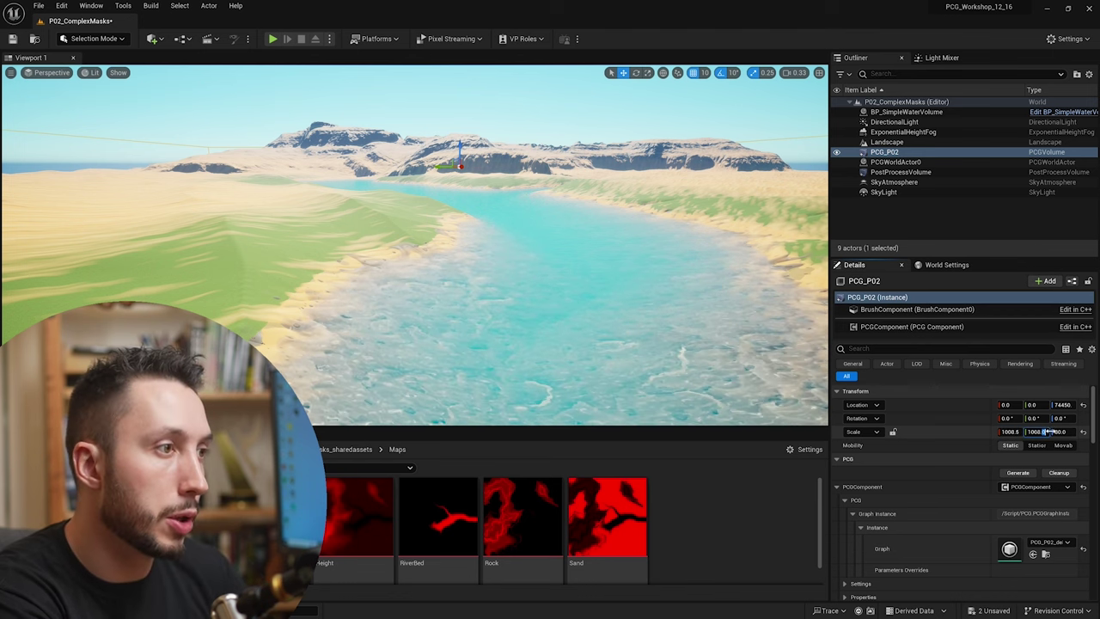
pyautogui.write('5')
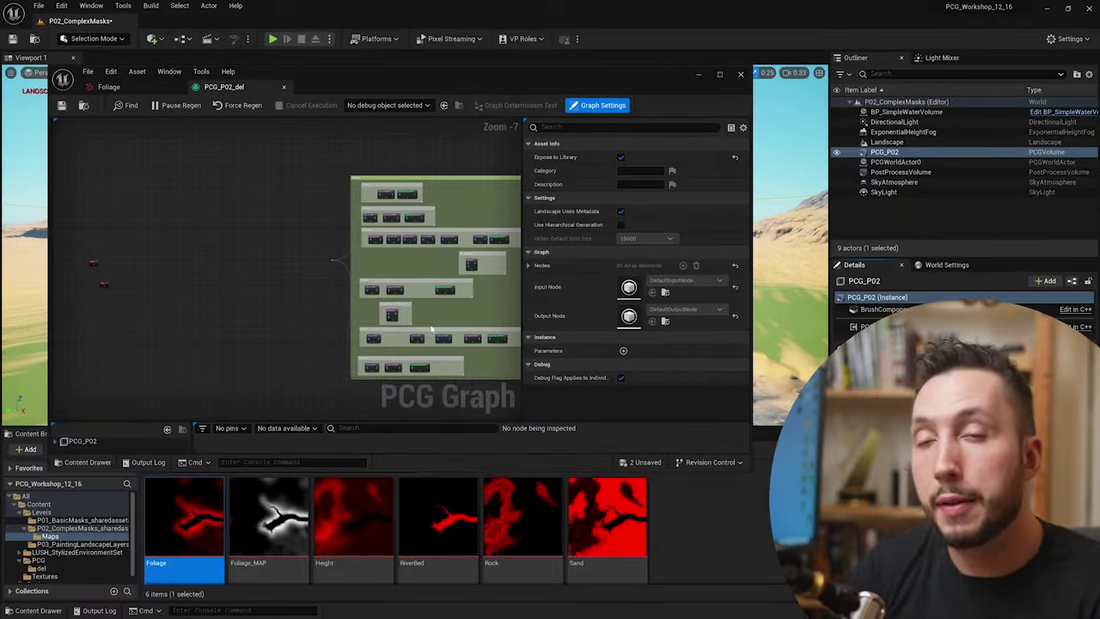
# Add a Get Texture Data node beside the input and output nodes in the PCG_P02_del graph
pyautogui.scroll(3, 430, 326)
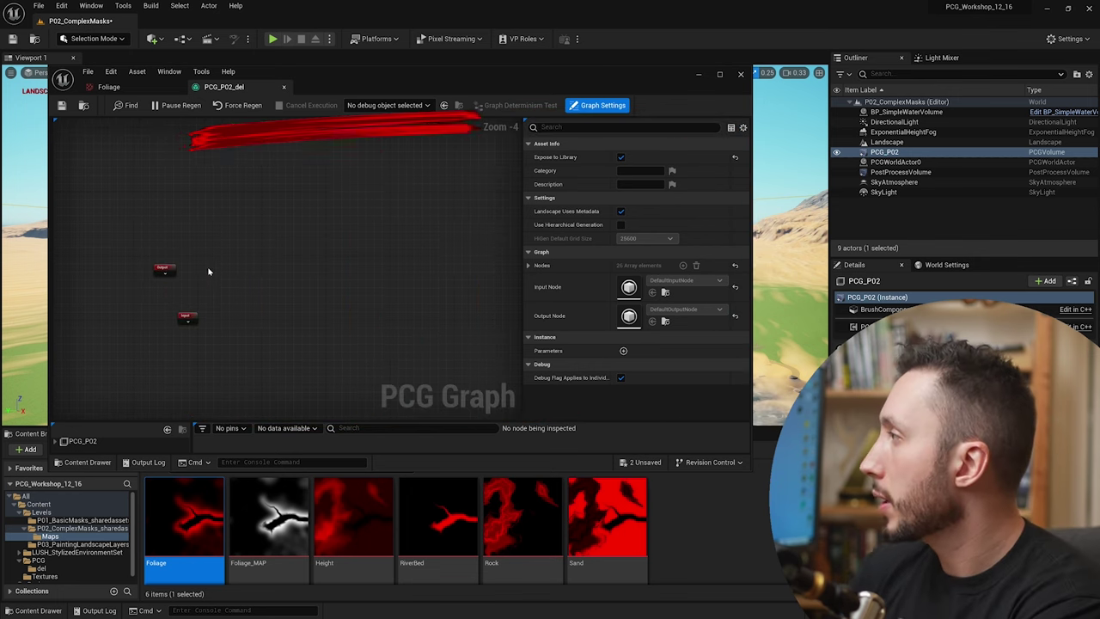
pyautogui.rightClick(221, 283)
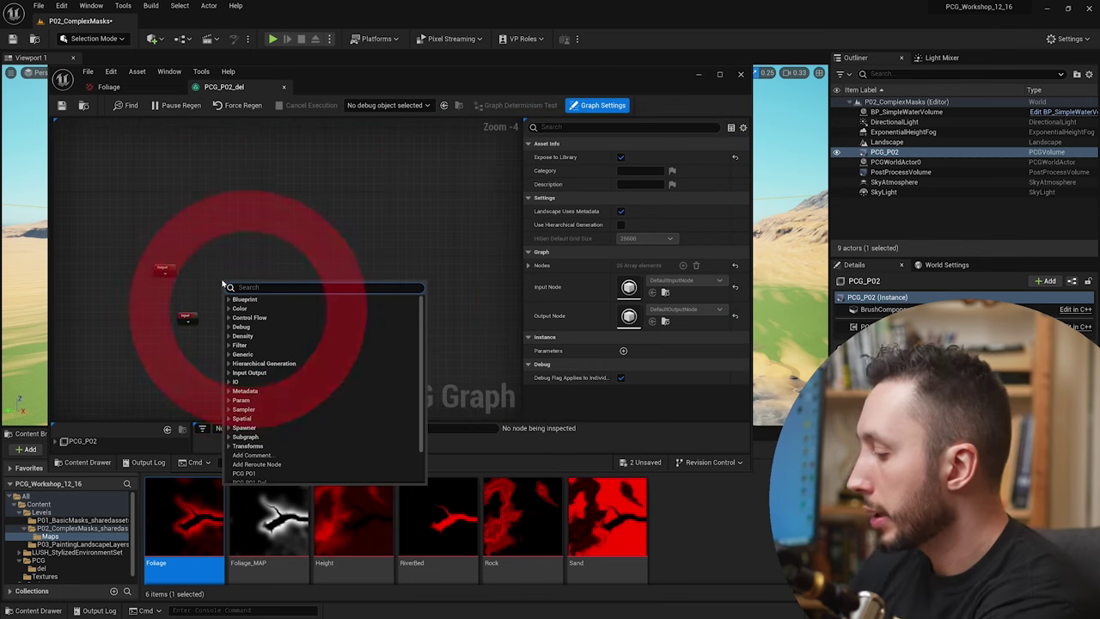
pyautogui.write('texture')
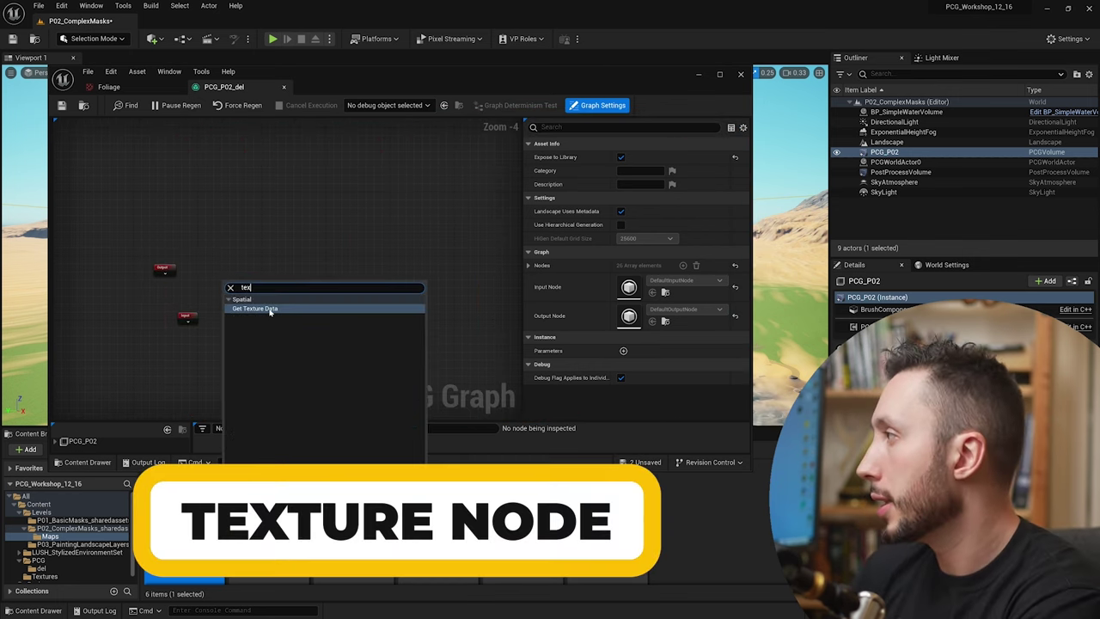
pyautogui.click(270, 309)
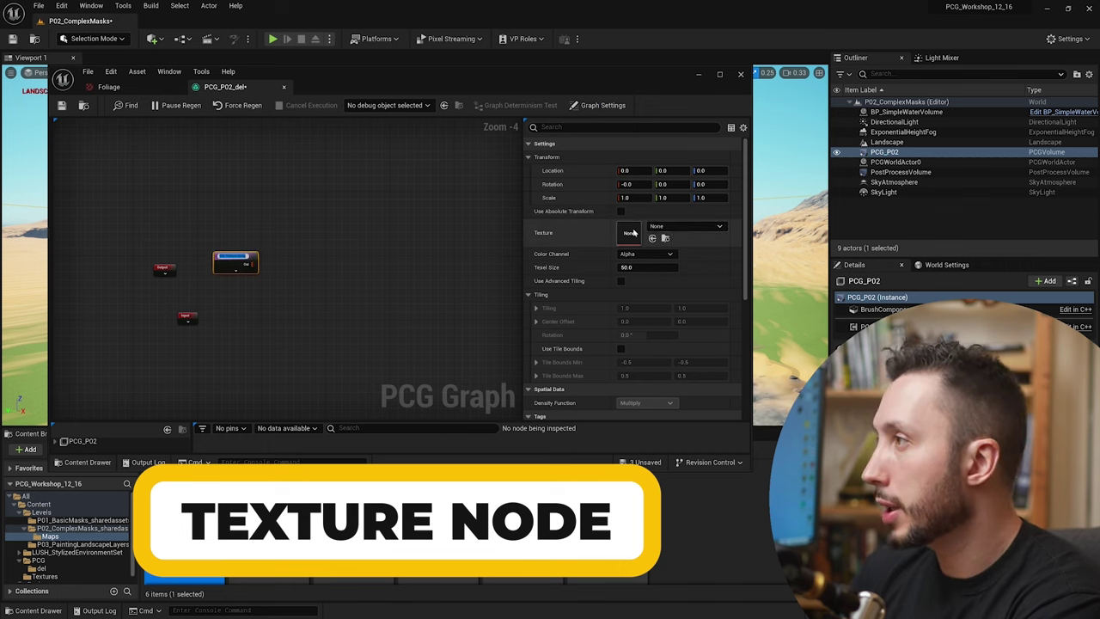
# Assign the Foliage_MAP texture to the Get Texture Data node and set its Texel Size to 500
pyautogui.click(260, 518)
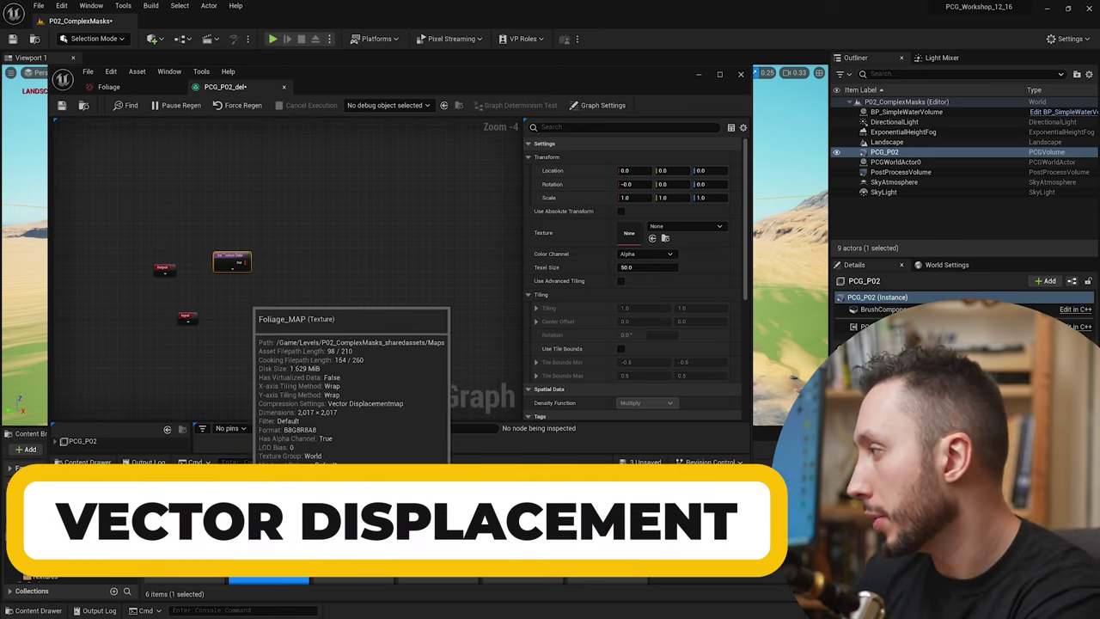
pyautogui.click(652, 238)
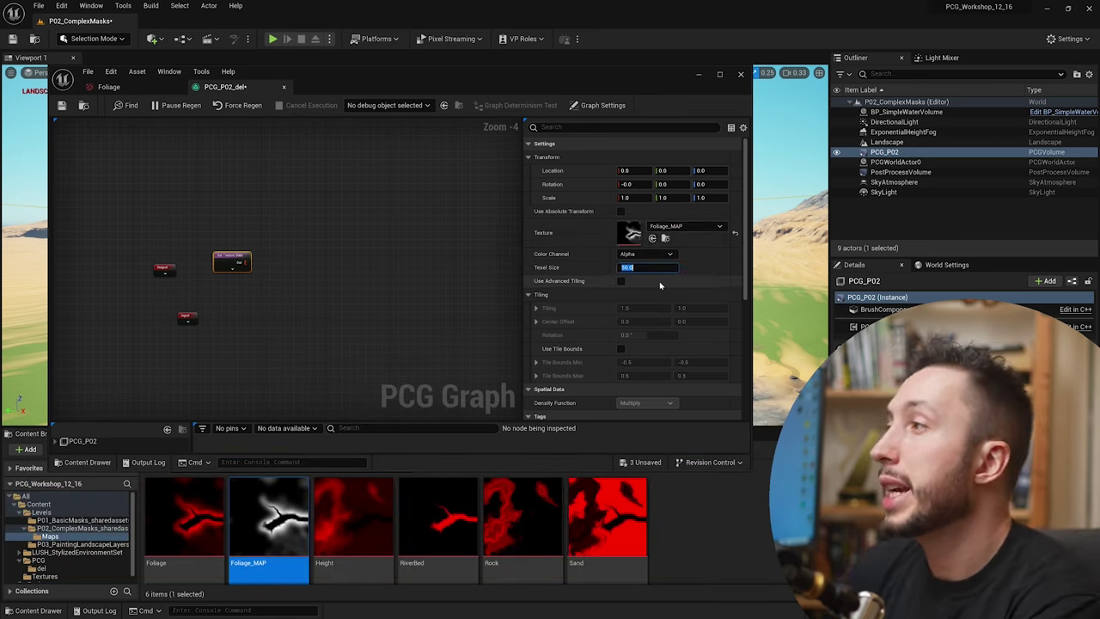
pyautogui.click(657, 270)
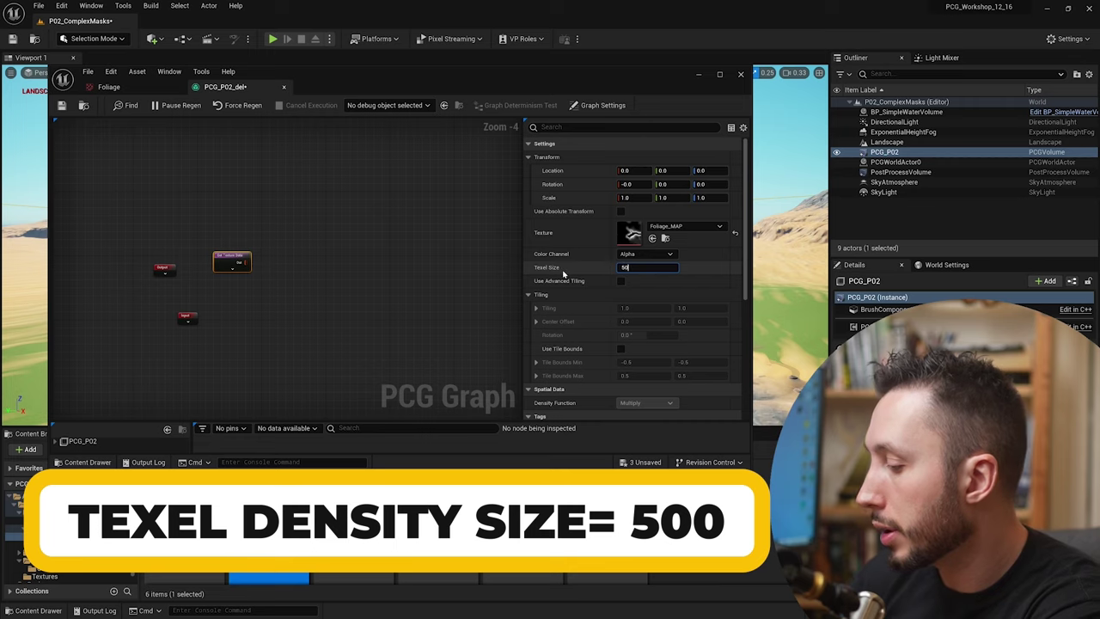
pyautogui.write('0')
# Turn on debugging for the Get Texture Data node and inspect its points over the landscape in the level viewport
pyautogui.moveTo(361, 214); pyautogui.dragTo(362, 296)
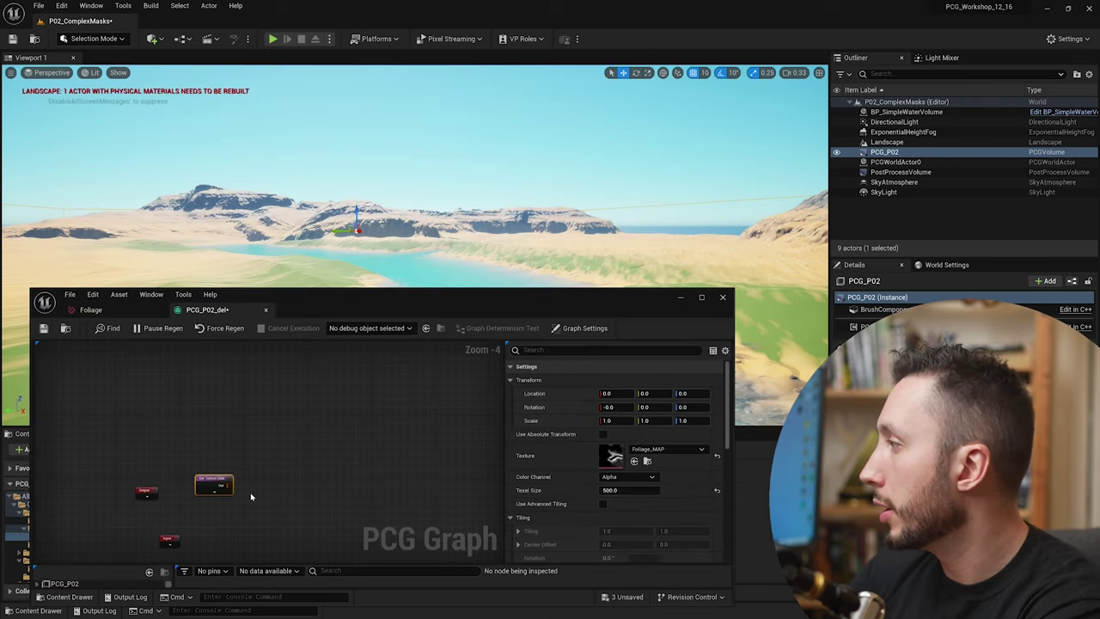
pyautogui.press('d')
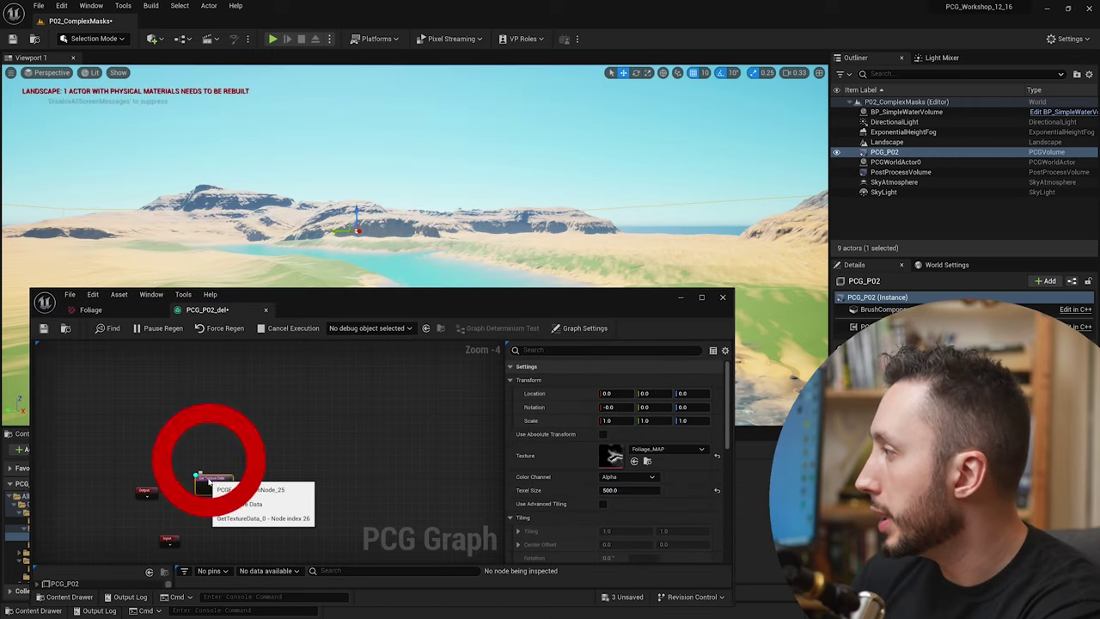
pyautogui.moveTo(413, 172); pyautogui.dragTo(370, 267, button='right')
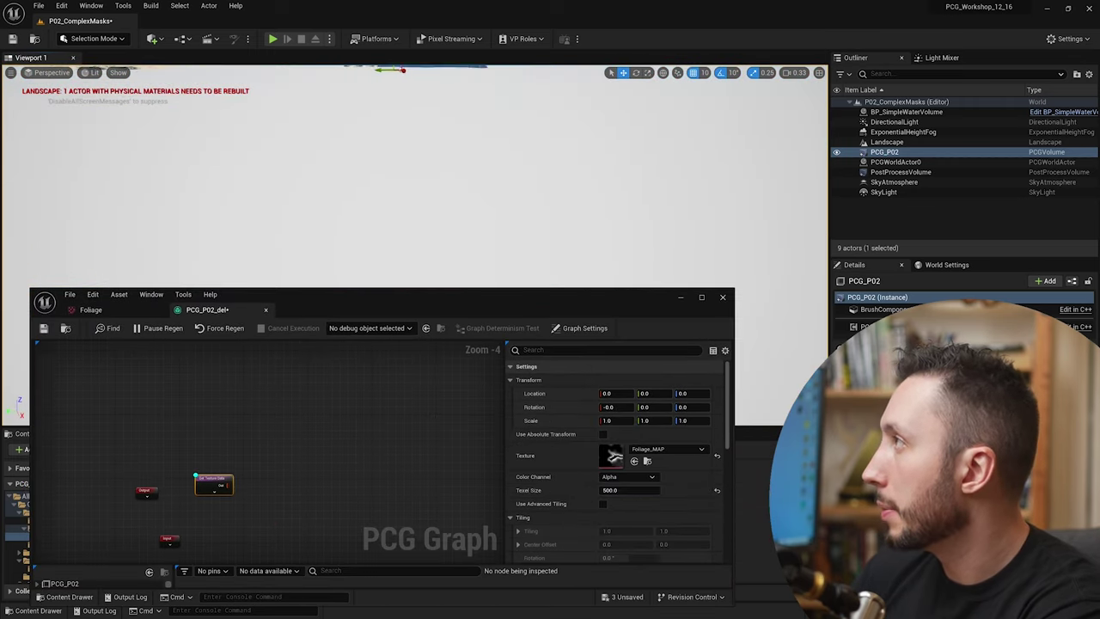
pyautogui.moveTo(517, 275); pyautogui.dragTo(517, 184, button='right')
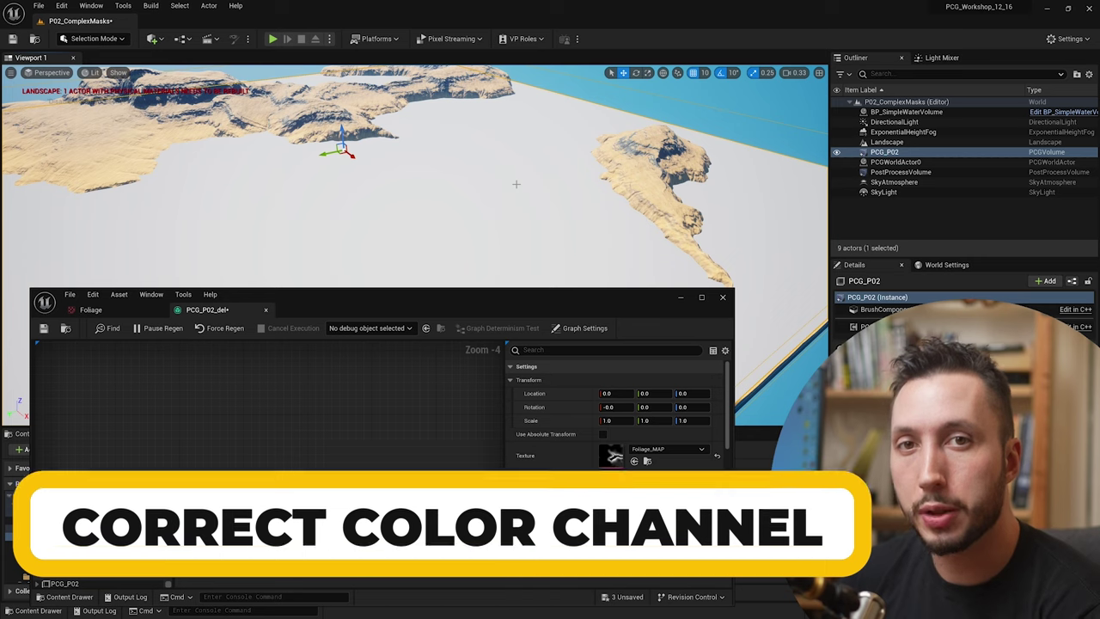
# Set the Get Texture Data node's Color Channel to Red and inspect the debug mask along the river in the viewport
pyautogui.moveTo(468, 308); pyautogui.dragTo(446, 203)
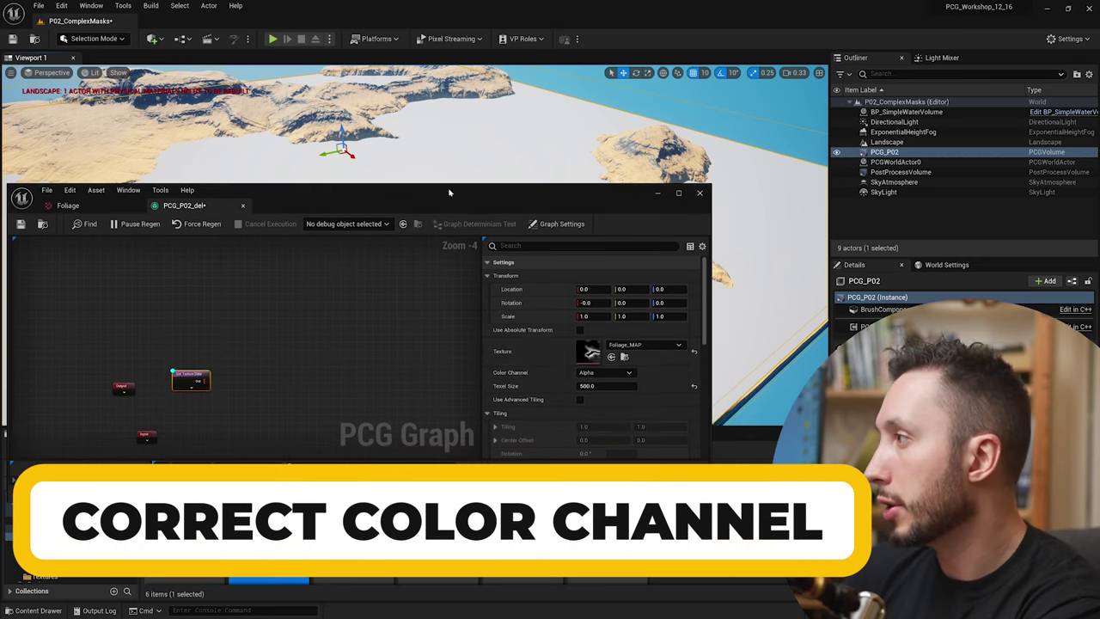
pyautogui.click(618, 373)
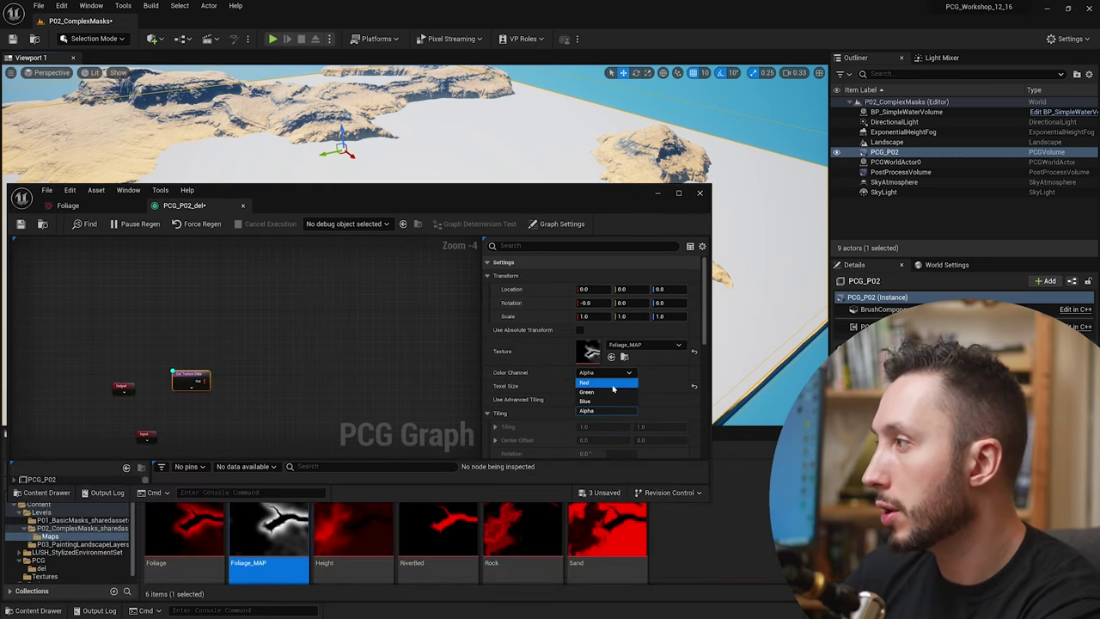
pyautogui.click(612, 383)
pyautogui.moveTo(416, 199); pyautogui.dragTo(411, 419)
pyautogui.moveTo(513, 344); pyautogui.dragTo(615, 434, button='right')
pyautogui.moveTo(614, 378); pyautogui.dragTo(606, 370, button='right')
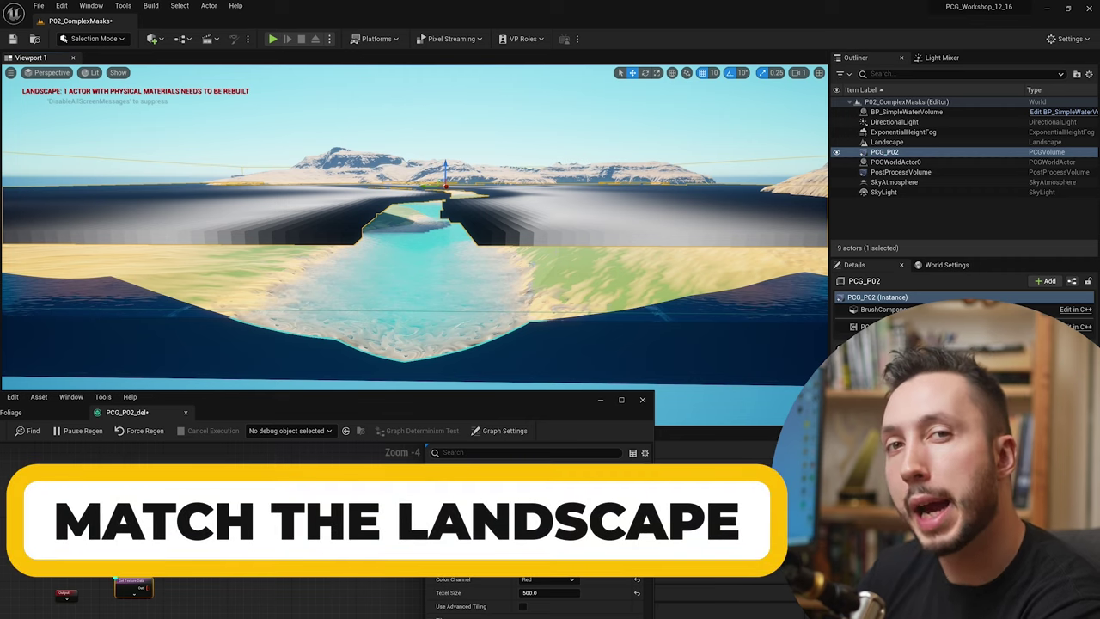
pyautogui.moveTo(412, 228); pyautogui.dragTo(332, 221, button='right')
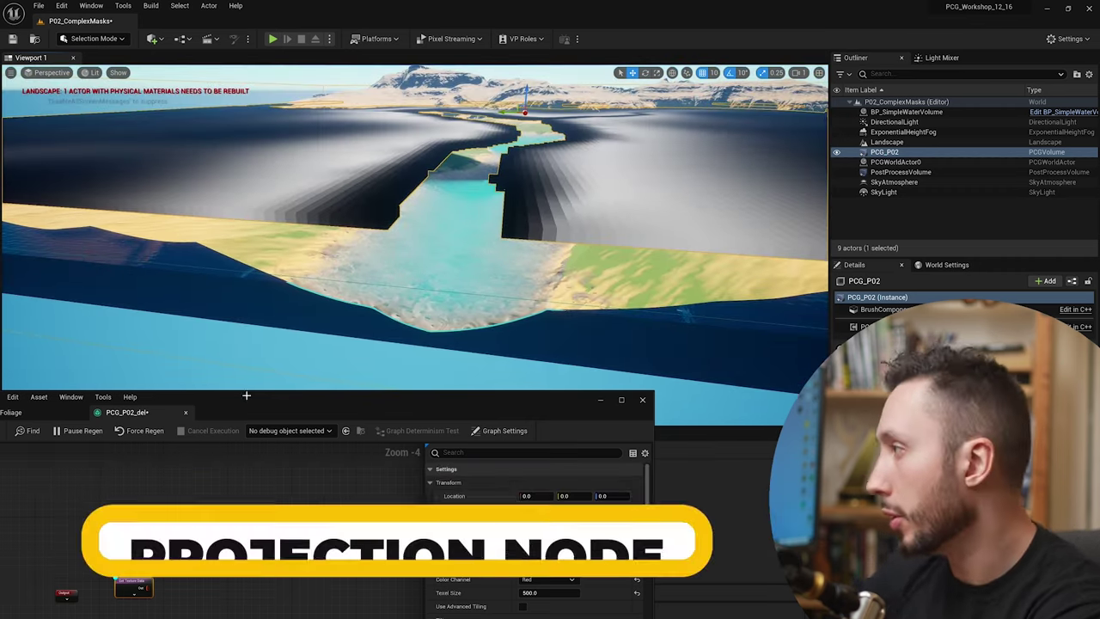
pyautogui.moveTo(246, 395); pyautogui.dragTo(336, 101)
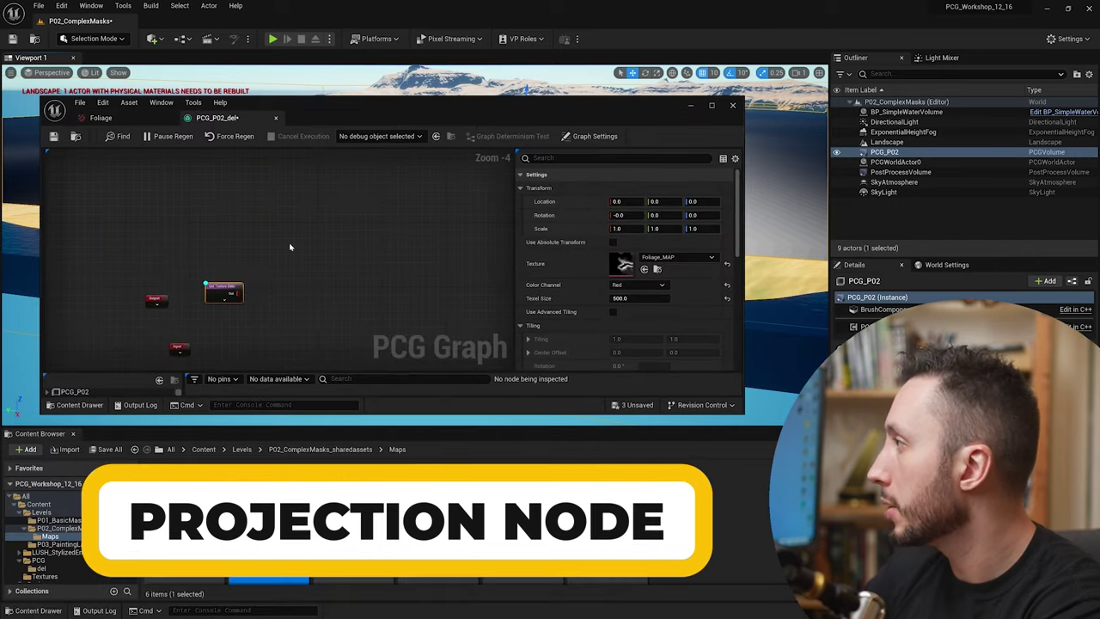
# Add a Projection node to the graph and connect the Get Texture Data output to its In pin
pyautogui.rightClick(273, 293)
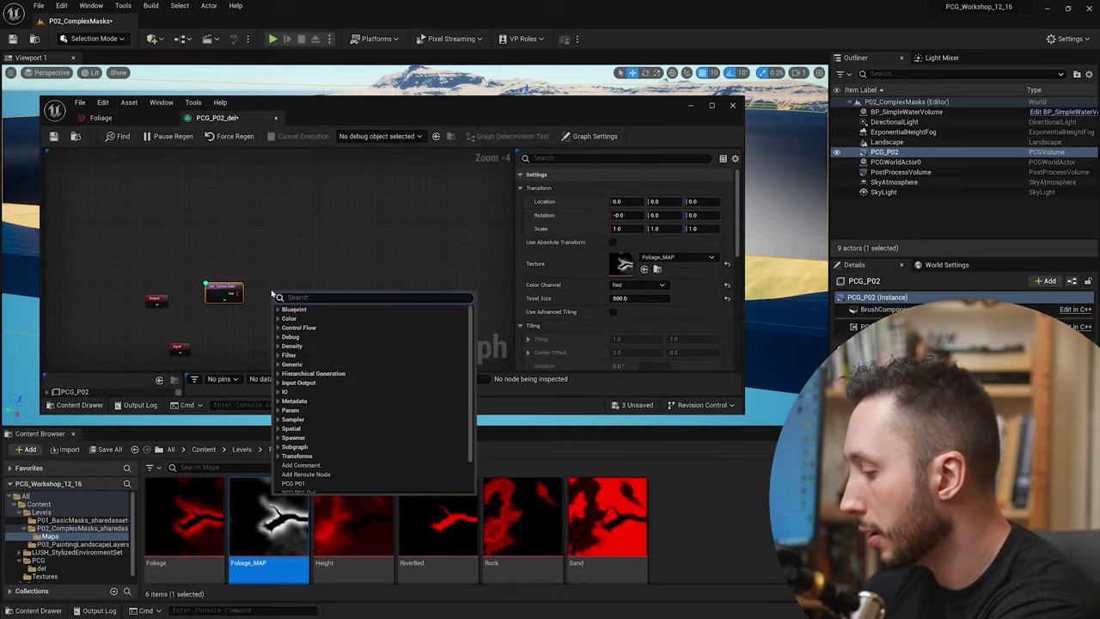
pyautogui.write('pro')
pyautogui.press('Return')
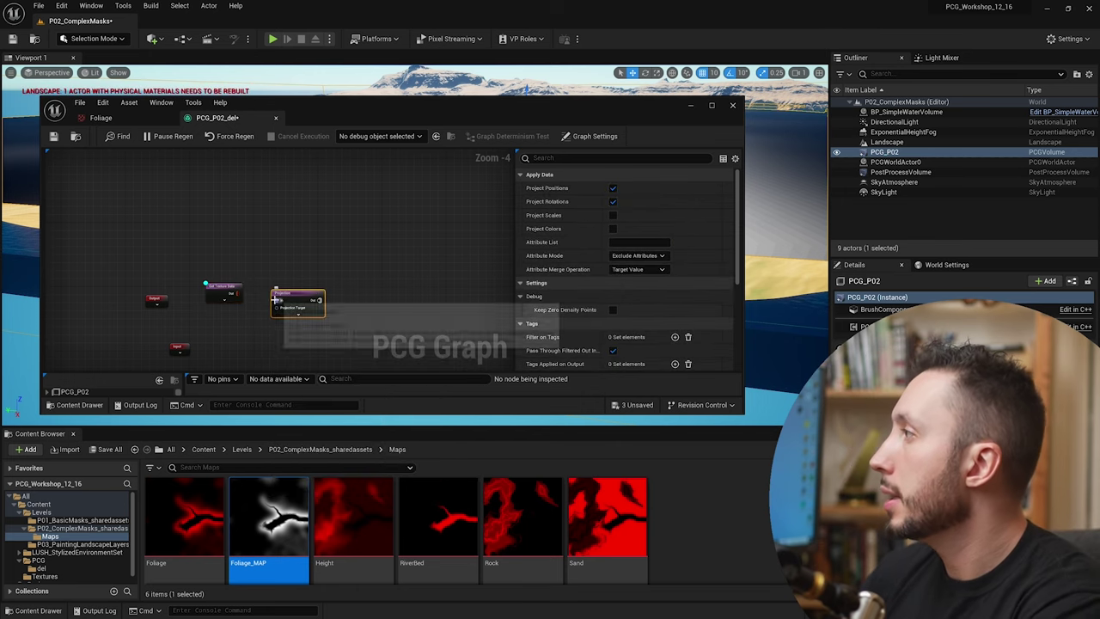
pyautogui.moveTo(284, 300); pyautogui.dragTo(230, 293)
pyautogui.scroll(5, 236, 294)
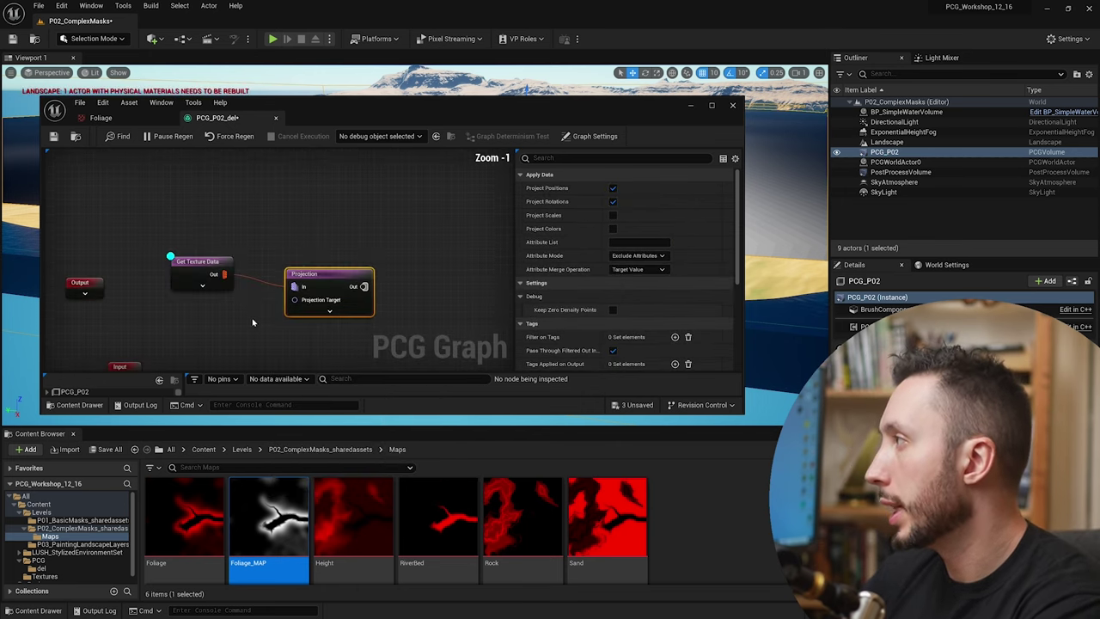
# Turn off debugging for Get Texture Data and connect the Input node's Landscape output to the Projection node's Projection Target
pyautogui.click(228, 263)
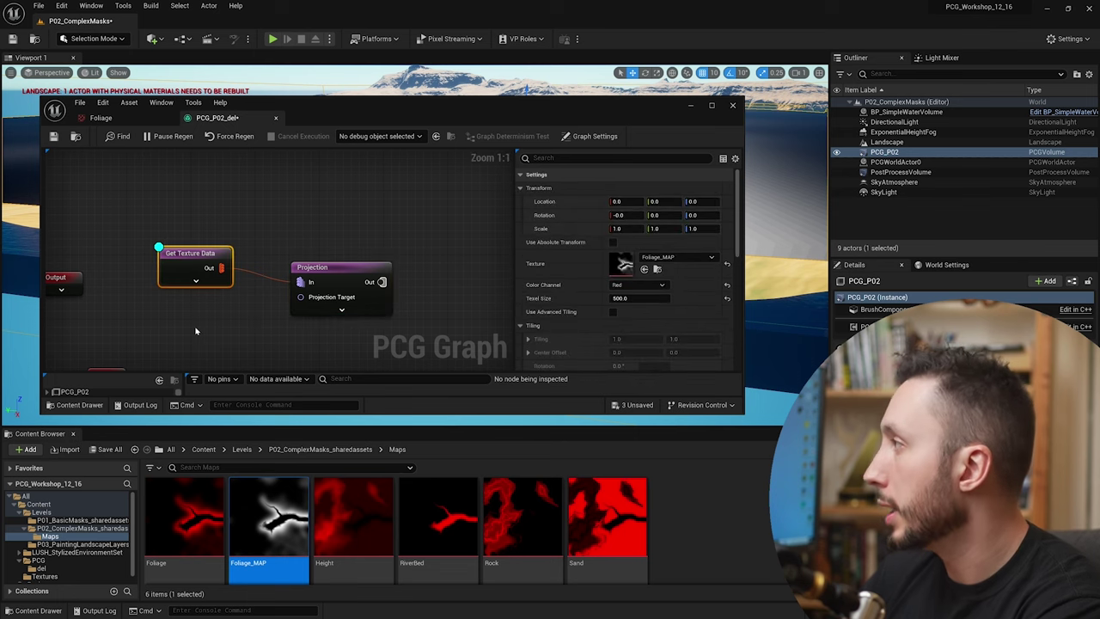
pyautogui.moveTo(230, 334)
pyautogui.mouseDown(button='right')
pyautogui.moveTo(206, 295)
pyautogui.moveTo(227, 323)
pyautogui.mouseUp(button='right')
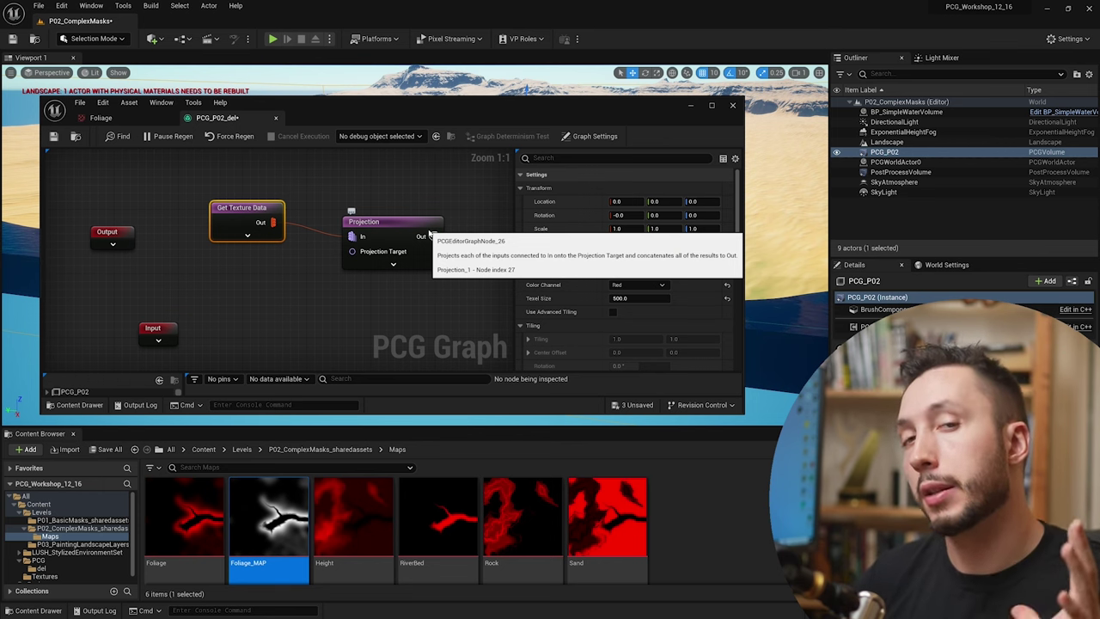
pyautogui.moveTo(159, 342); pyautogui.dragTo(150, 269)
pyautogui.click(151, 268)
pyautogui.moveTo(193, 330); pyautogui.dragTo(351, 252)
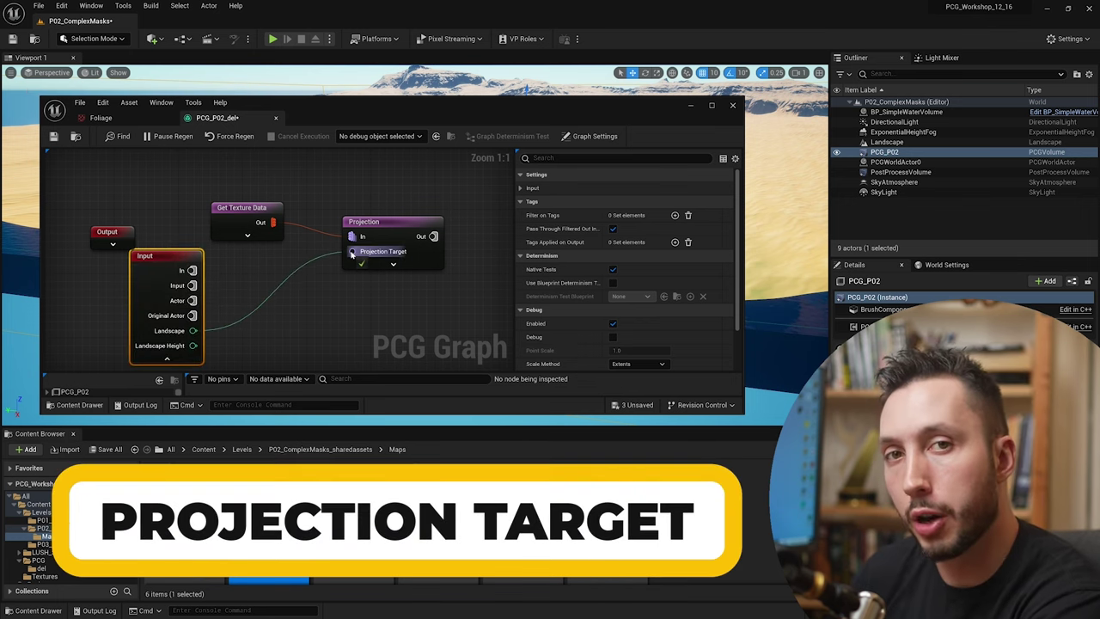
# Turn on debugging for the Projection node and inspect how its points follow the landscape along the river
pyautogui.click(384, 225)
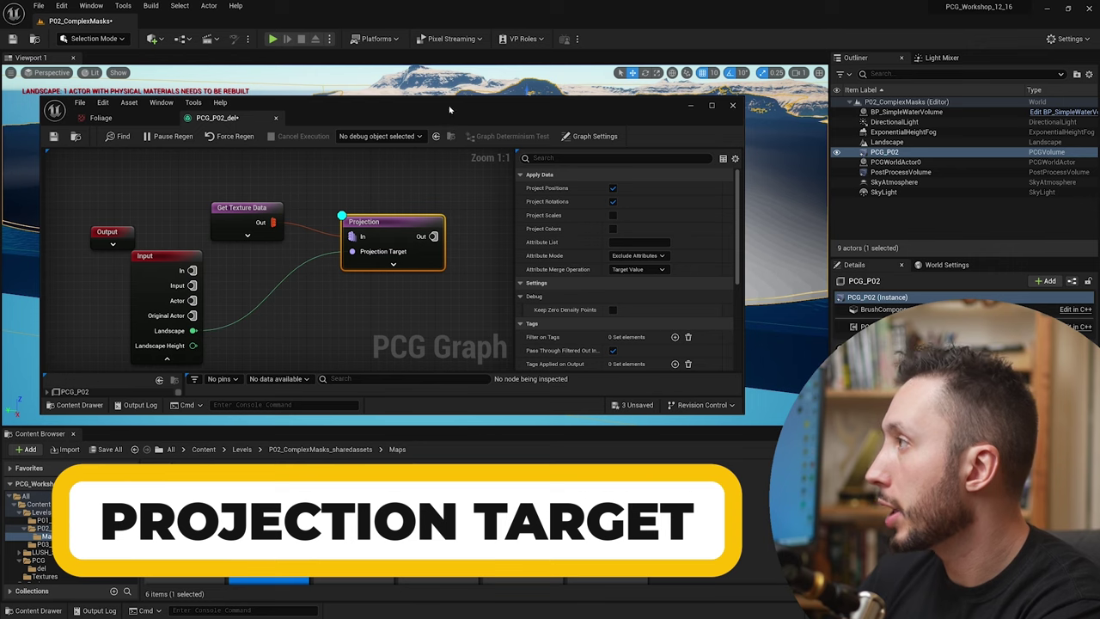
pyautogui.moveTo(448, 110); pyautogui.dragTo(456, 379)
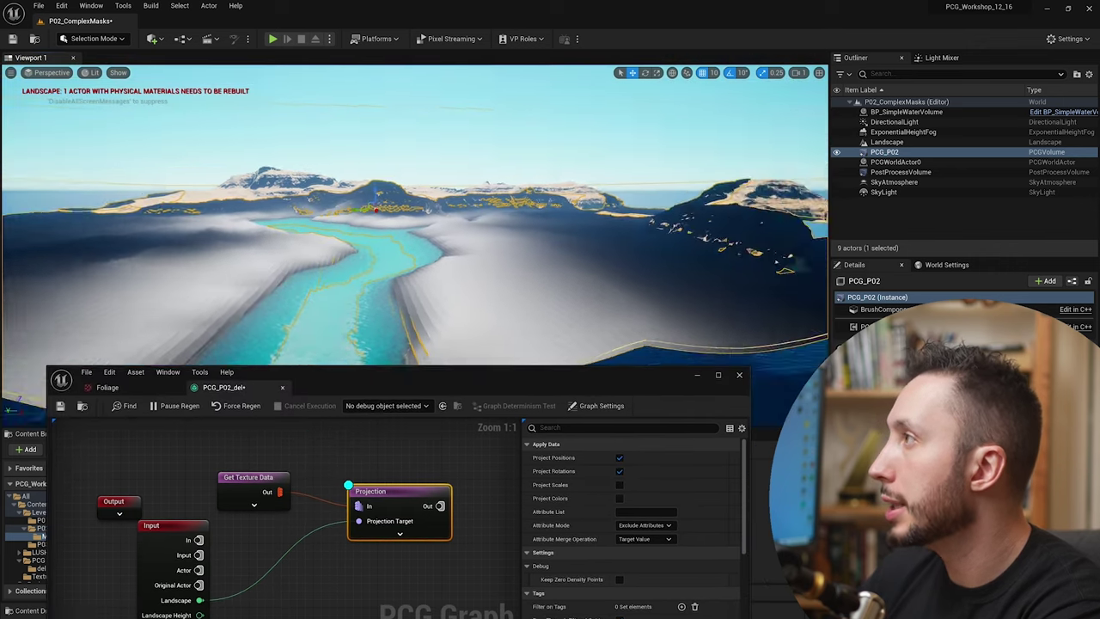
pyautogui.moveTo(415, 225); pyautogui.dragTo(399, 243, button='right')
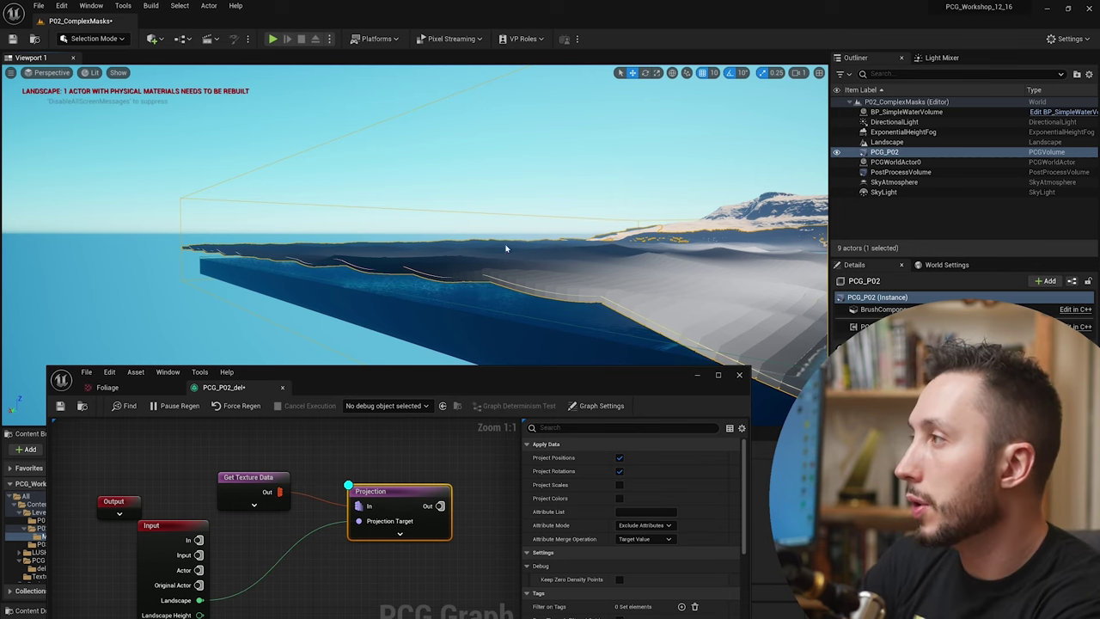
pyautogui.moveTo(505, 248); pyautogui.dragTo(494, 343, button='right')
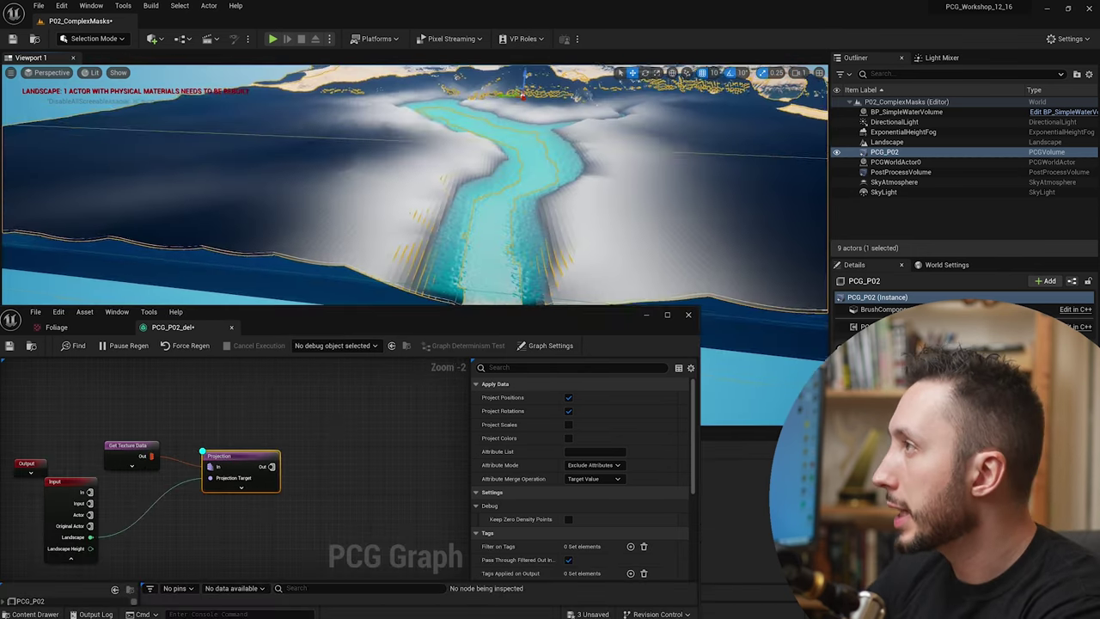
pyautogui.moveTo(412, 172); pyautogui.dragTo(412, 211, button='right')
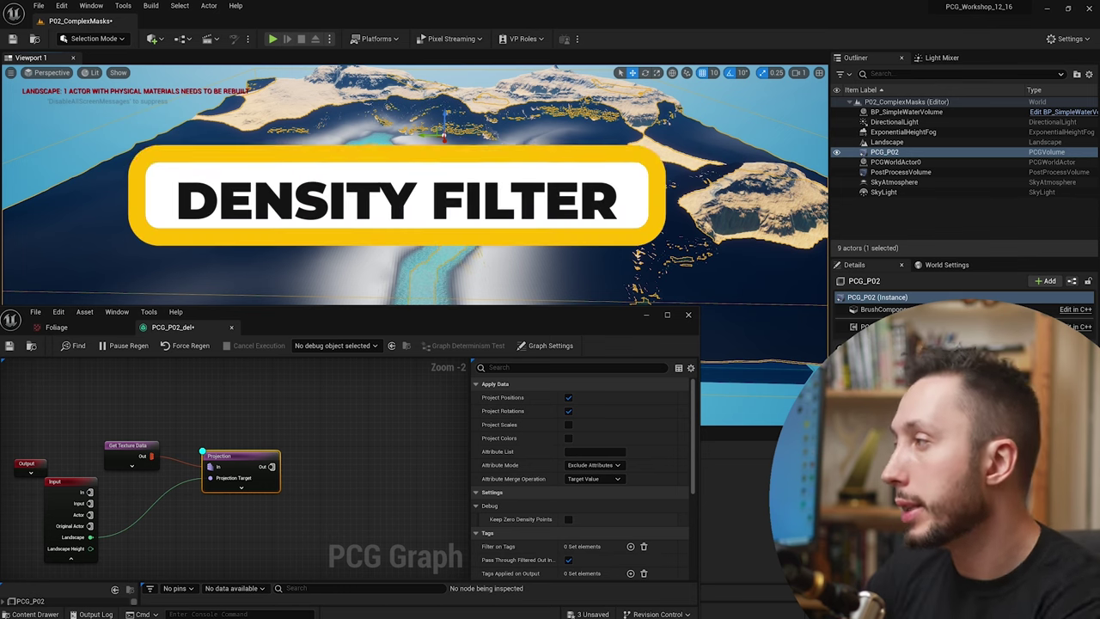
# Add a Density Filter node connected to the Projection node's output
pyautogui.moveTo(272, 467); pyautogui.dragTo(308, 464)
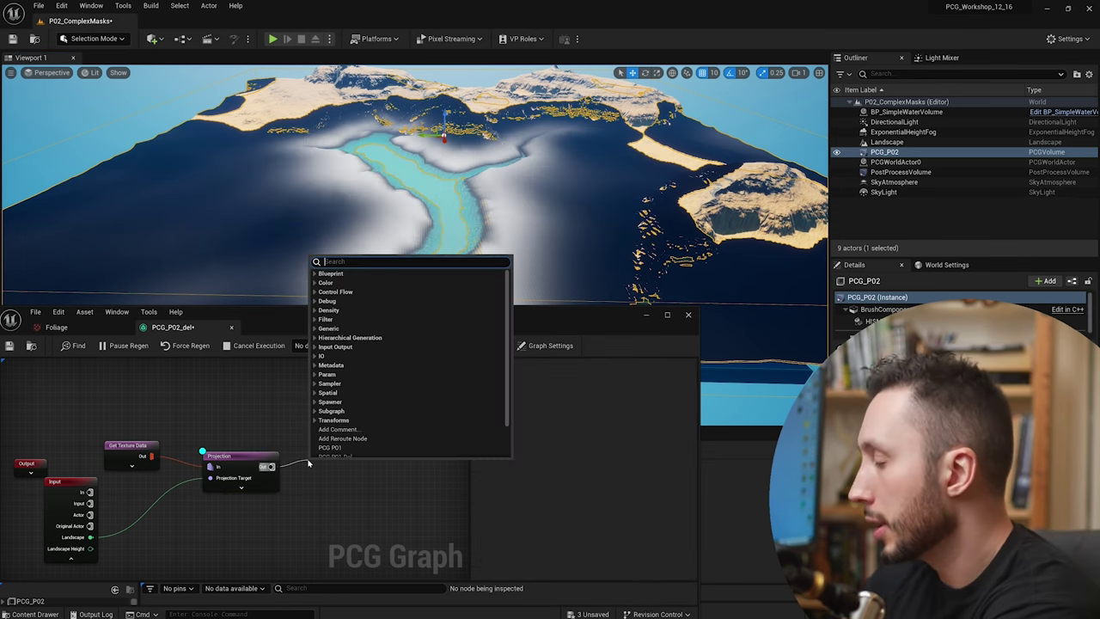
pyautogui.write('filter')
pyautogui.click(348, 284)
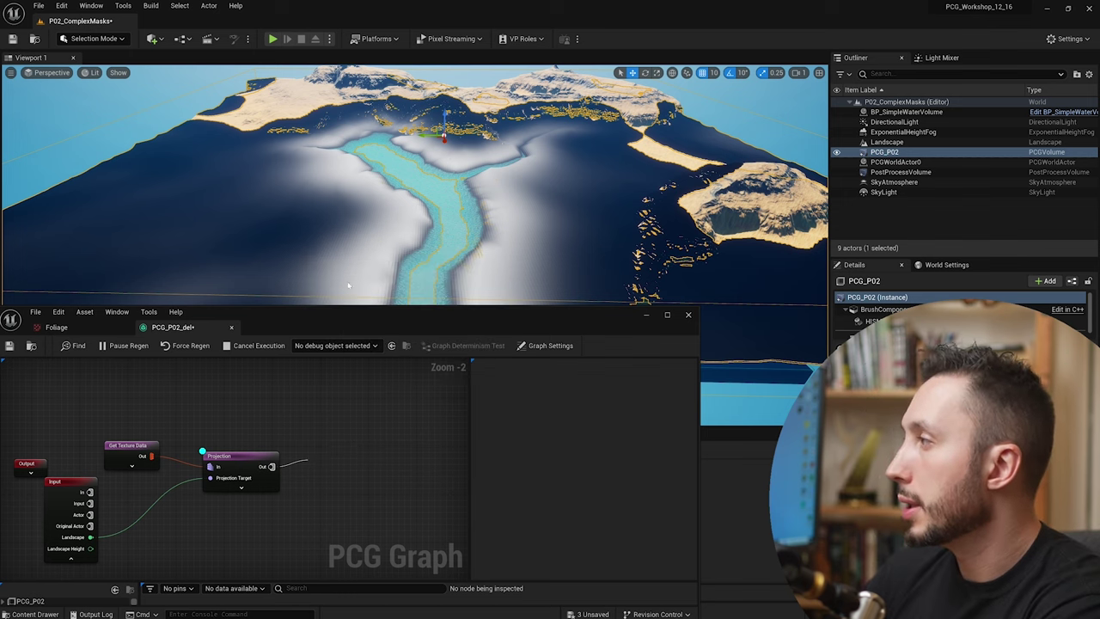
# Turn off debugging for the Projection node and turn it on for the Density Filter node
pyautogui.click(243, 457)
pyautogui.press('d')
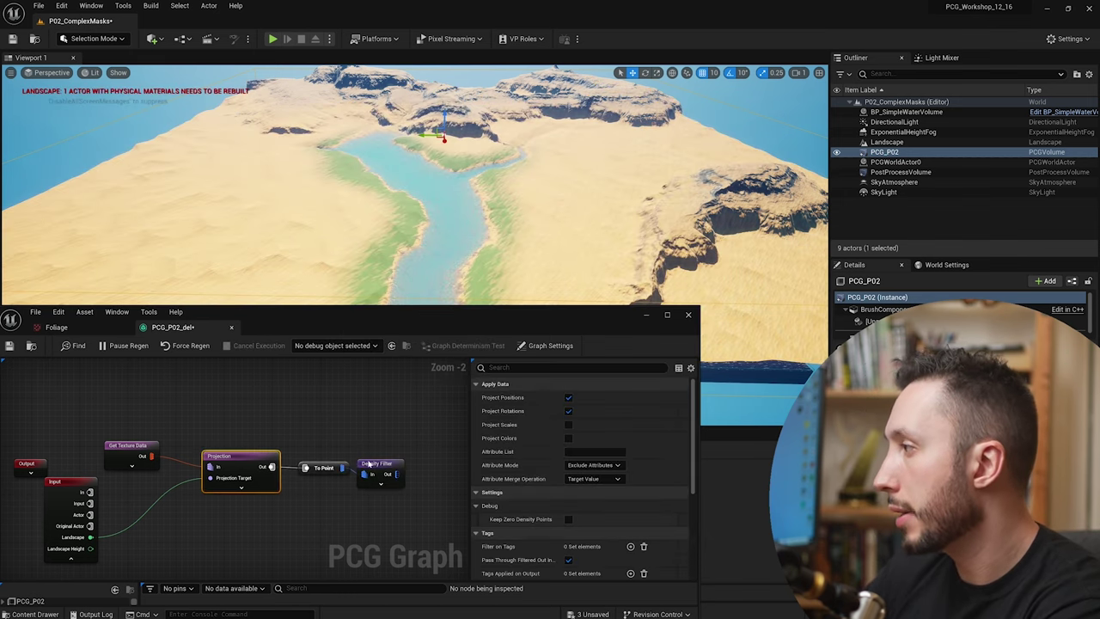
pyautogui.click(374, 465)
pyautogui.press('d')
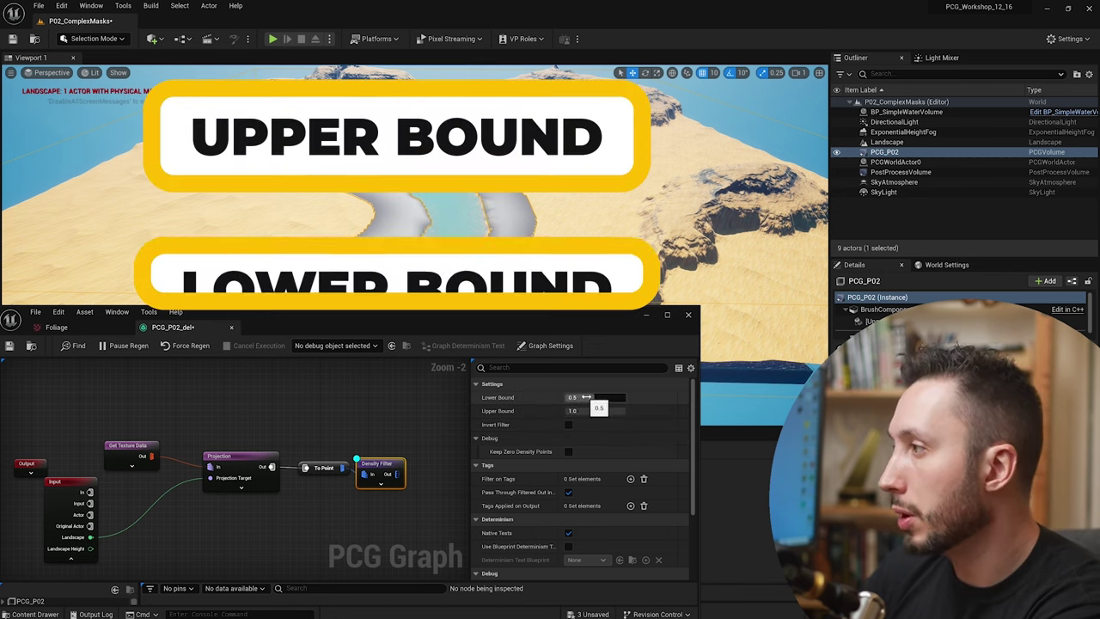
# Raise the Density Filter's Lower Bound to about 0.71 and inspect the filtered points along the riverbanks
pyautogui.moveTo(602, 397); pyautogui.dragTo(612, 397)
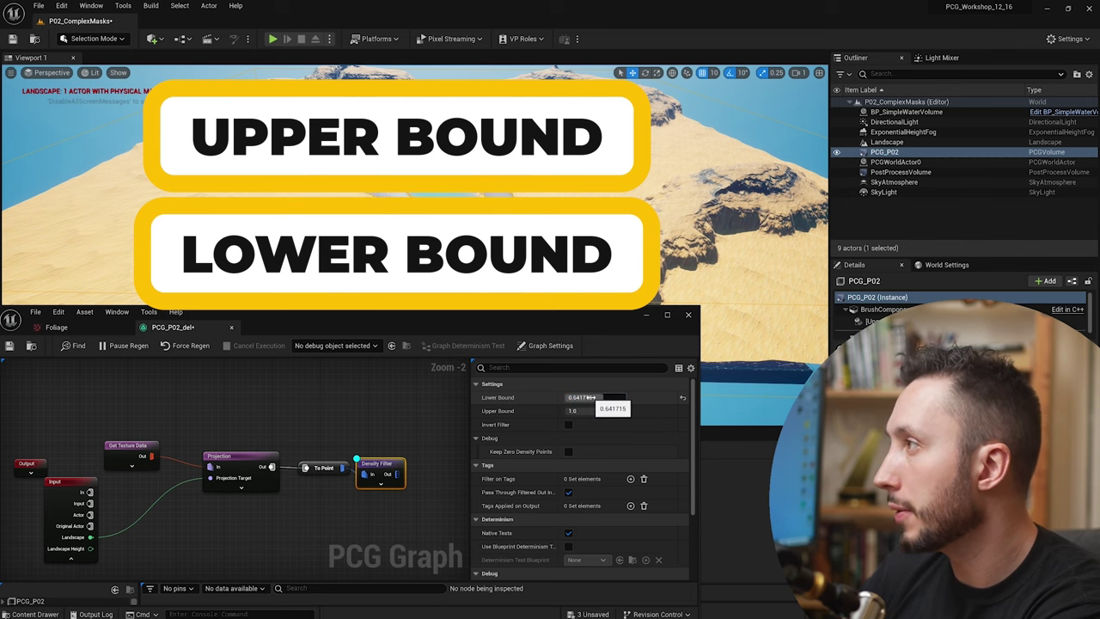
pyautogui.moveTo(591, 397); pyautogui.dragTo(590, 397)
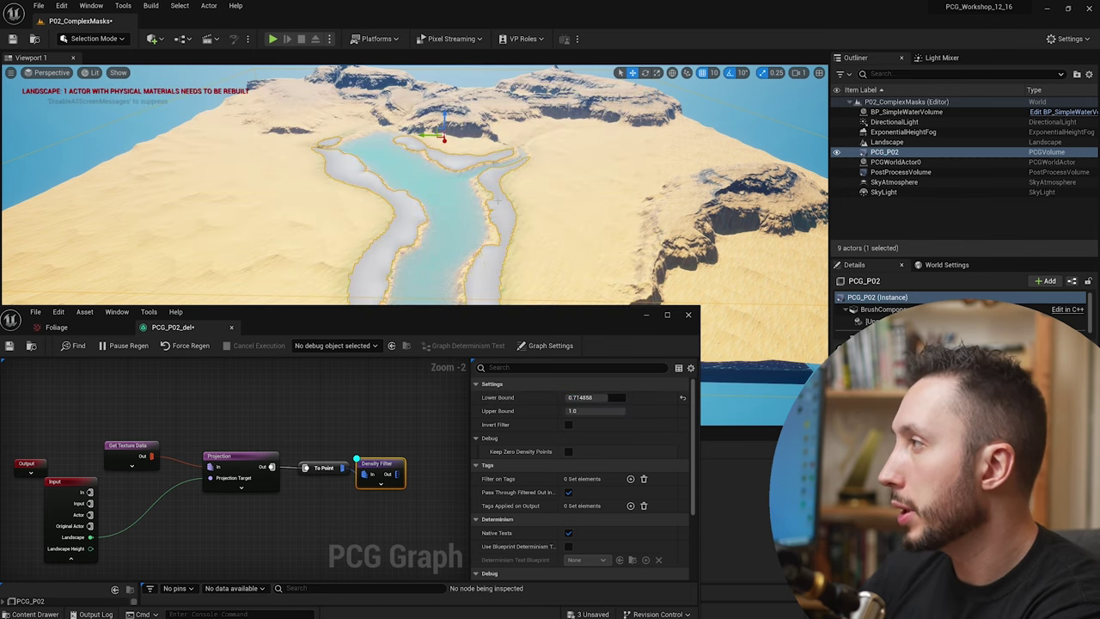
pyautogui.moveTo(413, 172); pyautogui.dragTo(435, 249, button='right')
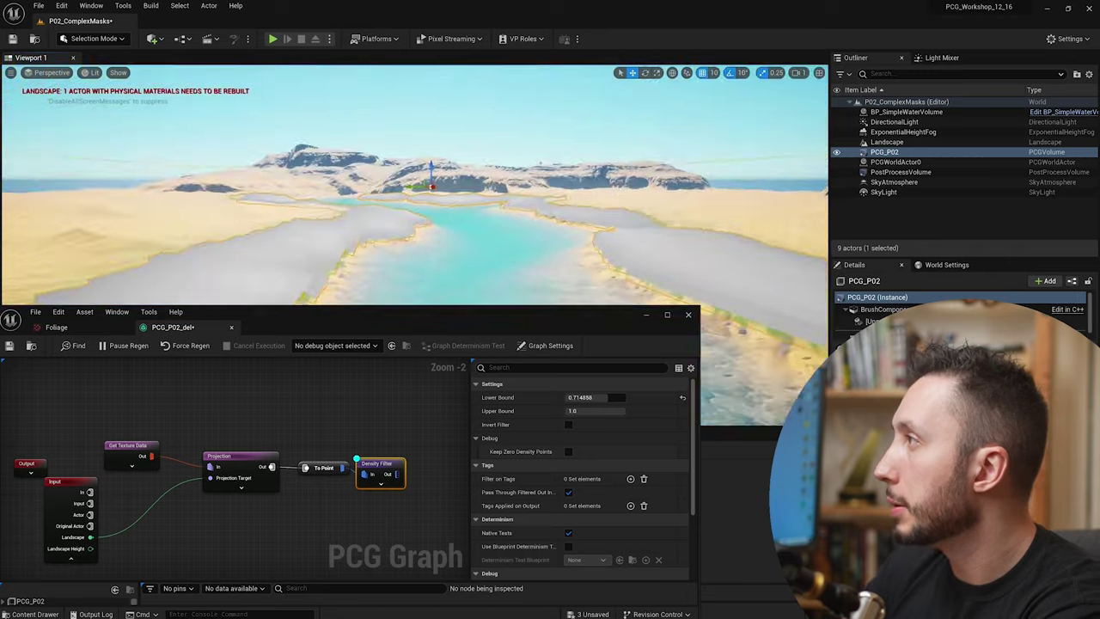
pyautogui.moveTo(413, 189); pyautogui.dragTo(373, 155, button='right')
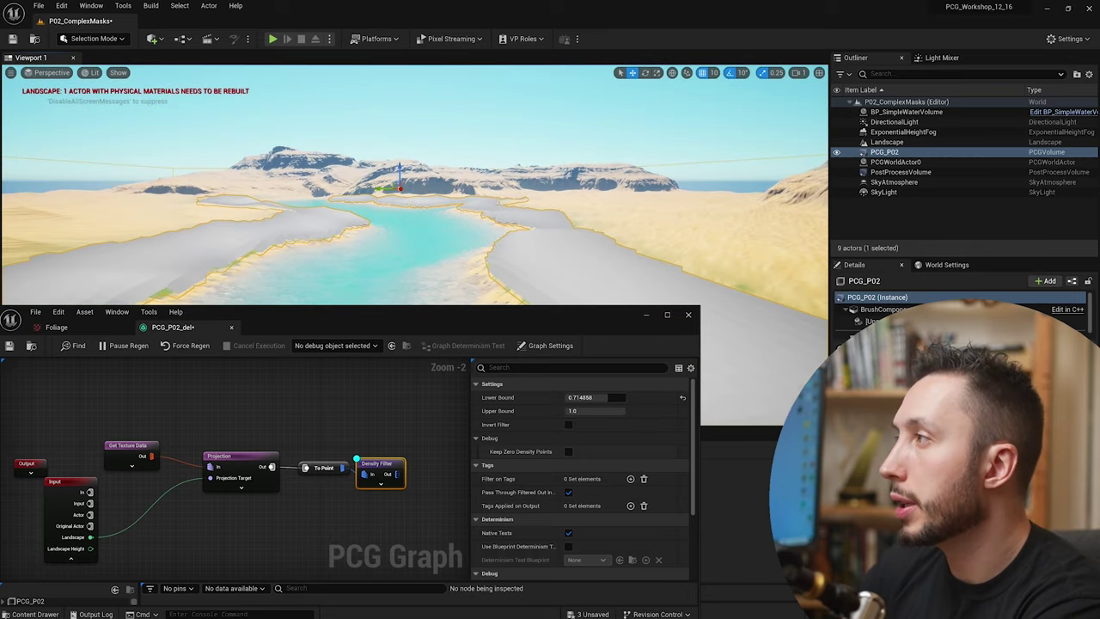
# Turn off debugging for the Density Filter and connect a new Transform Points node to its output
pyautogui.moveTo(486, 320); pyautogui.dragTo(439, 344)
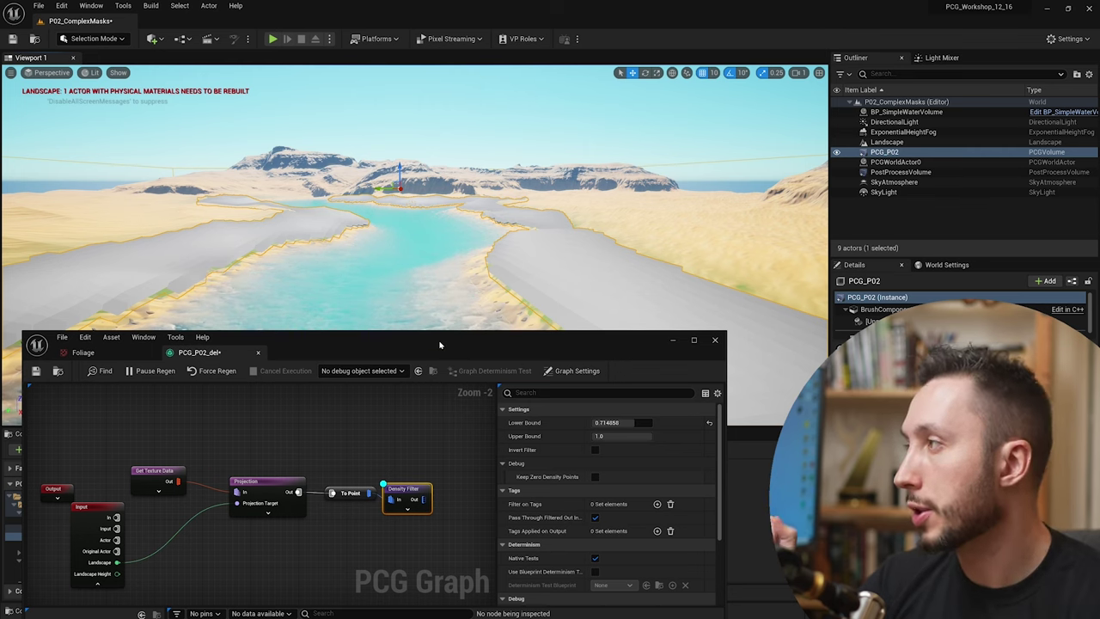
pyautogui.moveTo(439, 344); pyautogui.dragTo(416, 122)
pyautogui.scroll(-2, 267, 328)
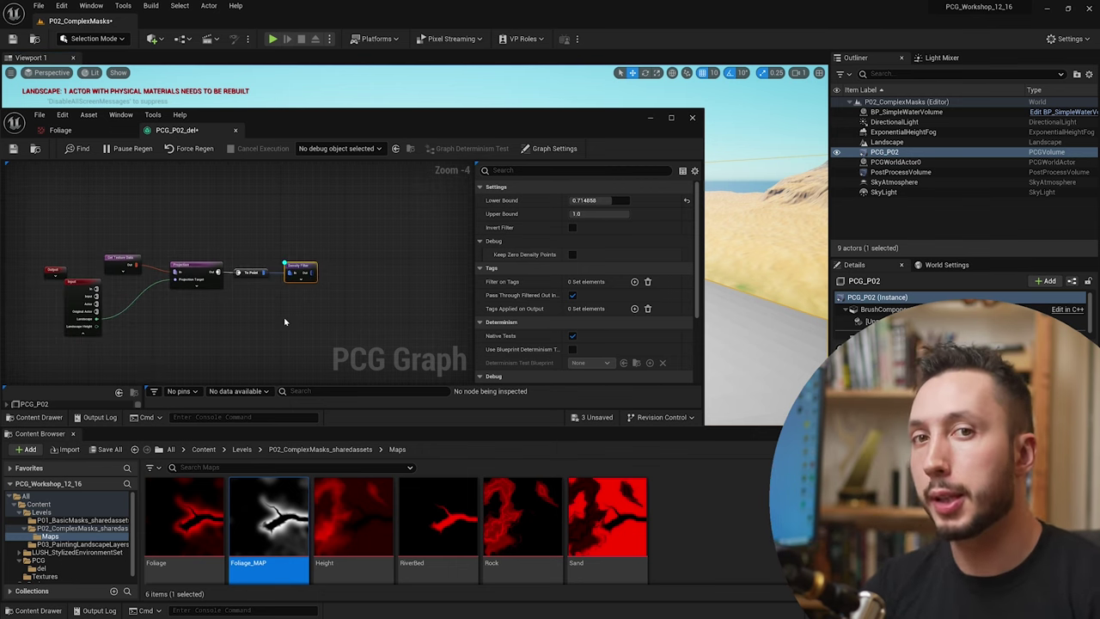
pyautogui.scroll(4, 285, 321)
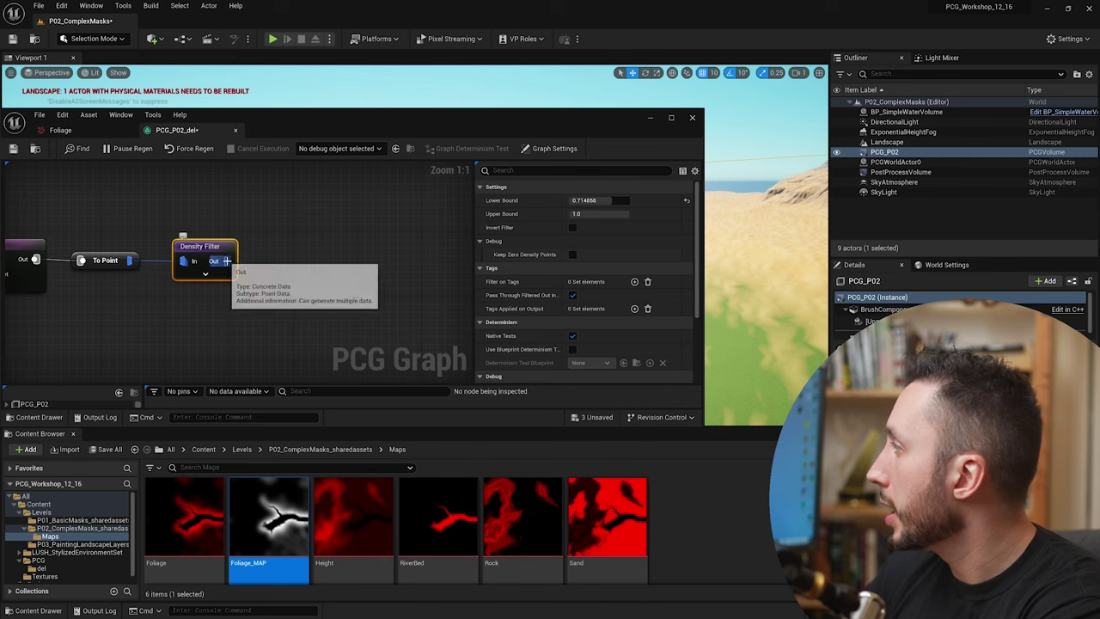
pyautogui.moveTo(227, 260); pyautogui.dragTo(265, 264)
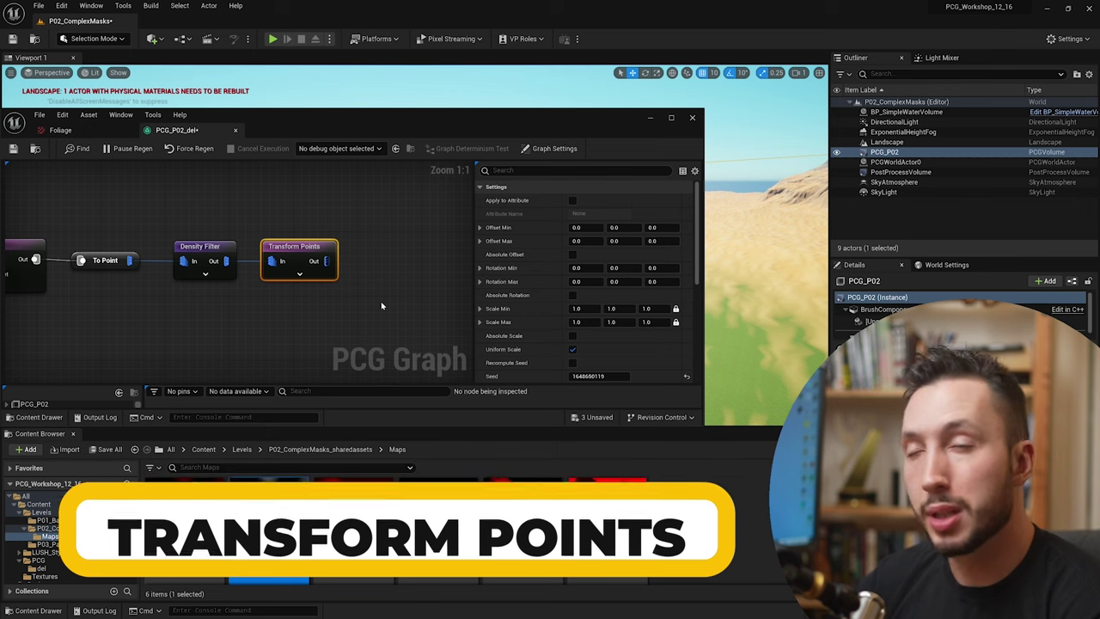
# Set the Transform Points node's Rotation Max Z to 360 and turn on its debugging to view the points
pyautogui.click(655, 281)
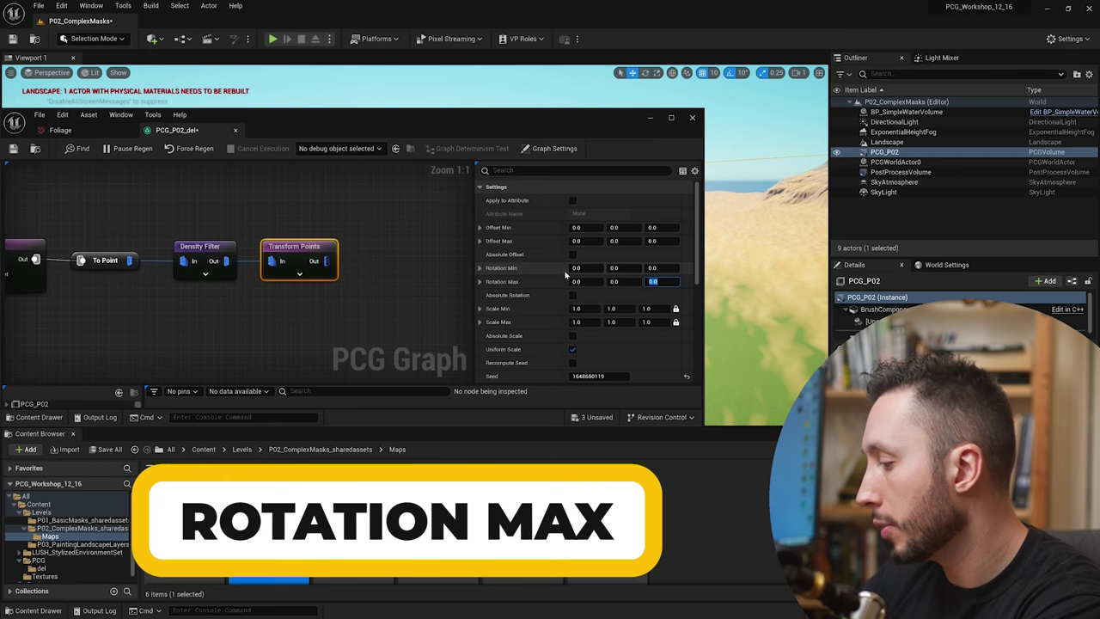
pyautogui.write('360')
pyautogui.press('Return')
pyautogui.moveTo(535, 118); pyautogui.dragTo(601, 222)
pyautogui.moveTo(495, 225); pyautogui.dragTo(543, 405)
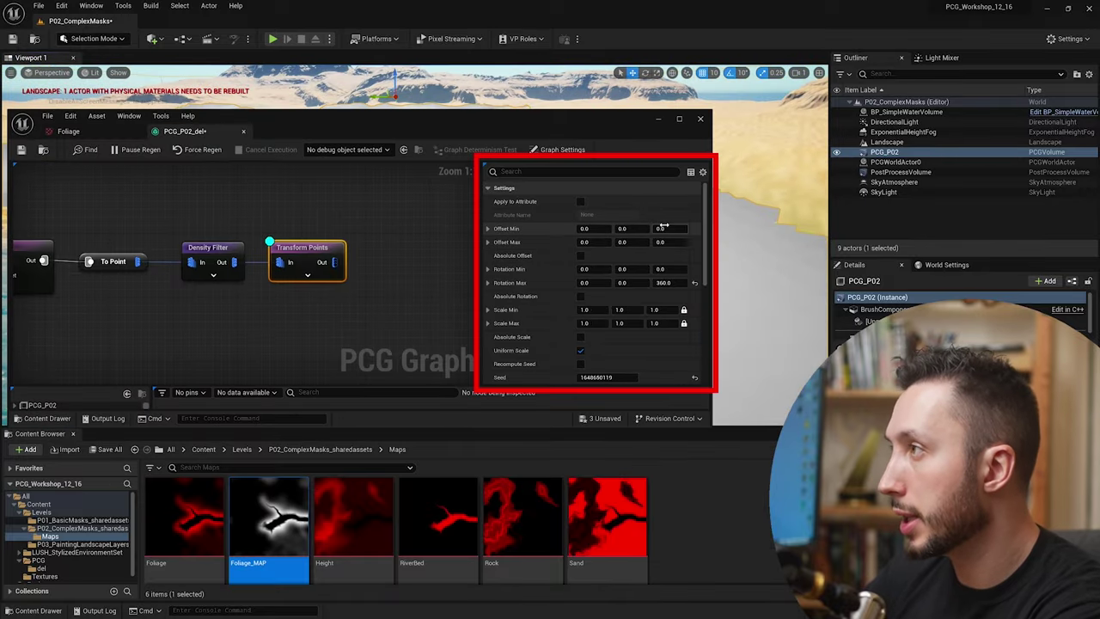
pyautogui.moveTo(630, 251); pyautogui.dragTo(618, 261)
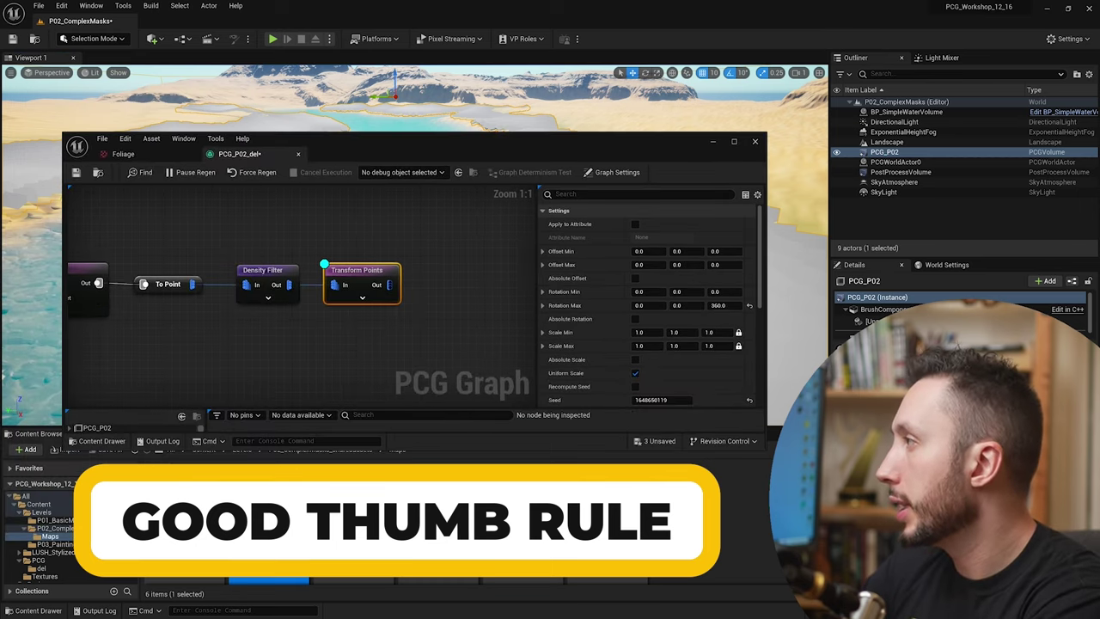
# Check the texture node's Texel Size, then set Transform Points' Offset Min X and Y to -250 and Offset Max X and Y to 250
pyautogui.moveTo(120, 266); pyautogui.dragTo(325, 260, button='right')
pyautogui.click(219, 246)
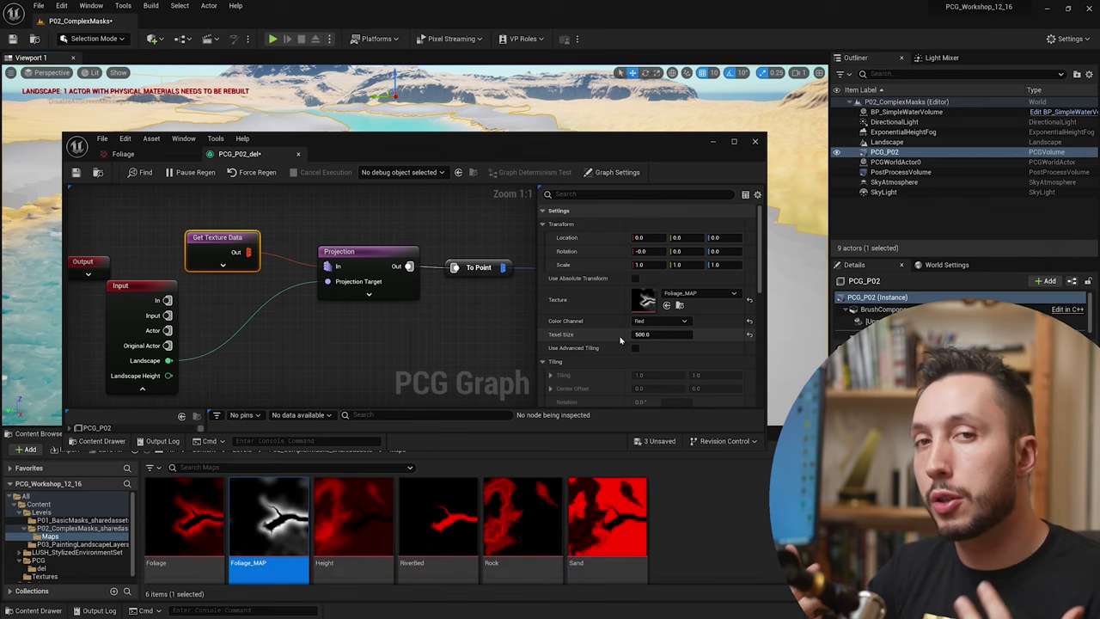
pyautogui.moveTo(520, 293); pyautogui.dragTo(206, 306, button='right')
pyautogui.click(362, 268)
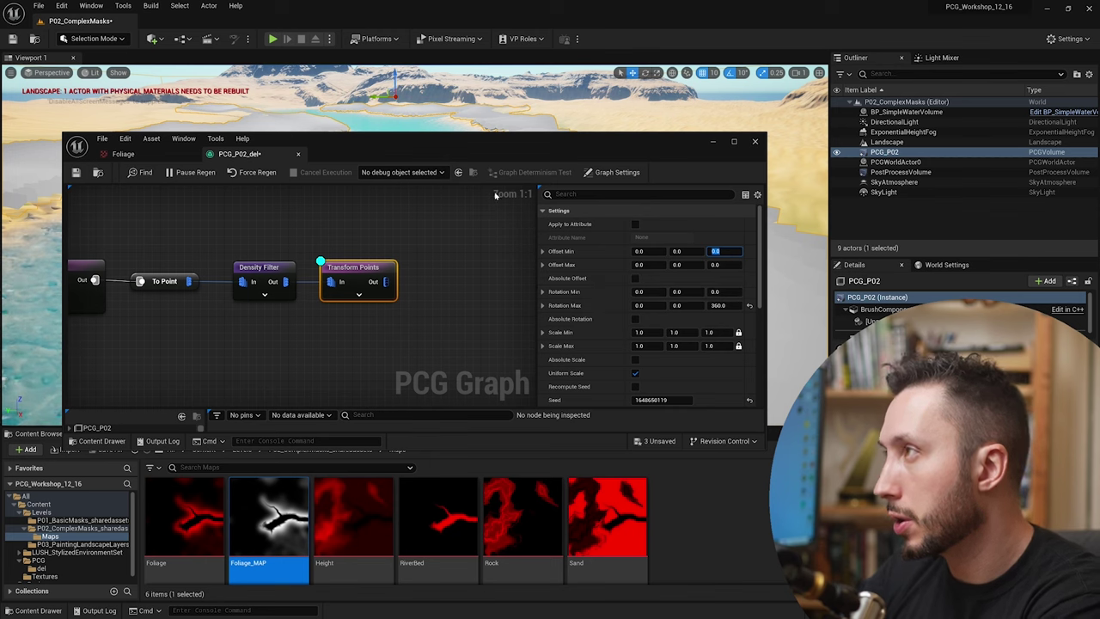
pyautogui.hotkey('shift', 'Tab')
pyautogui.write('-250')
pyautogui.click(640, 251)
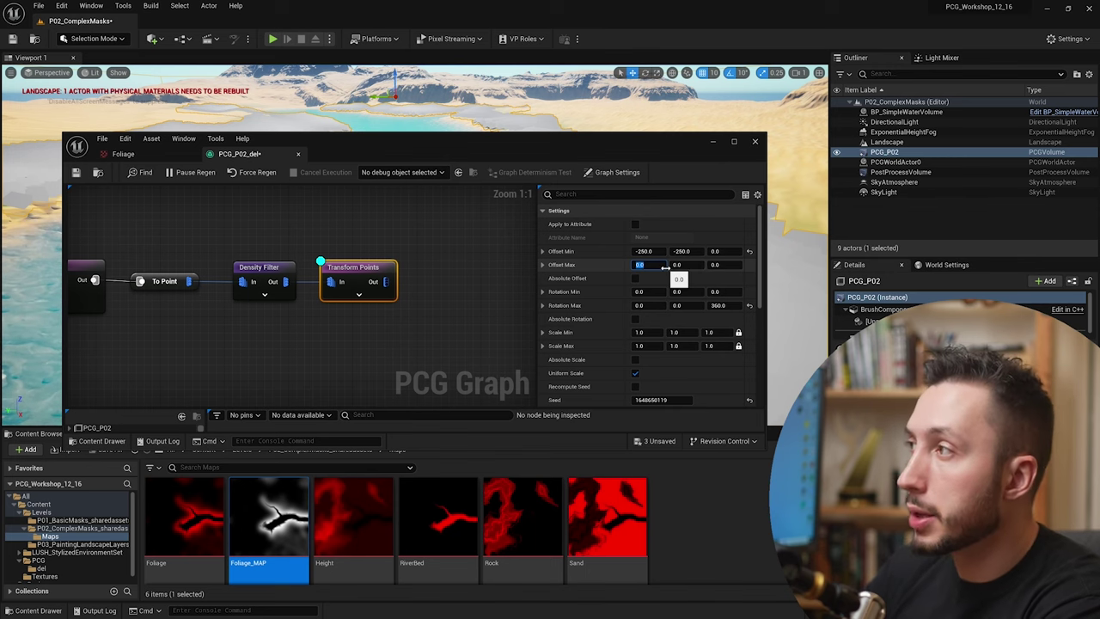
pyautogui.write('250')
pyautogui.click(681, 266)
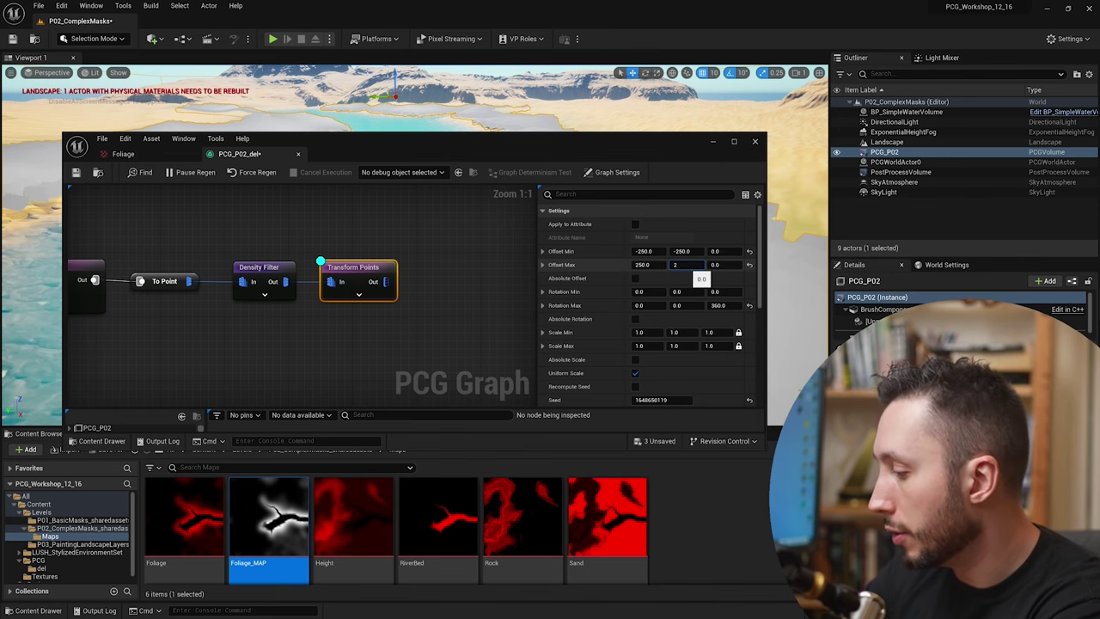
pyautogui.write('250')
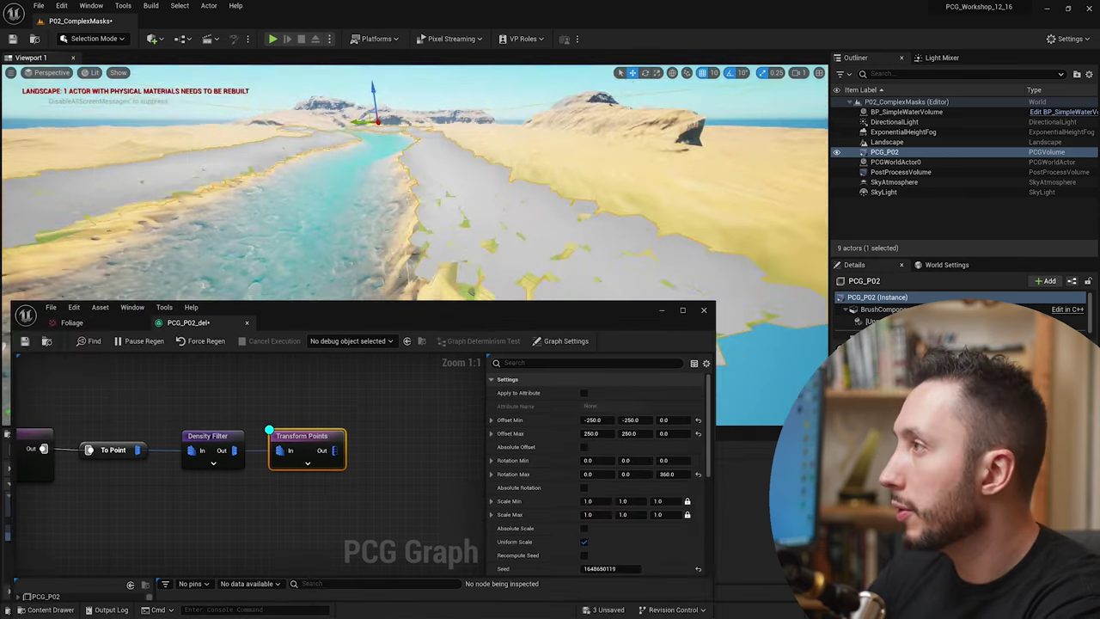
# Inspect the offset points along the riverbanks and turn off debugging for the Transform Points node
pyautogui.moveTo(413, 181)
pyautogui.mouseDown(button='right')
pyautogui.moveTo(391, 185)
pyautogui.moveTo(400, 182)
pyautogui.mouseUp(button='right')
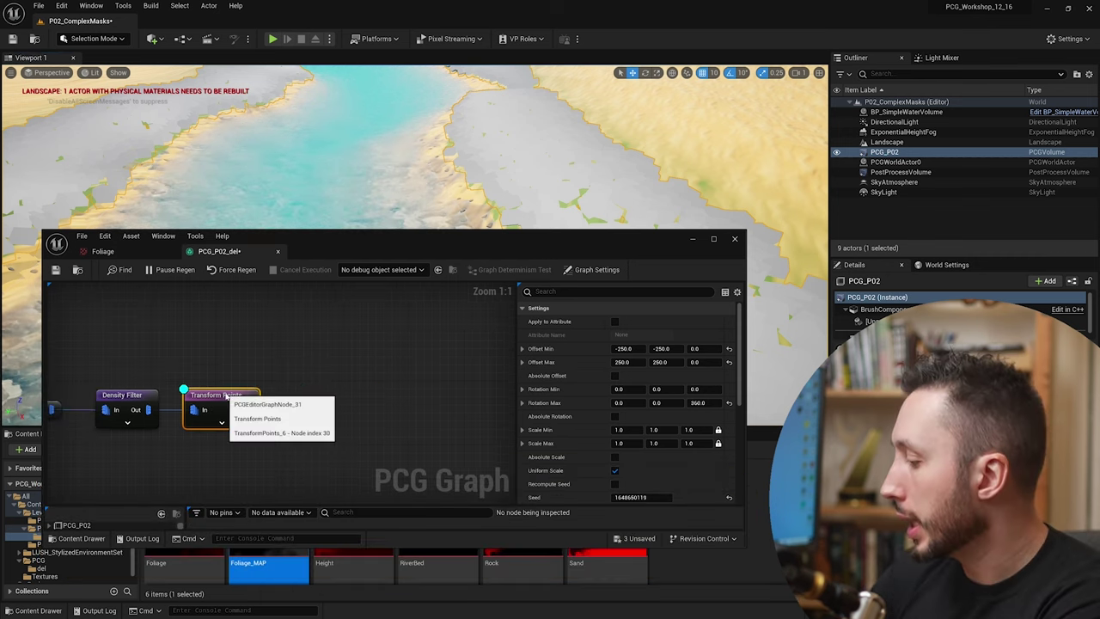
pyautogui.press('d')
pyautogui.doubleClick(225, 395)
pyautogui.click(301, 399)
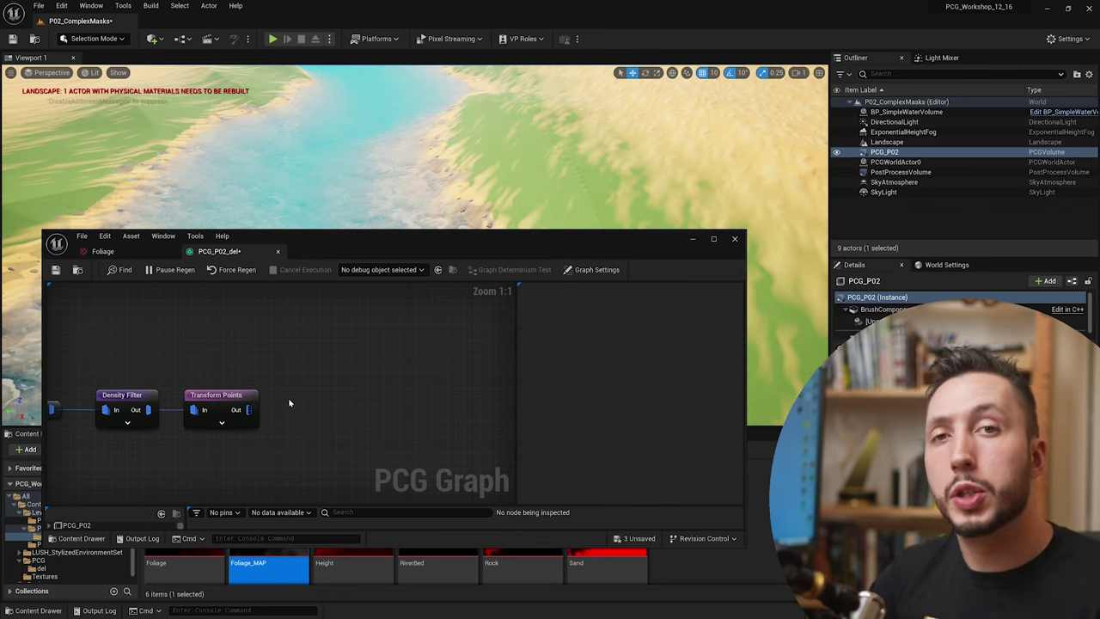
# Add an Execute Blueprint node to the graph and place it in line after Transform Points, connected to that node's output
pyautogui.rightClick(323, 400)
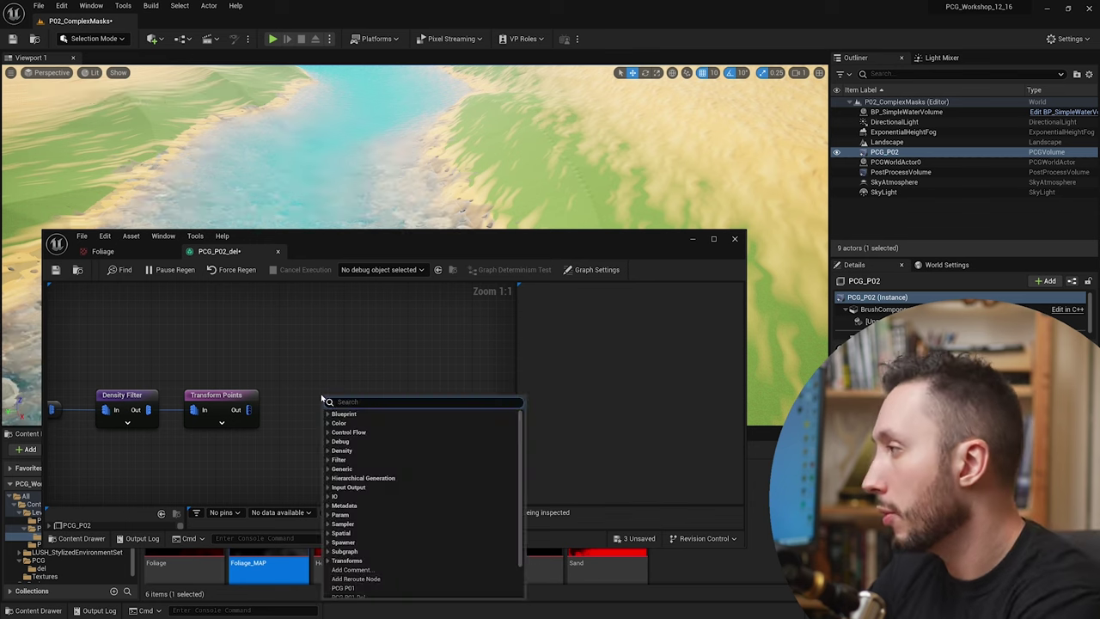
pyautogui.write('blue')
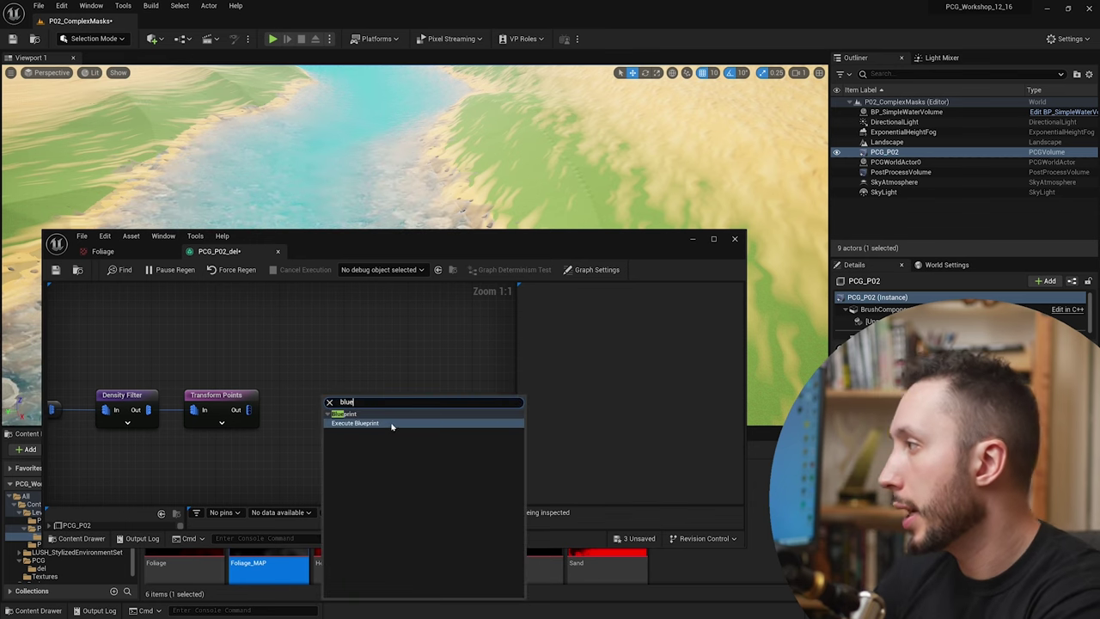
pyautogui.click(391, 424)
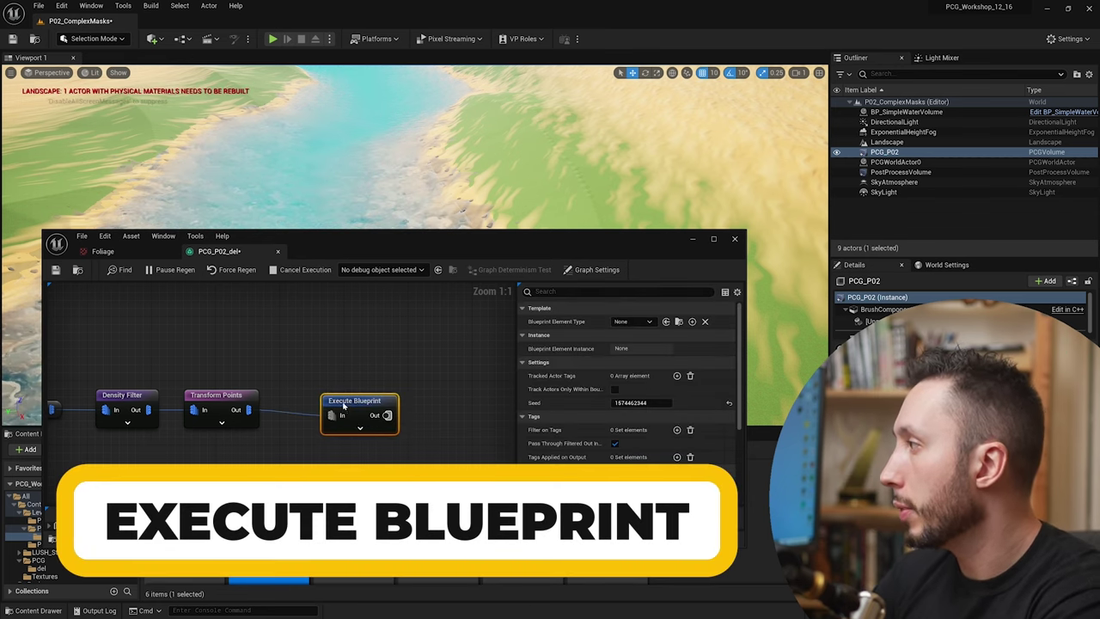
pyautogui.moveTo(343, 405); pyautogui.dragTo(310, 400)
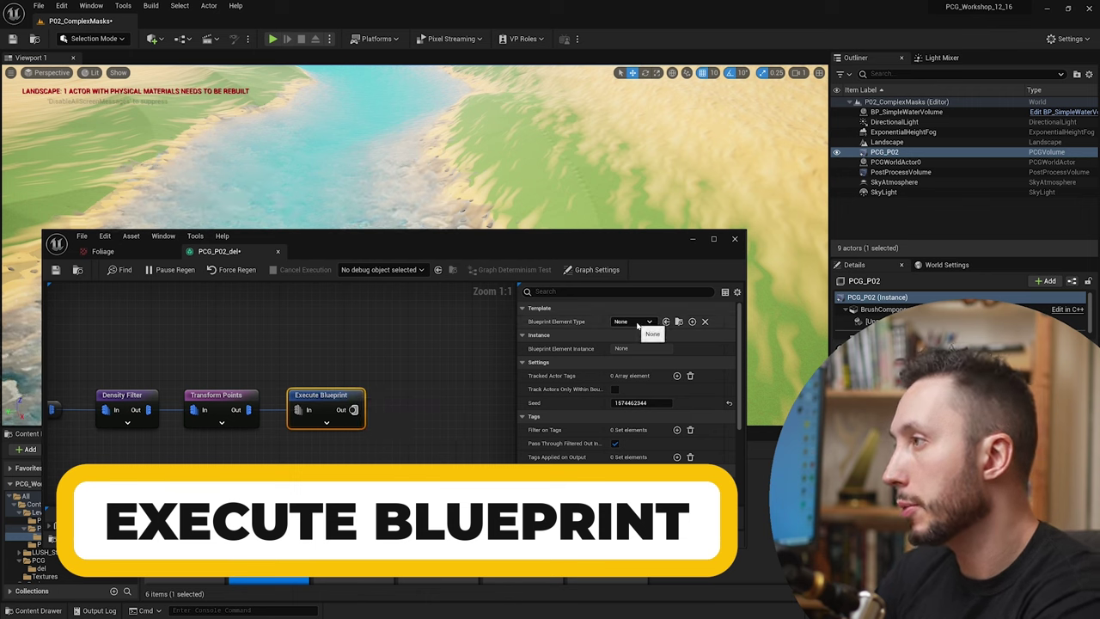
# Set the node's Blueprint Element Type to ScaleByDensity with Scale Max 1.0, and turn on its debugging to view the scaled points
pyautogui.click(636, 322)
pyautogui.click(642, 368)
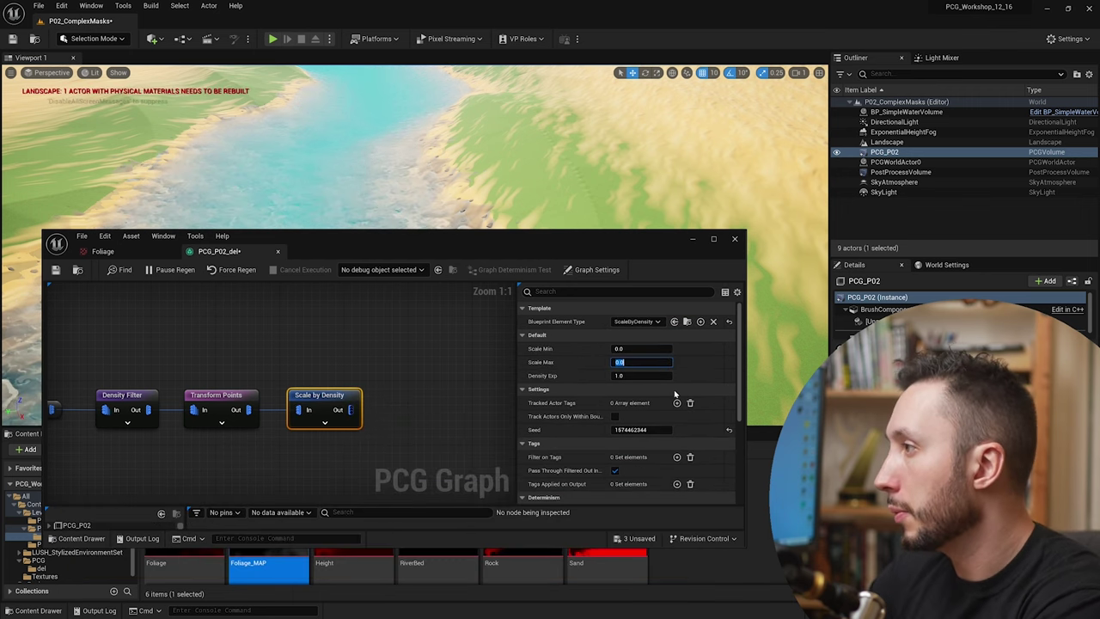
pyautogui.click(345, 397)
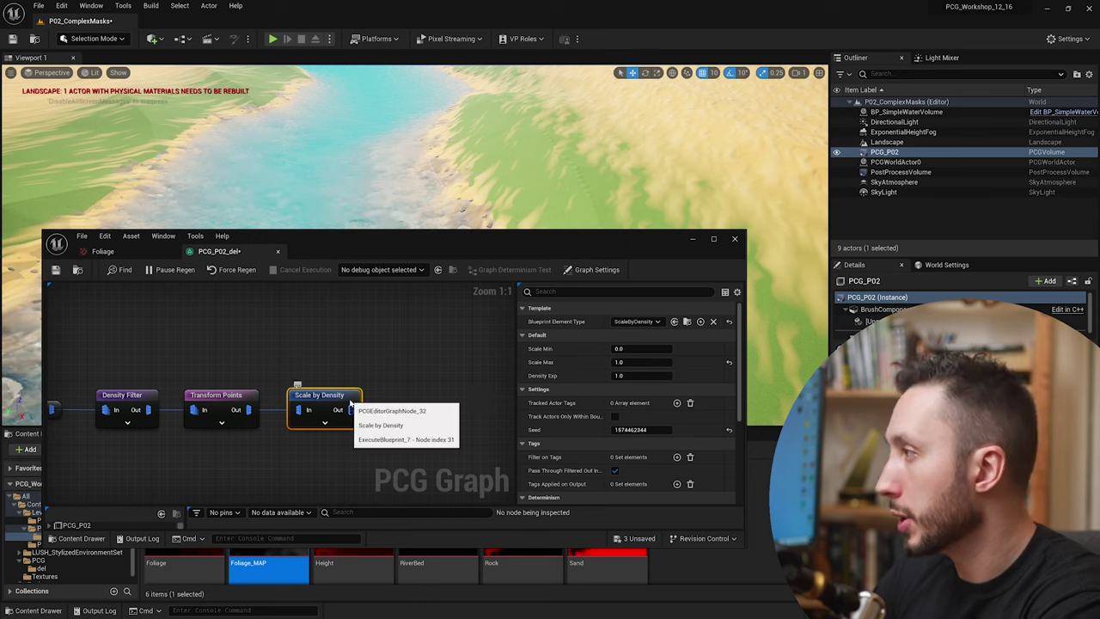
pyautogui.press('d')
pyautogui.moveTo(563, 249); pyautogui.dragTo(569, 372)
pyautogui.moveTo(550, 215); pyautogui.dragTo(429, 176, button='right')
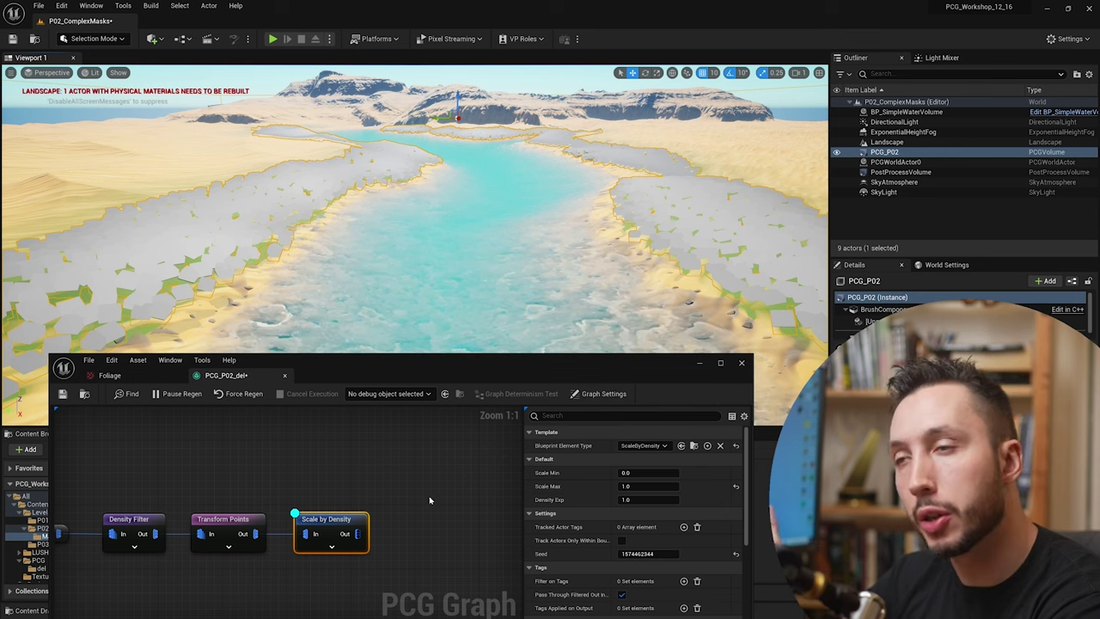
# Set the Scale by Density node's Density Exp to 2.0 and its Scale Max to 1.5
pyautogui.moveTo(637, 499); pyautogui.dragTo(670, 499)
pyautogui.click(637, 499)
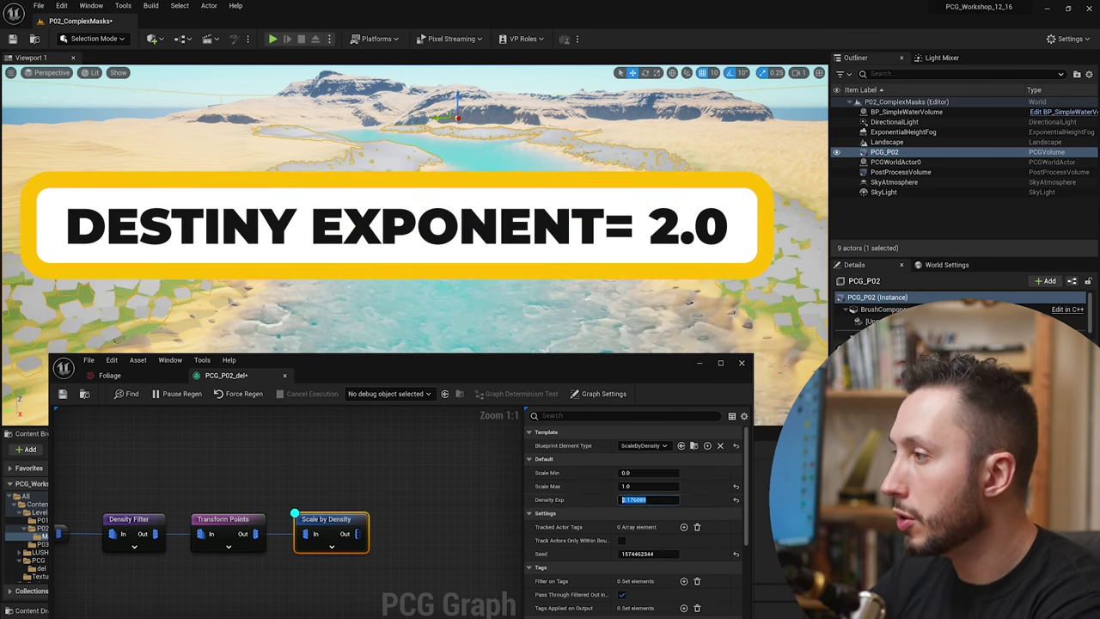
pyautogui.write('20')
pyautogui.press('Return')
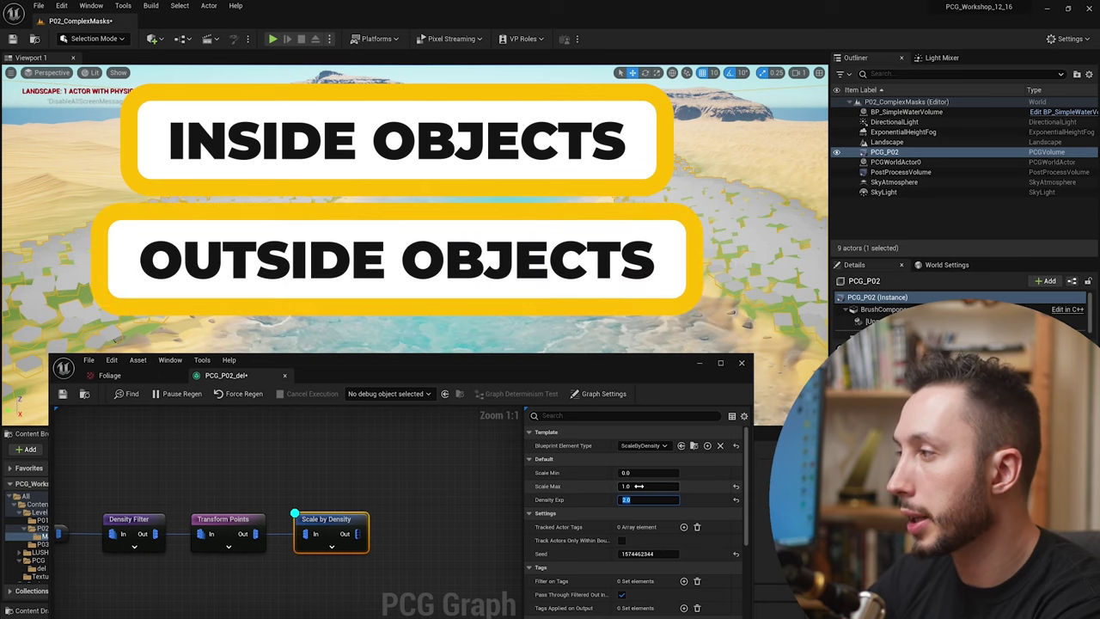
pyautogui.click(637, 487)
pyautogui.write('1')
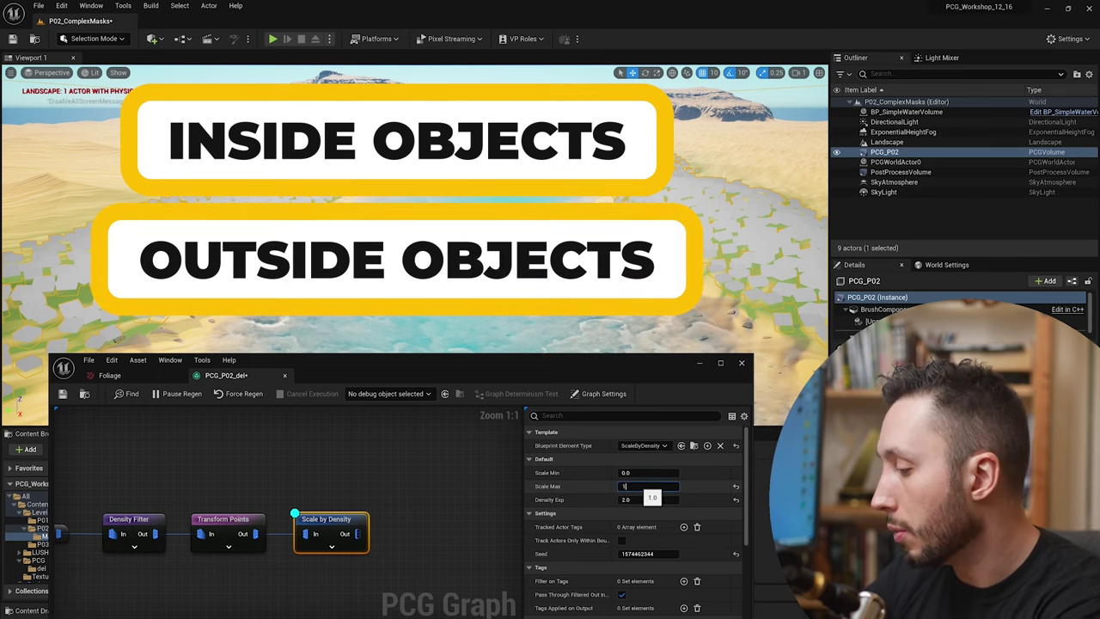
pyautogui.write('.5')
pyautogui.press('Return')
# Review the vegetation groups in the graph and turn off debugging for the Scale by Density node
pyautogui.moveTo(387, 495); pyautogui.dragTo(393, 431, button='right')
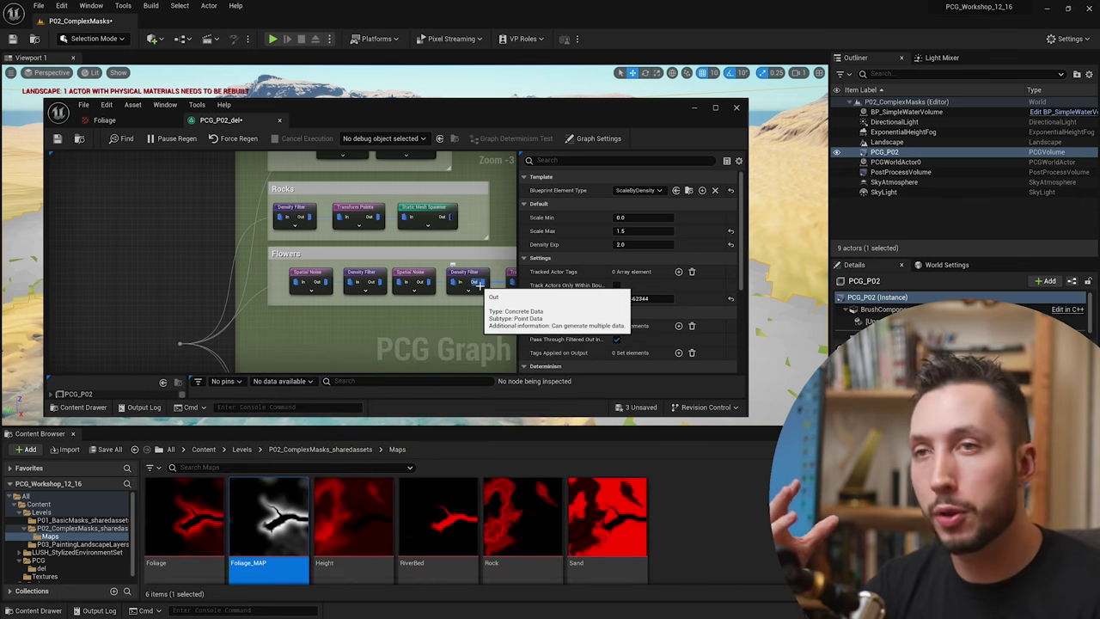
pyautogui.click(694, 107)
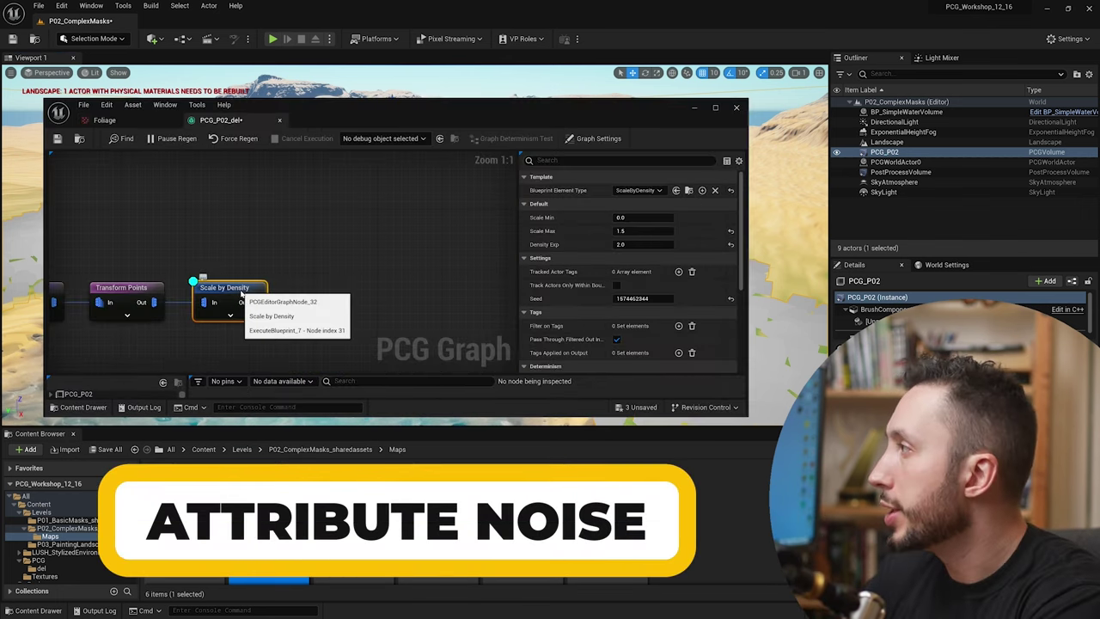
pyautogui.doubleClick(232, 289)
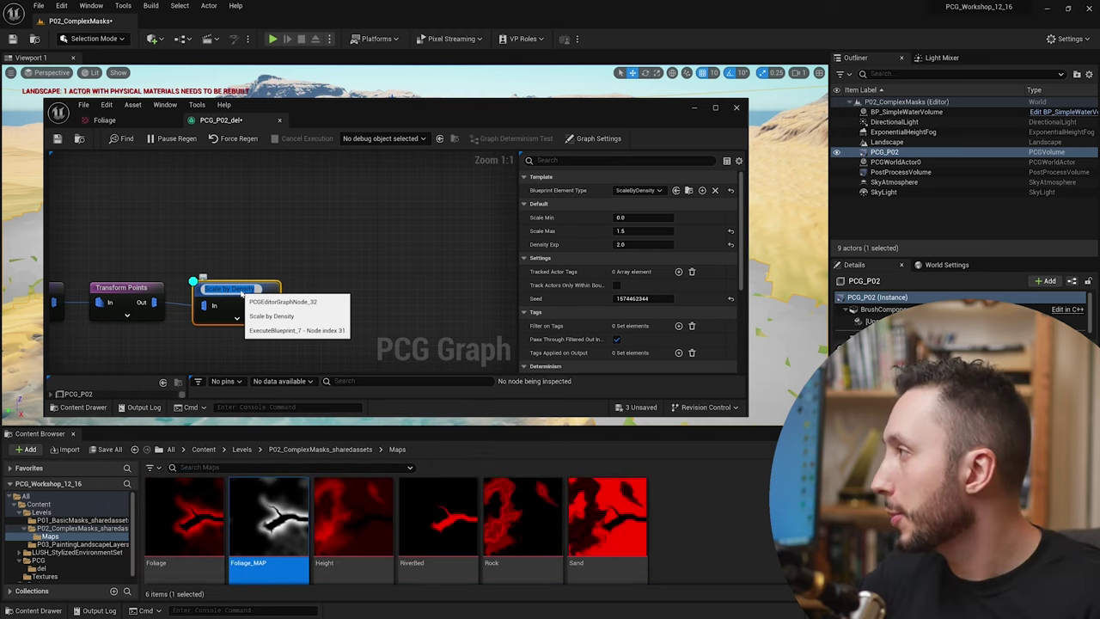
pyautogui.press('Return')
# Add an Attribute Noise node and connect the Scale by Density output to its input
pyautogui.rightClick(294, 295)
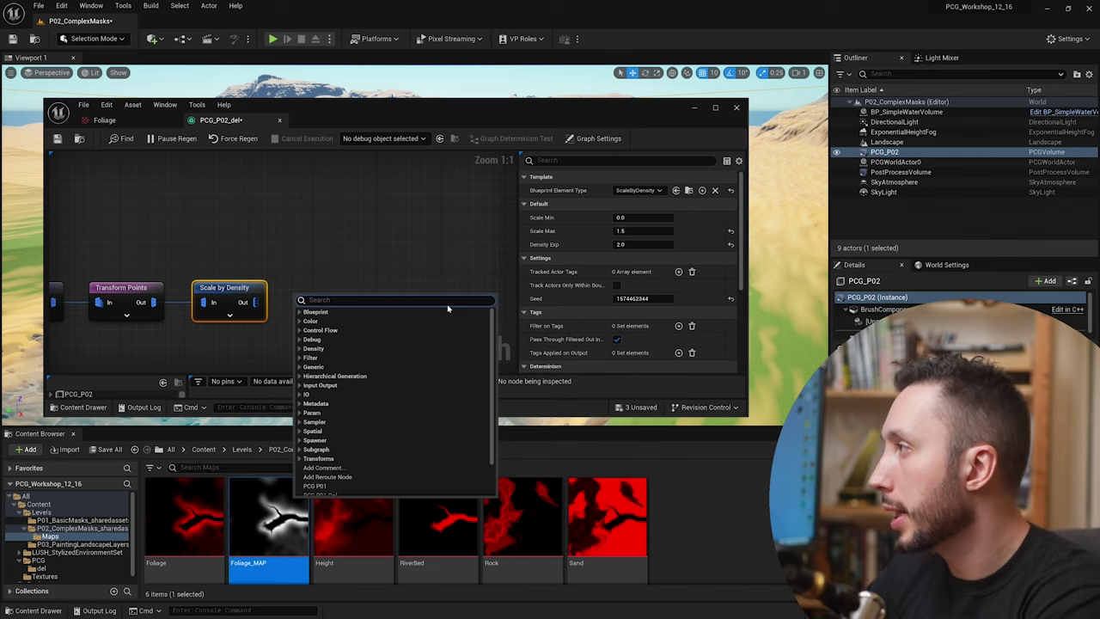
pyautogui.write('noise')
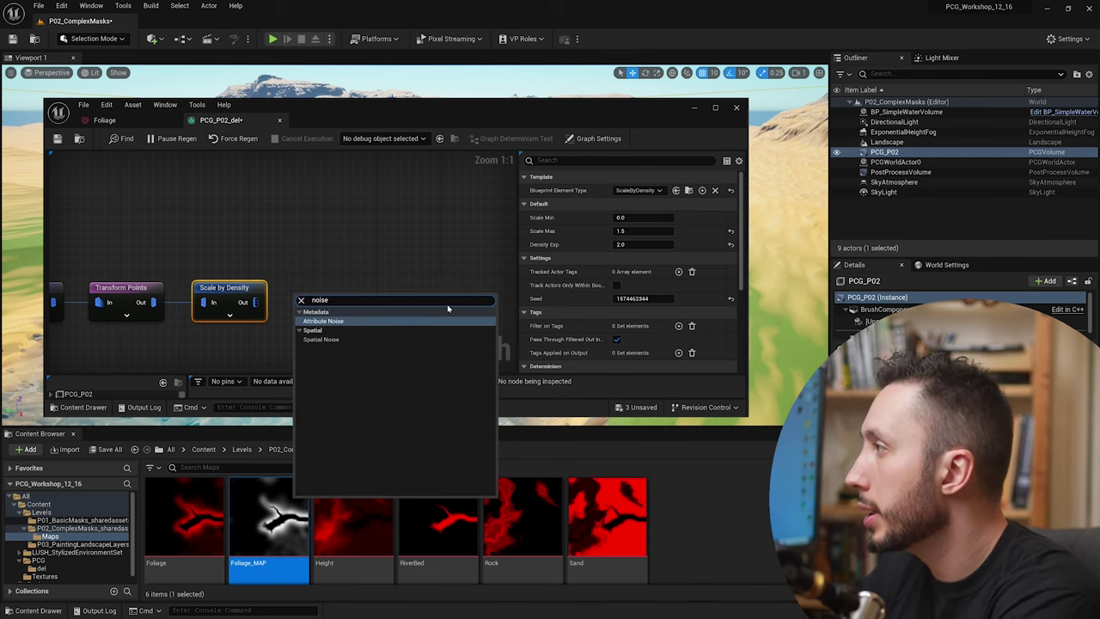
pyautogui.click(323, 320)
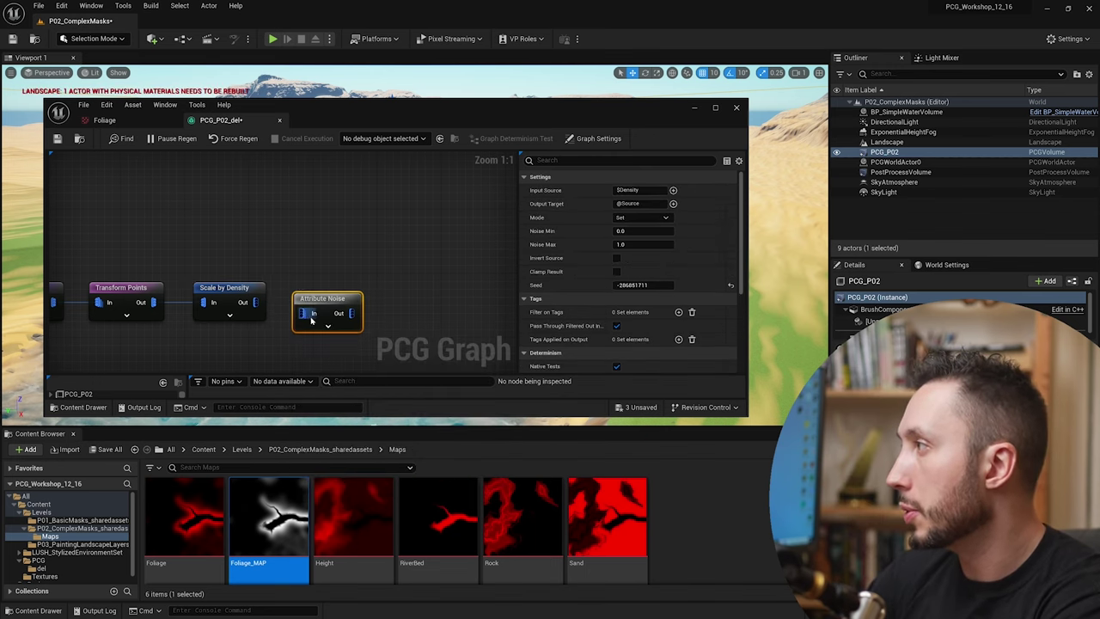
pyautogui.moveTo(255, 301); pyautogui.dragTo(266, 314)
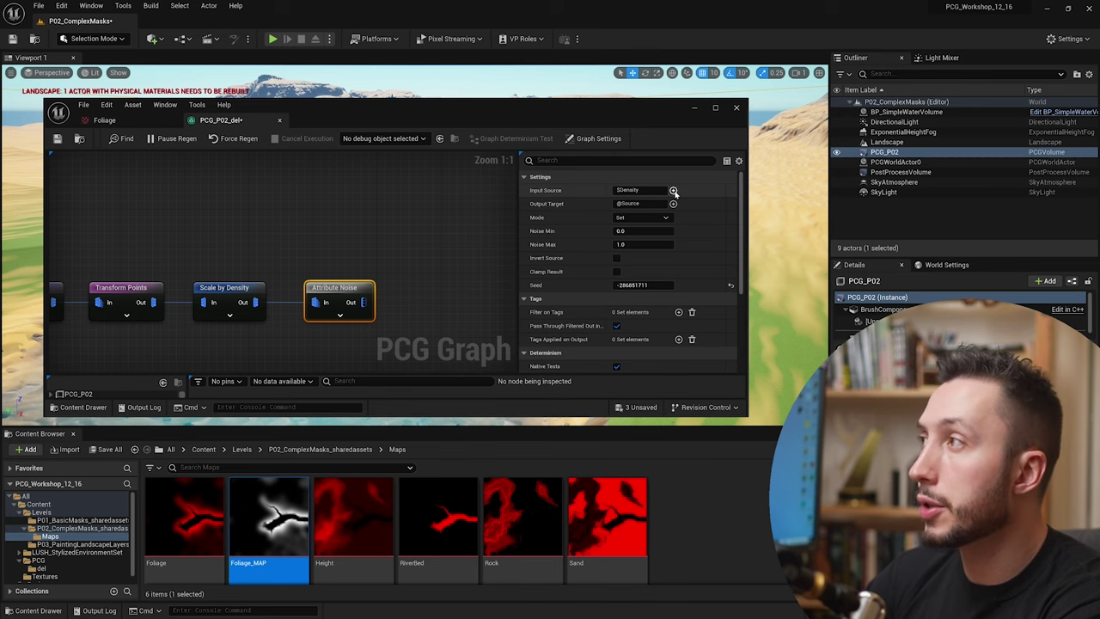
# Turn on debugging for the Attribute Noise node and inspect its density-randomized points along the riverbanks
pyautogui.click(328, 285)
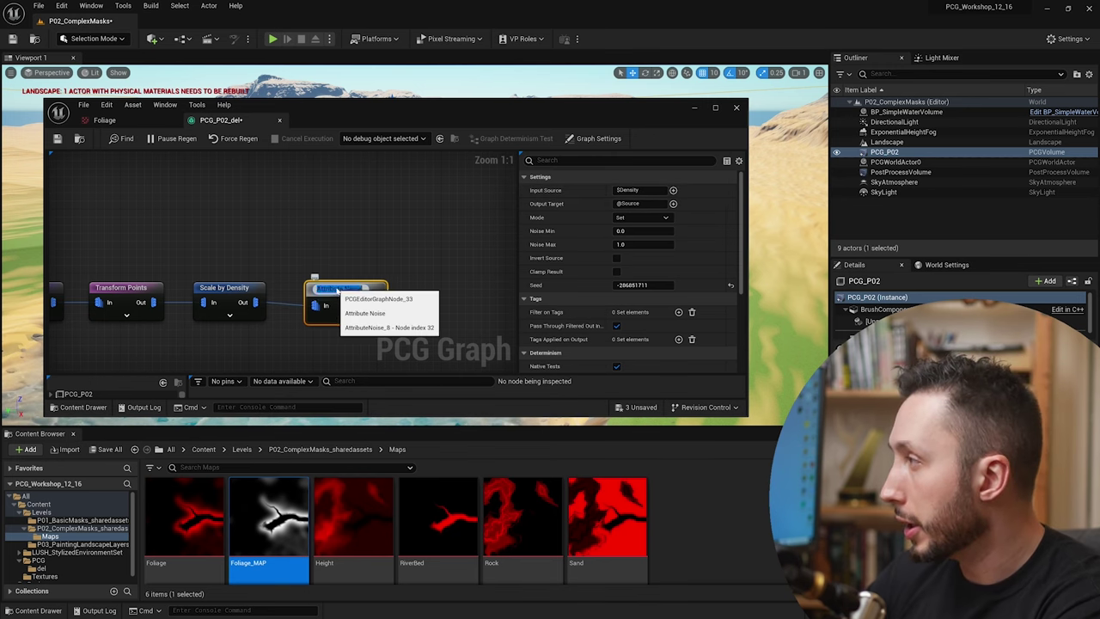
pyautogui.write('d')
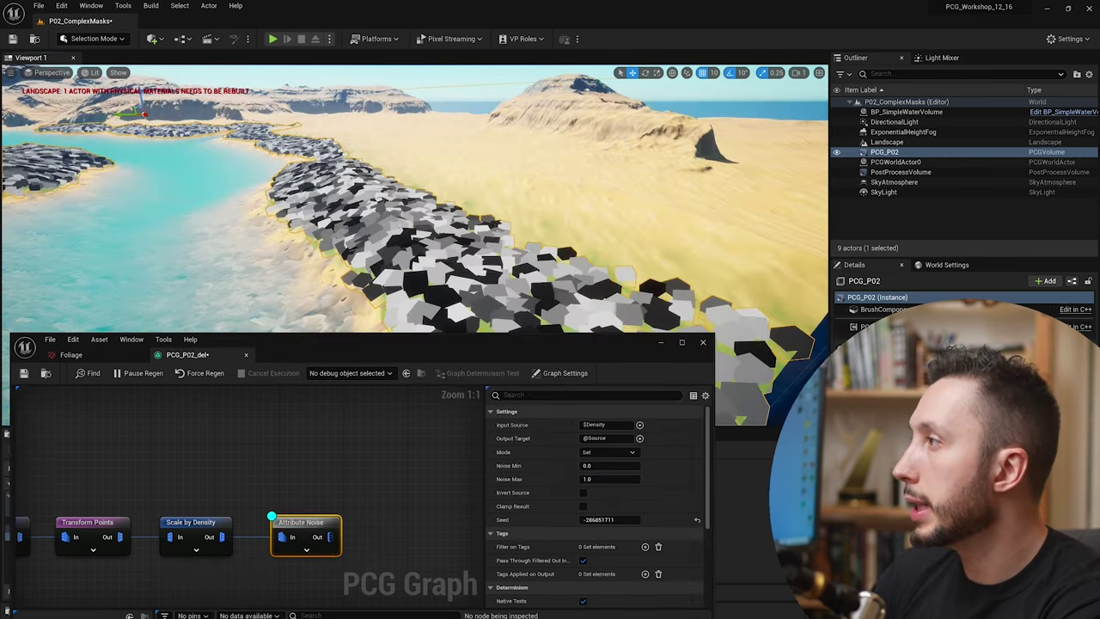
pyautogui.moveTo(415, 245)
pyautogui.mouseDown(button='right')
pyautogui.moveTo(327, 254)
pyautogui.moveTo(396, 241)
pyautogui.moveTo(335, 240)
pyautogui.moveTo(404, 245)
pyautogui.mouseUp(button='right')
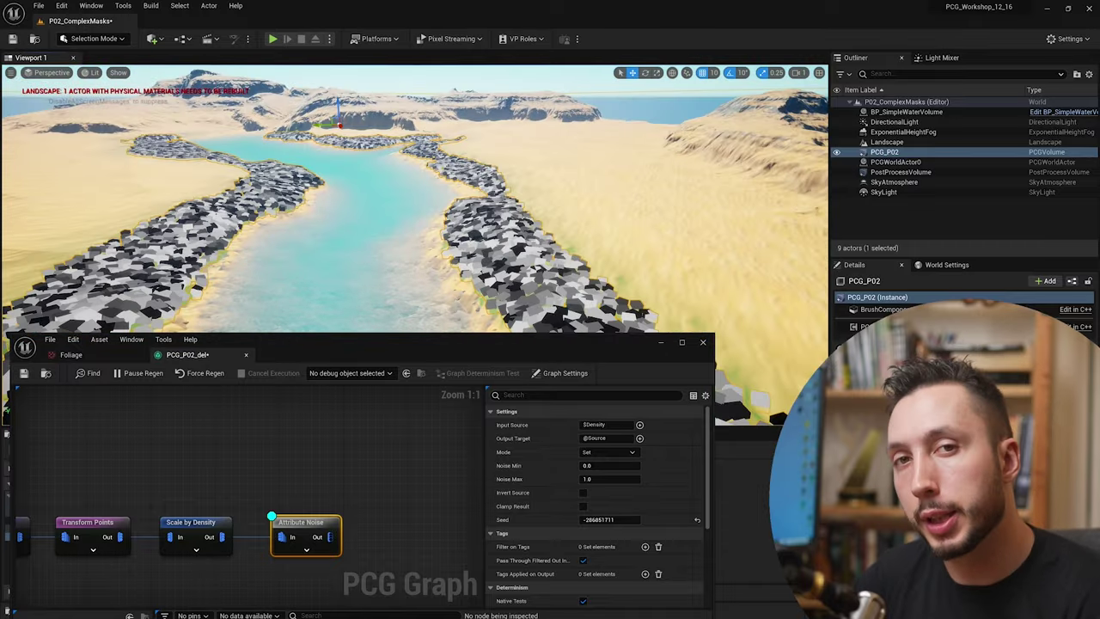
# Turn off Attribute Noise debugging and connect its output to the reroute node that feeds the vegetation groups
pyautogui.scroll(-2, 412, 517)
pyautogui.moveTo(413, 518); pyautogui.dragTo(222, 464, button='right')
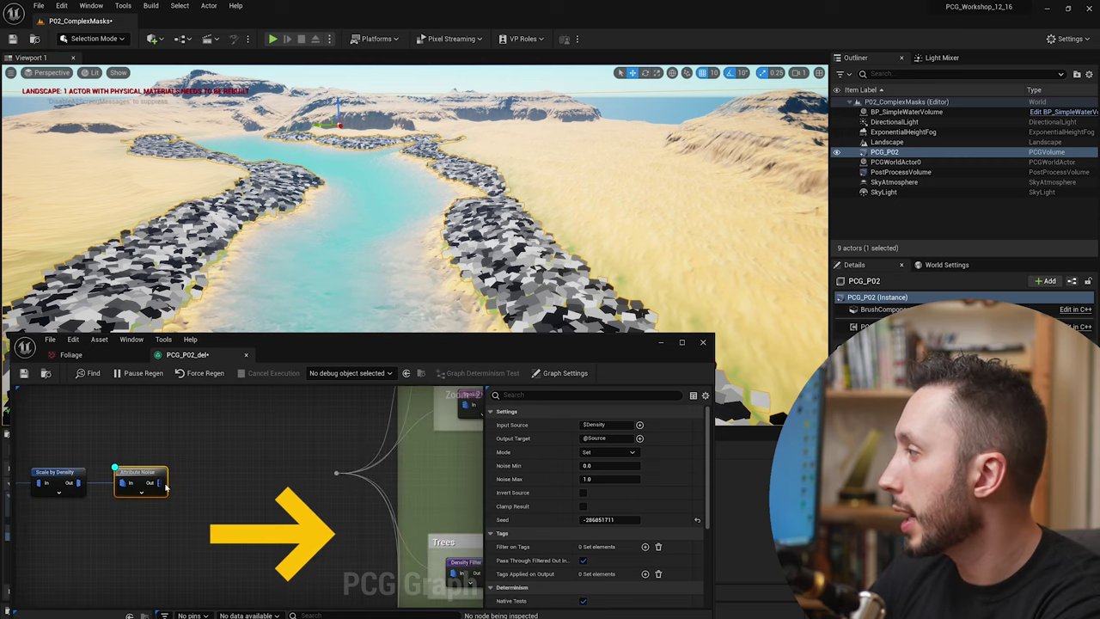
pyautogui.moveTo(159, 483); pyautogui.dragTo(336, 473)
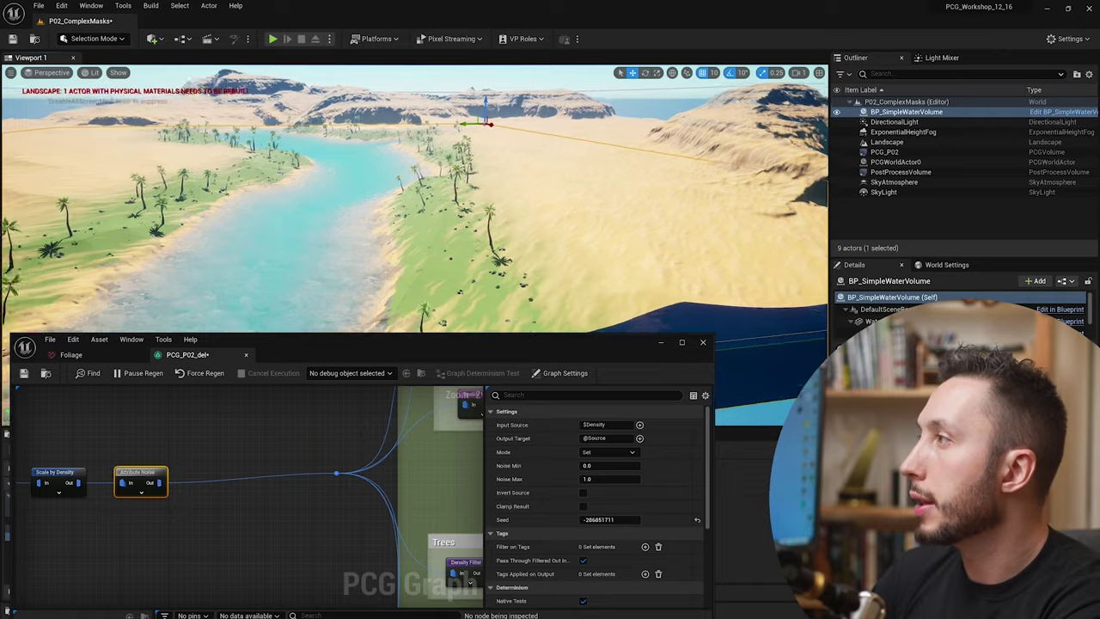
pyautogui.press('w')
pyautogui.moveTo(529, 258); pyautogui.dragTo(530, 278, button='right')
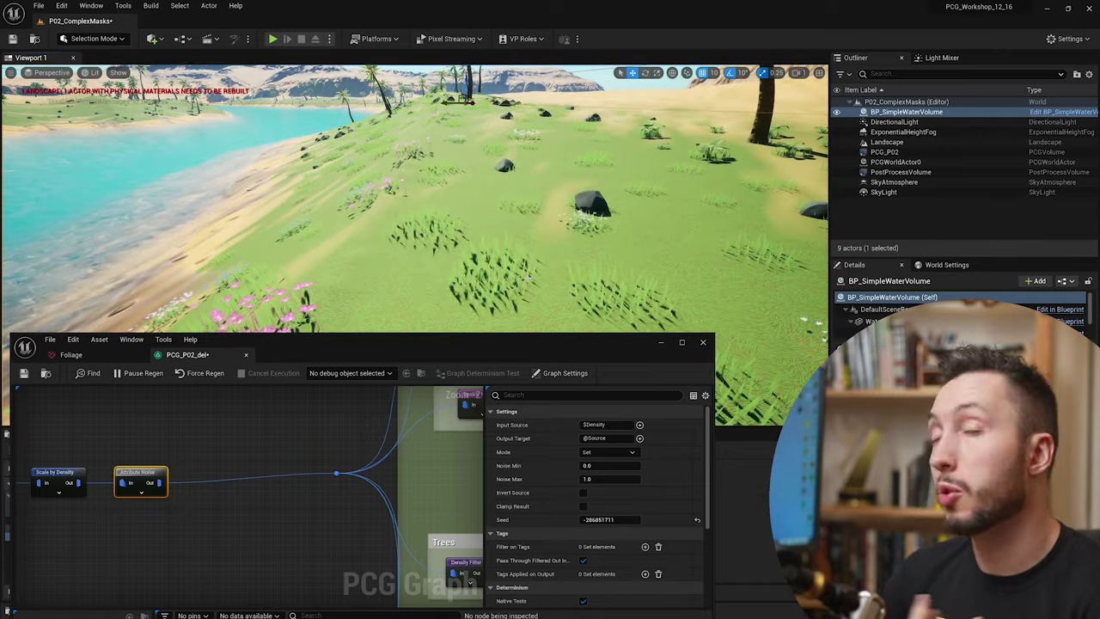
# Set the Get Texture Data node's Texel Size to 300 and view the regenerated vegetation in the level
pyautogui.moveTo(420, 356); pyautogui.dragTo(524, 296)
pyautogui.moveTo(356, 438); pyautogui.dragTo(533, 427, button='right')
pyautogui.scroll(-3, 410, 461)
pyautogui.moveTo(375, 484); pyautogui.dragTo(513, 482, button='right')
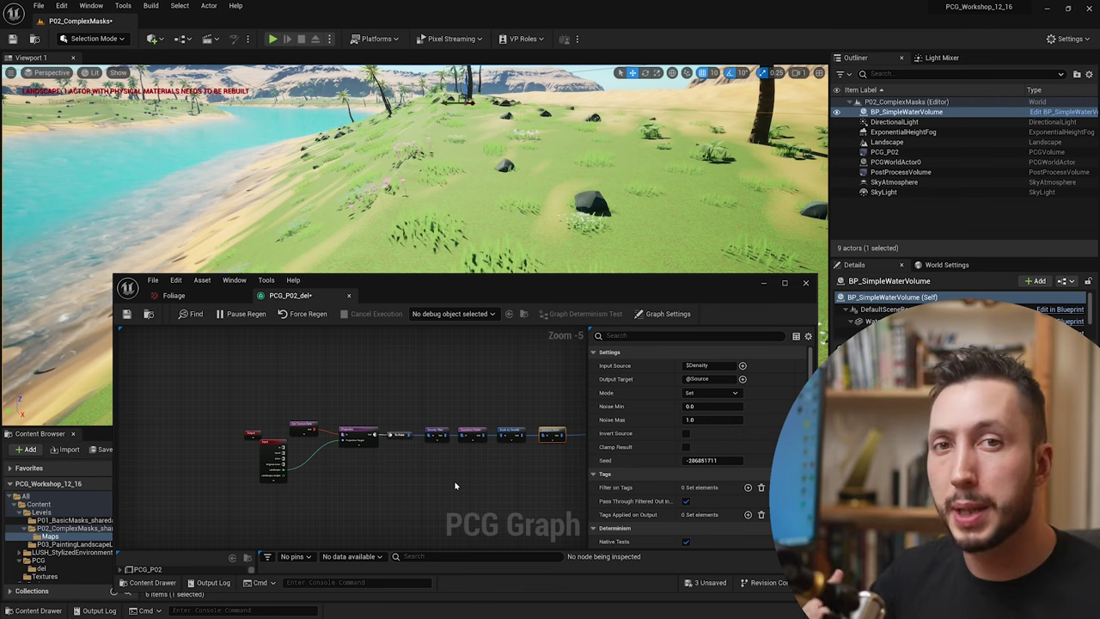
pyautogui.scroll(4, 232, 425)
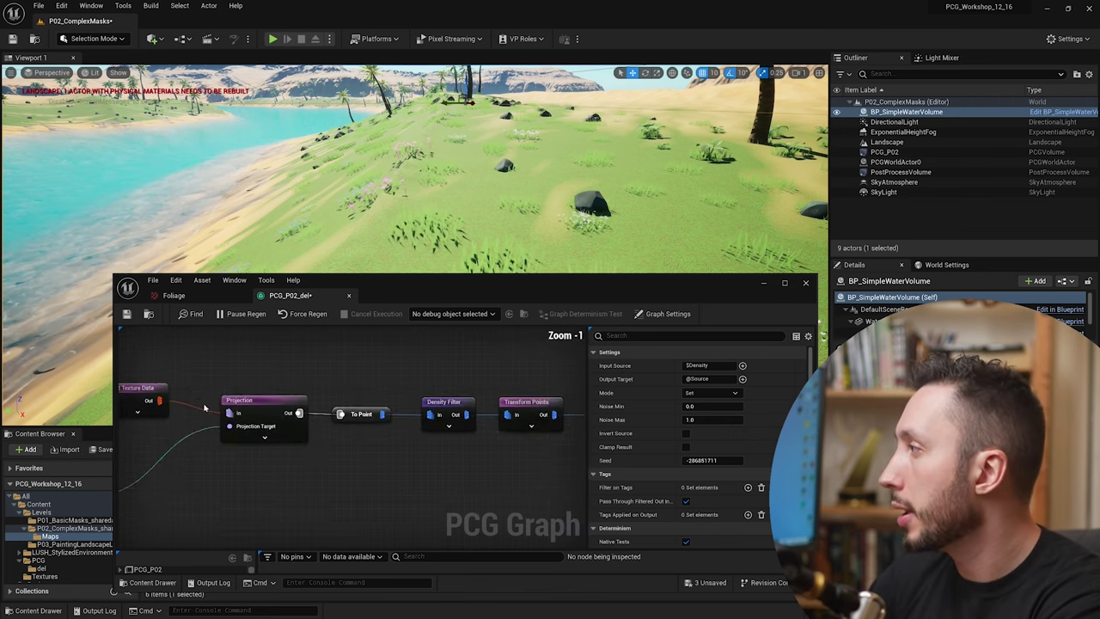
pyautogui.click(203, 401)
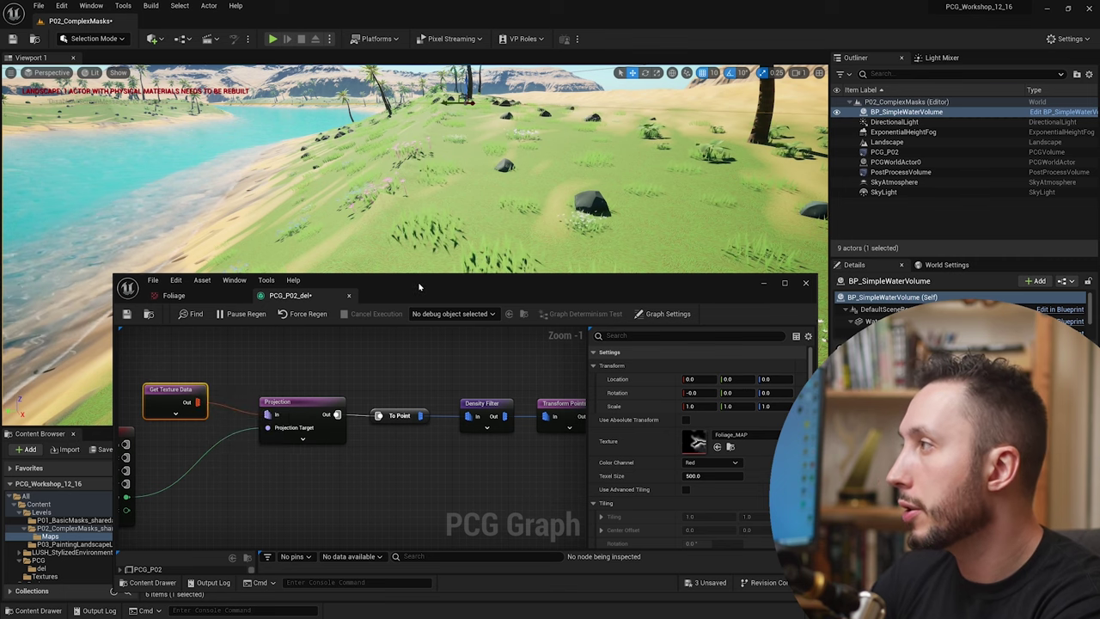
pyautogui.moveTo(420, 287); pyautogui.dragTo(275, 250)
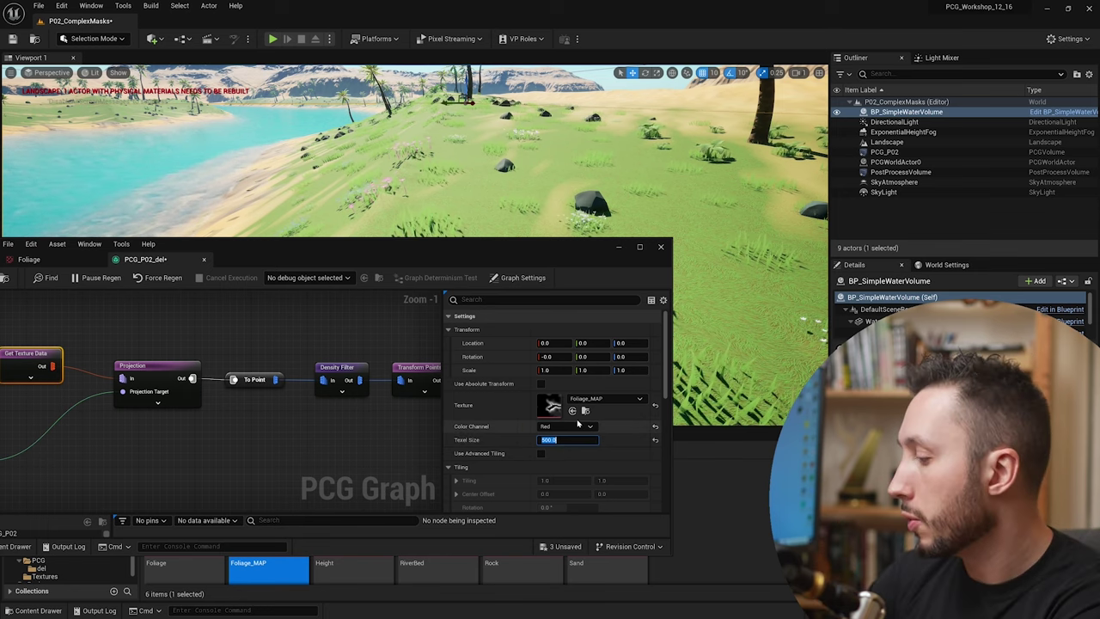
pyautogui.write('00')
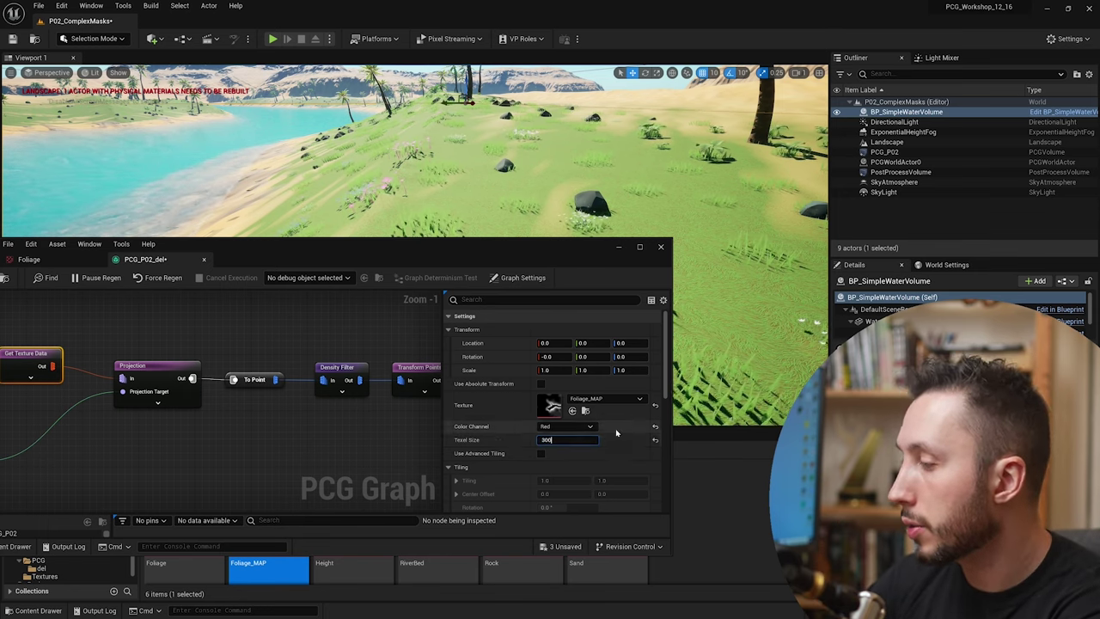
pyautogui.press('Return')
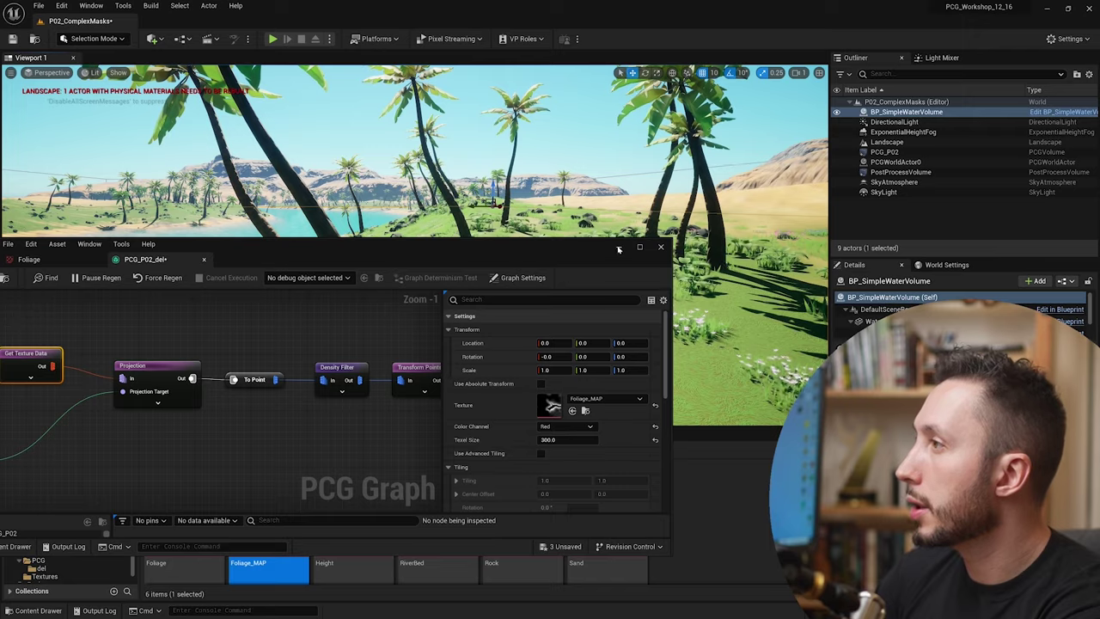
pyautogui.click(619, 246)
pyautogui.moveTo(619, 249)
pyautogui.mouseDown(button='right')
pyautogui.moveTo(550, 248)
pyautogui.moveTo(602, 248)
pyautogui.mouseUp(button='right')
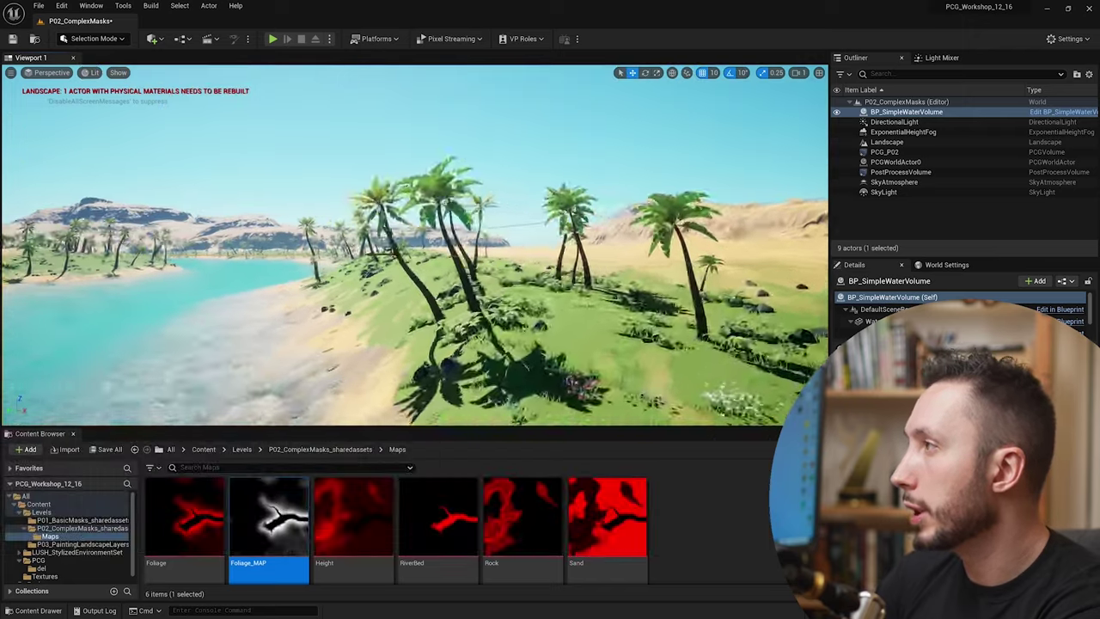
# Set the Get Texture Data node's Texel Size to 100 and inspect the vegetation along both riverbanks
pyautogui.click(563, 439)
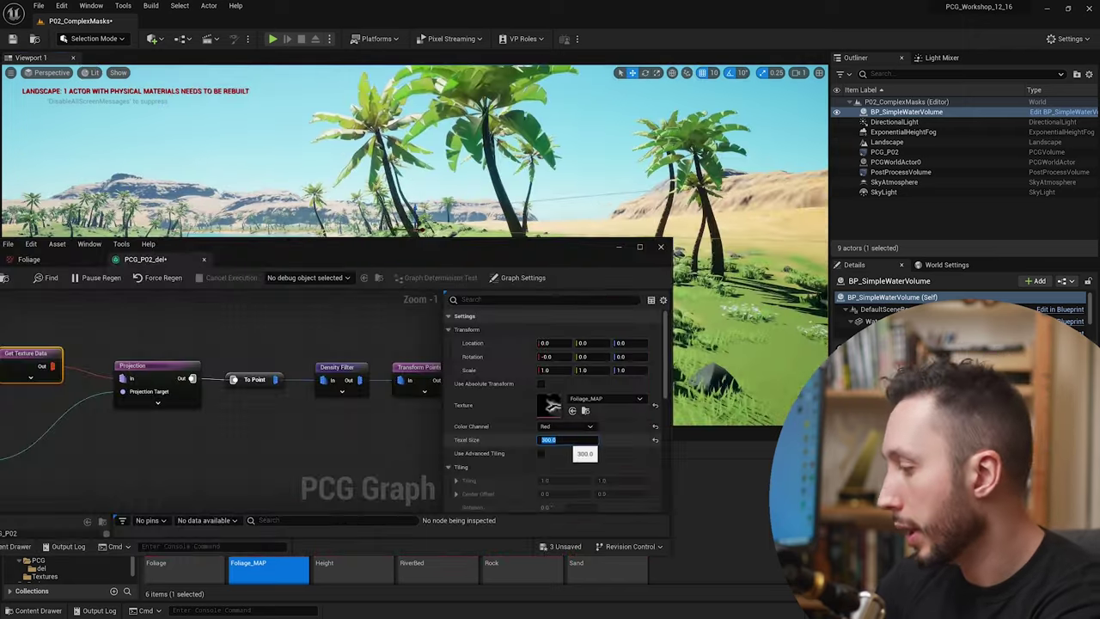
pyautogui.write('100')
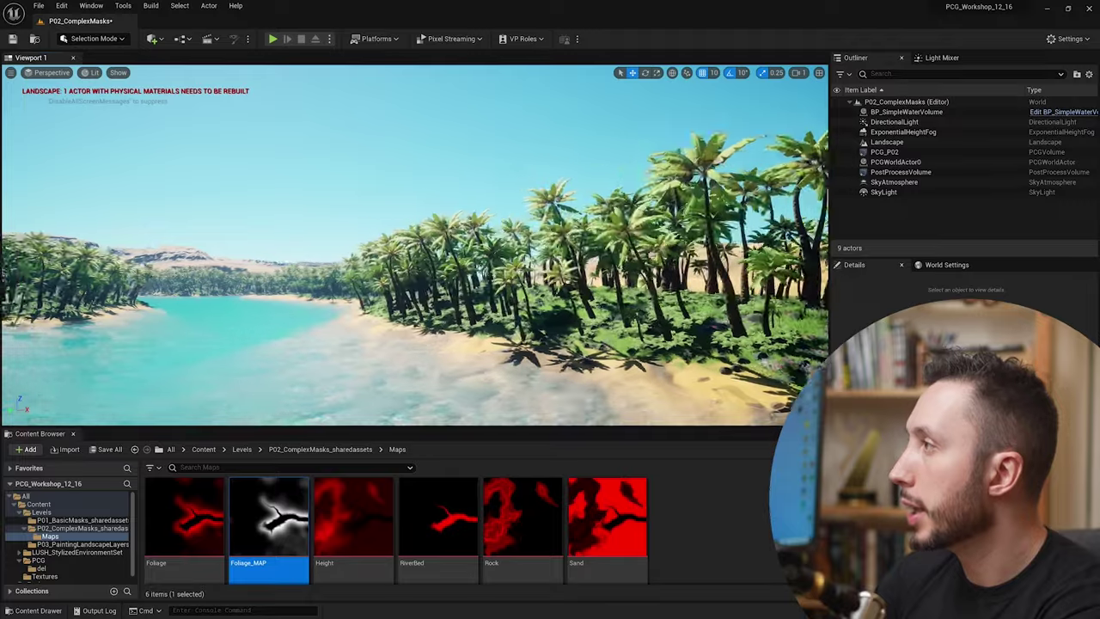
pyautogui.moveTo(413, 245); pyautogui.dragTo(370, 223, button='right')
pyautogui.moveTo(415, 245); pyautogui.dragTo(357, 245, button='right')
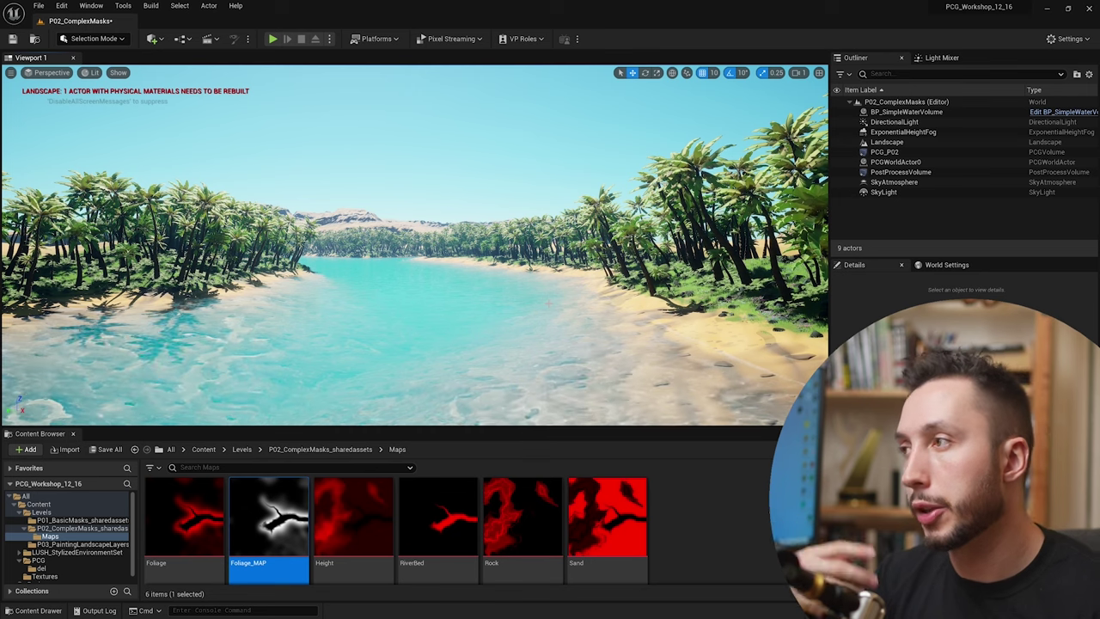
pyautogui.press('1')
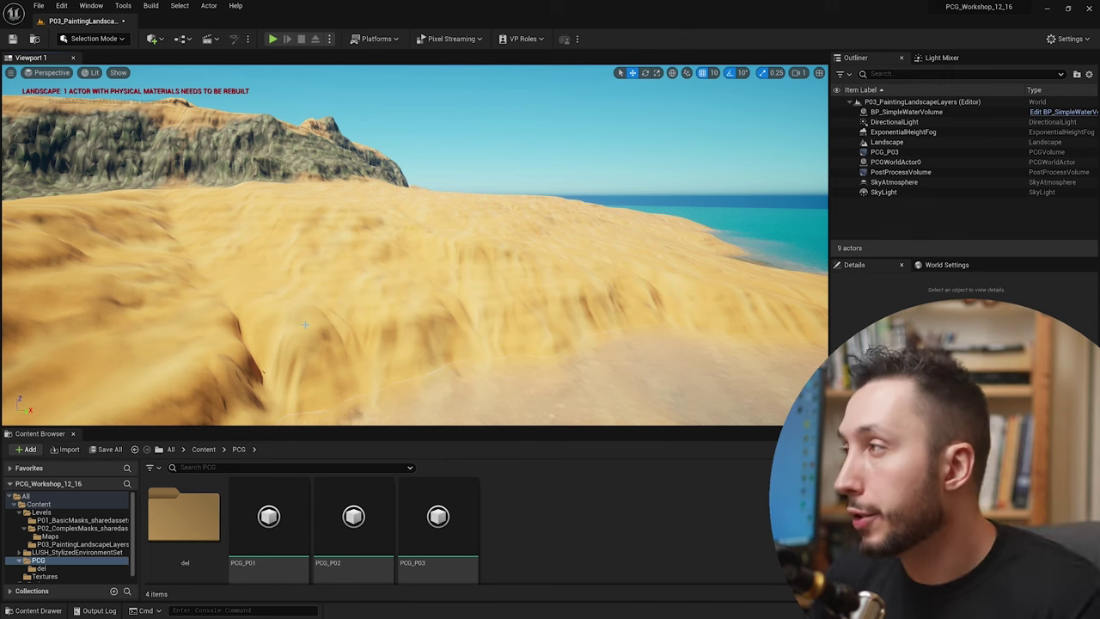
pyautogui.moveTo(305, 324); pyautogui.dragTo(283, 223, button='right')
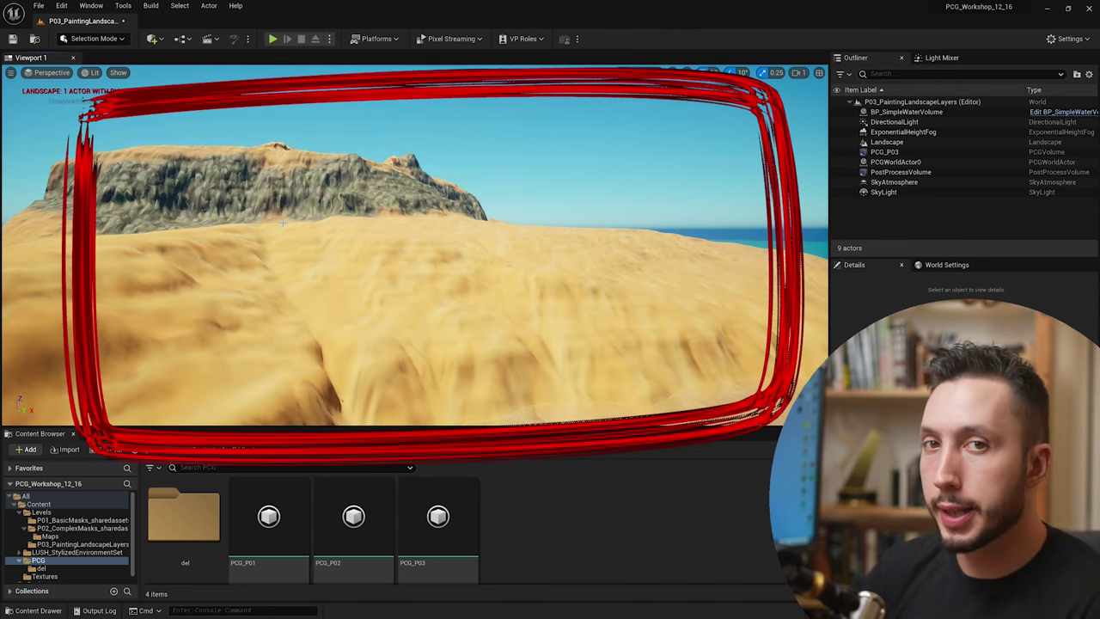
# Switch to Landscape mode and paint an elongated GrassOnly patch onto the sandy slope
pyautogui.click(94, 38)
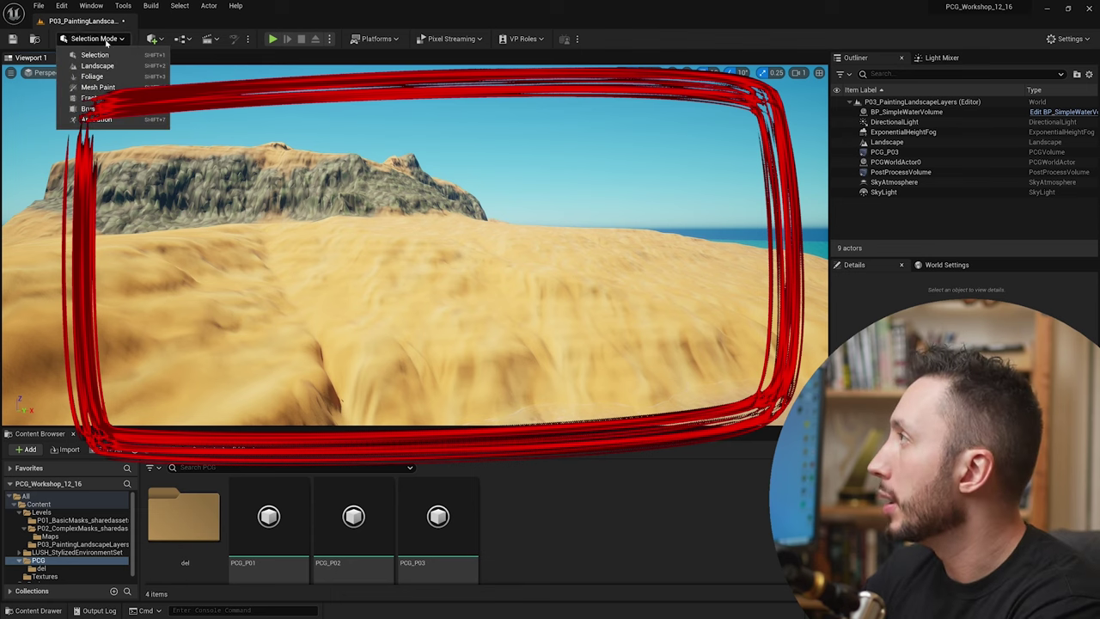
pyautogui.click(97, 66)
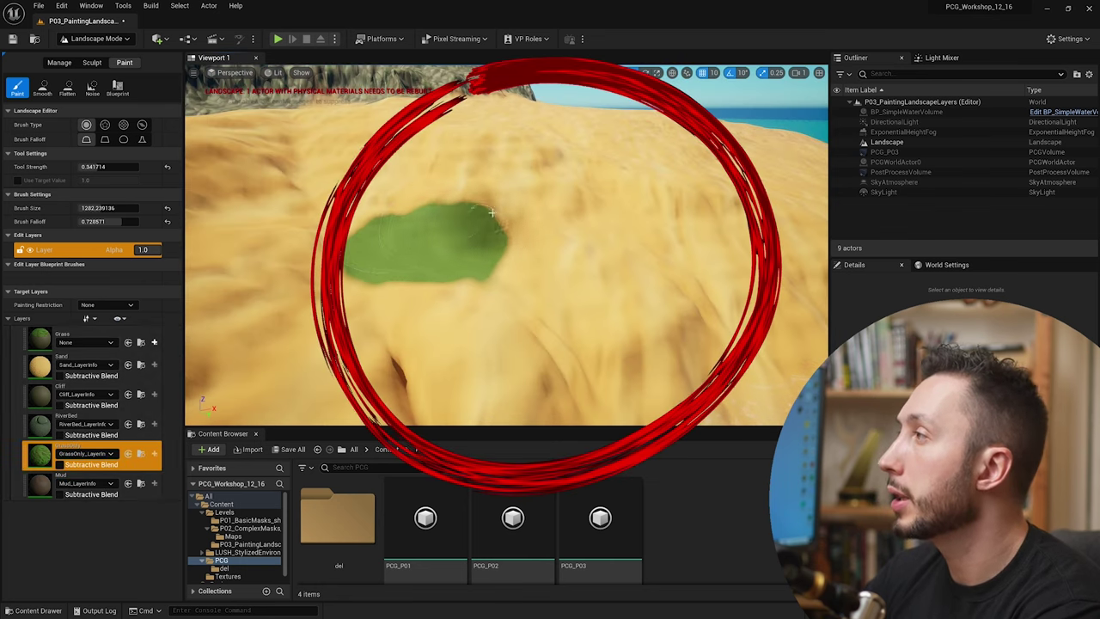
pyautogui.moveTo(492, 211)
pyautogui.mouseDown()
pyautogui.moveTo(440, 191)
pyautogui.moveTo(401, 226)
pyautogui.mouseUp()
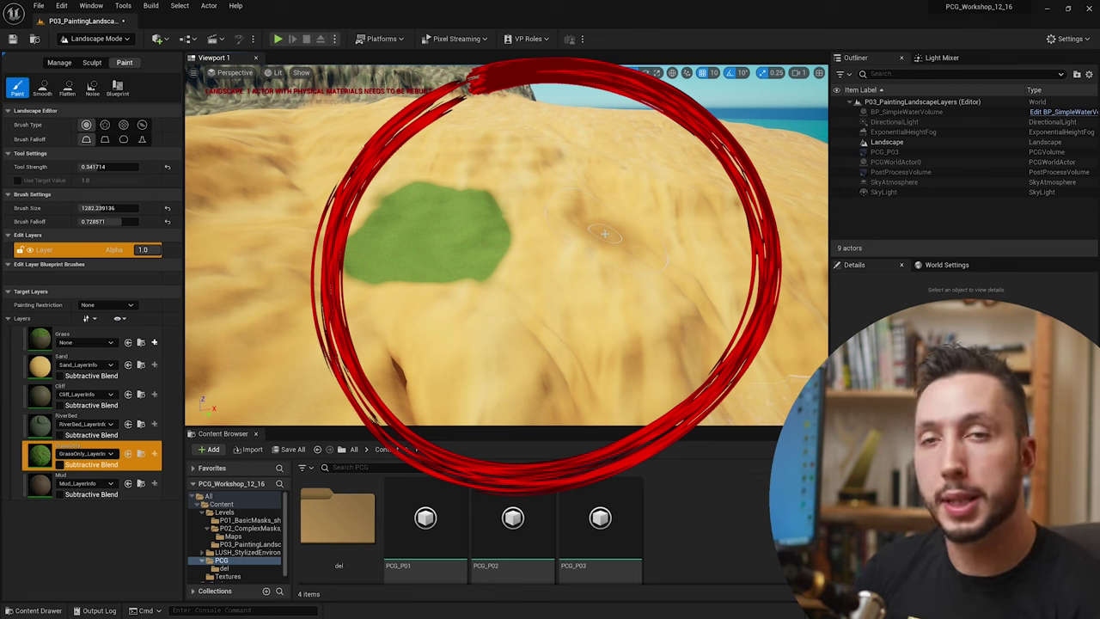
pyautogui.moveTo(315, 240)
pyautogui.mouseDown()
pyautogui.moveTo(292, 235)
pyautogui.moveTo(477, 246)
pyautogui.moveTo(537, 240)
pyautogui.moveTo(550, 225)
pyautogui.mouseUp()
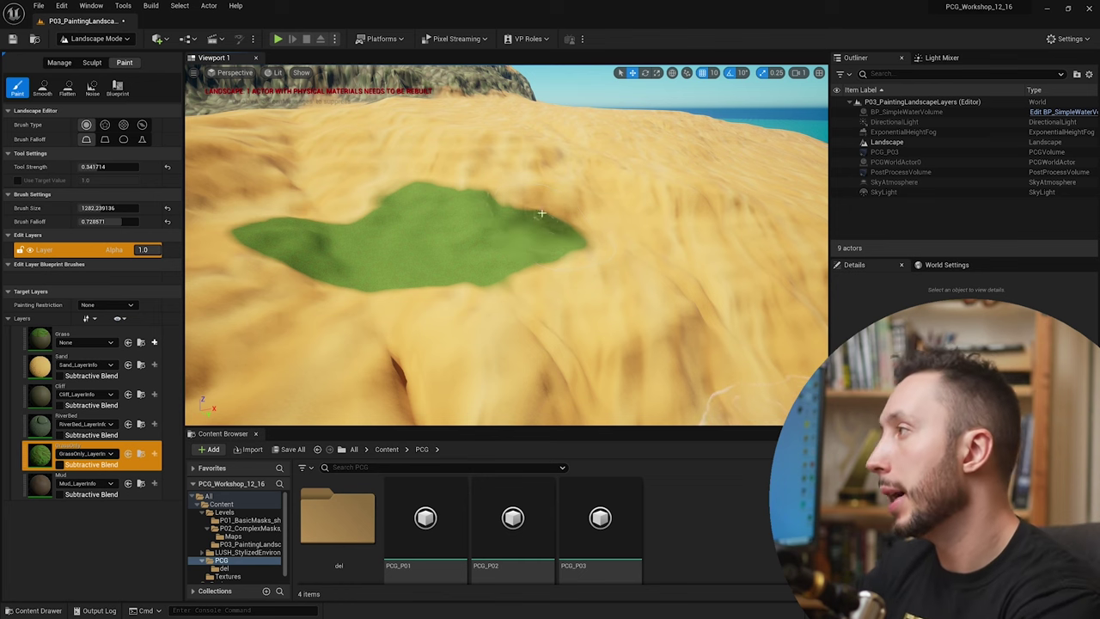
# Open the PCG_P03 graph and add a Surface Sampler fed by the Input node's Landscape output
pyautogui.doubleClick(600, 533)
pyautogui.moveTo(340, 279); pyautogui.dragTo(206, 381, button='right')
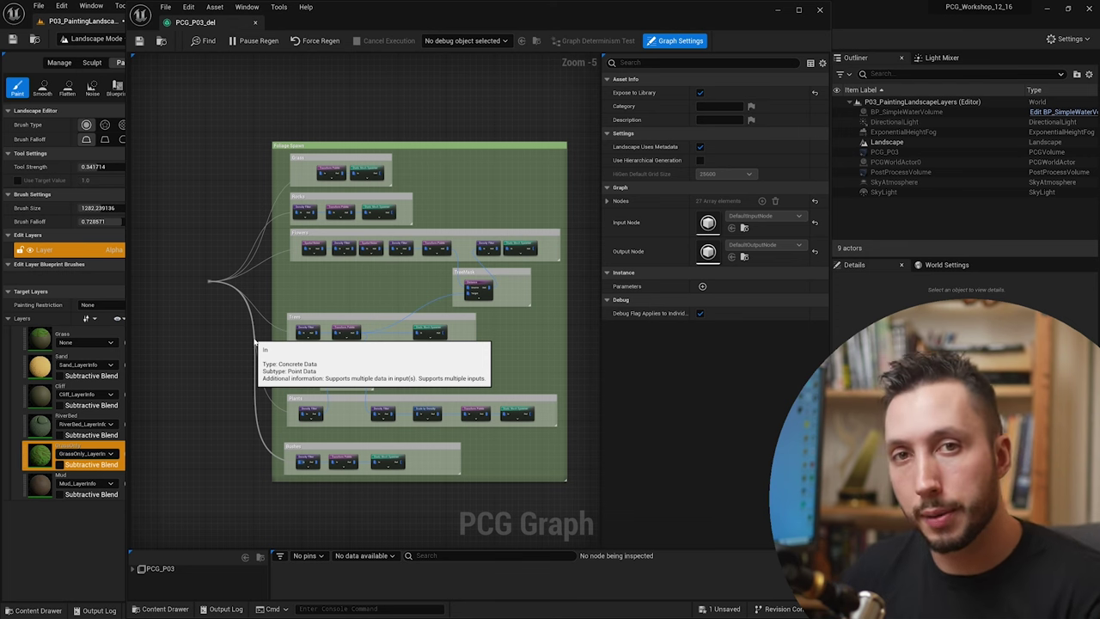
pyautogui.moveTo(189, 344); pyautogui.dragTo(551, 367, button='right')
pyautogui.scroll(4, 334, 287)
pyautogui.moveTo(271, 275); pyautogui.dragTo(424, 265, button='right')
pyautogui.moveTo(353, 307); pyautogui.dragTo(366, 306)
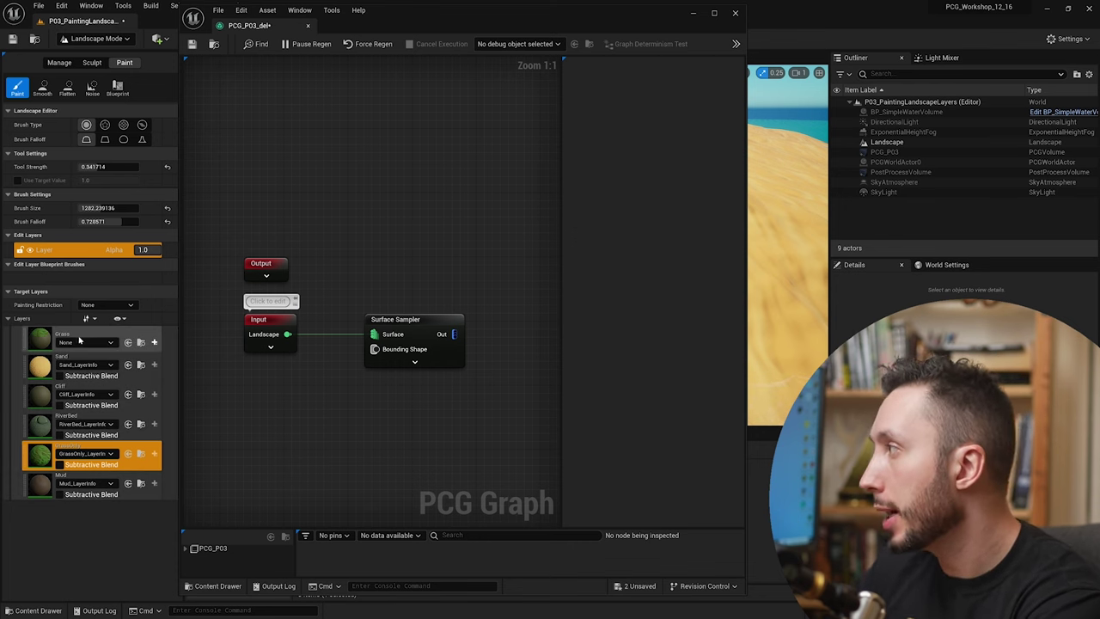
# Inspect the Surface Sampler with the PCG_P03 component as debug object and examine the landscape layer attributes of its points
pyautogui.click(90, 453)
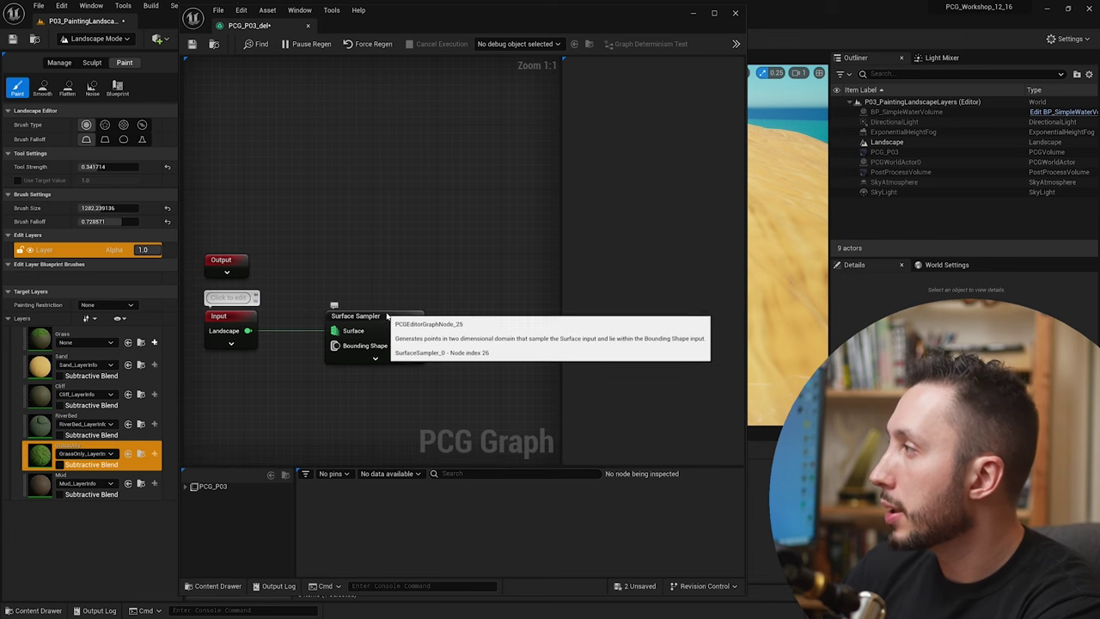
pyautogui.click(378, 354)
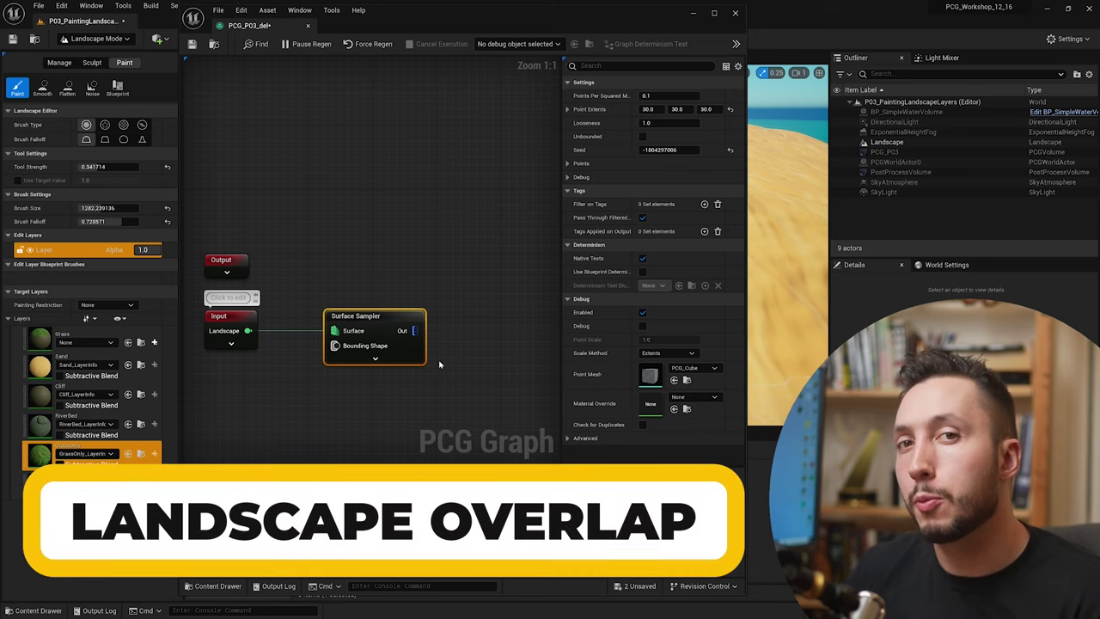
pyautogui.rightClick(397, 322)
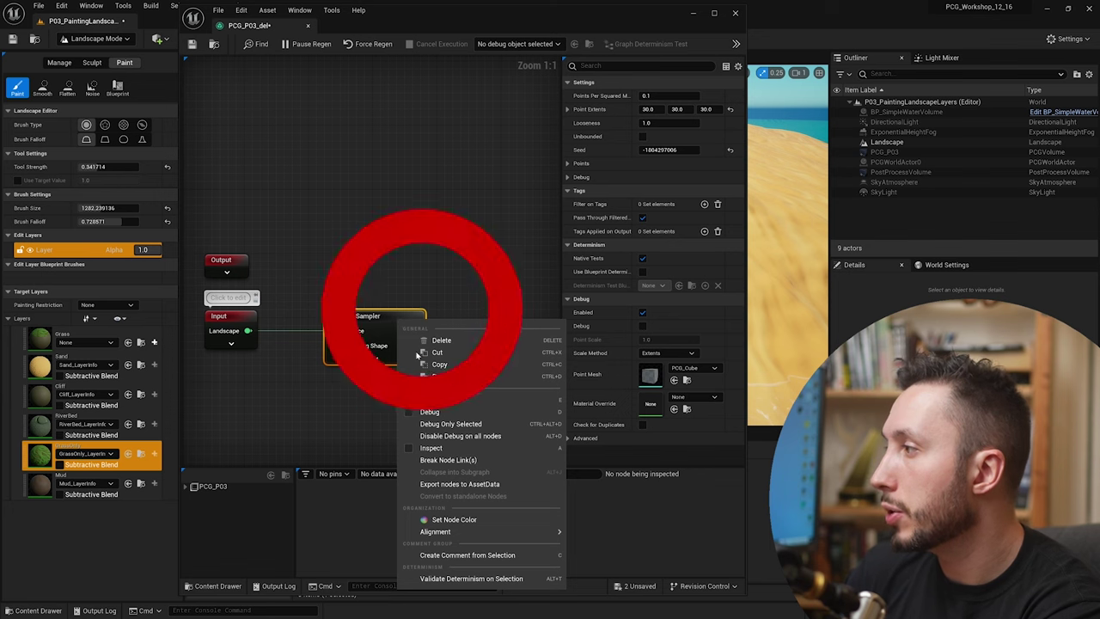
pyautogui.click(431, 448)
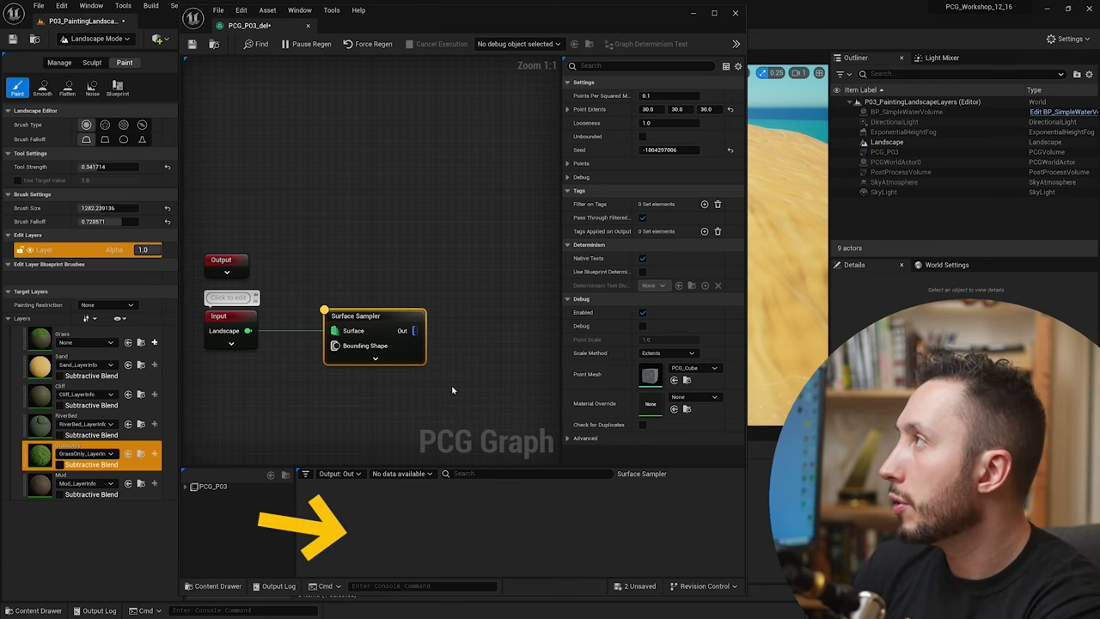
pyautogui.click(558, 43)
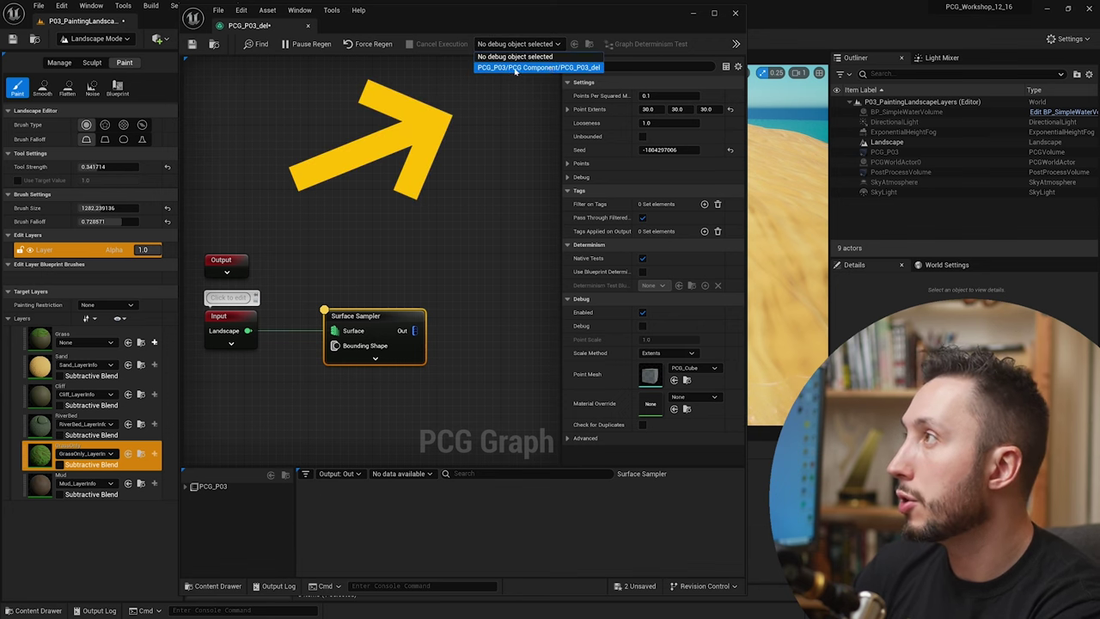
pyautogui.click(563, 67)
pyautogui.moveTo(405, 575)
pyautogui.mouseDown()
pyautogui.moveTo(431, 578)
pyautogui.moveTo(419, 576)
pyautogui.mouseUp()
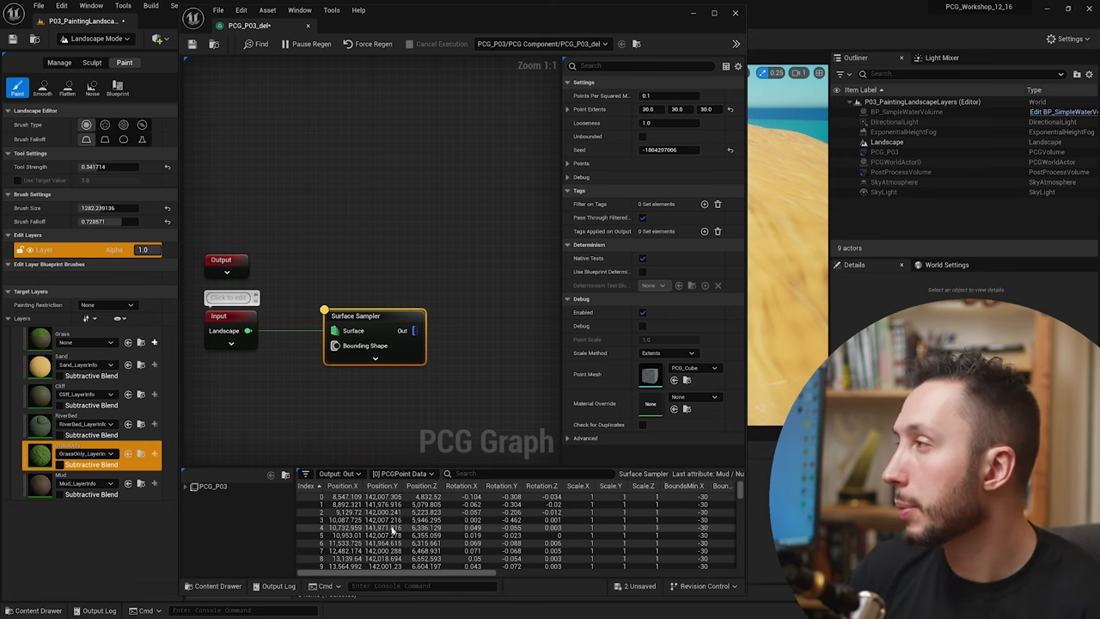
pyautogui.moveTo(438, 574); pyautogui.dragTo(685, 569)
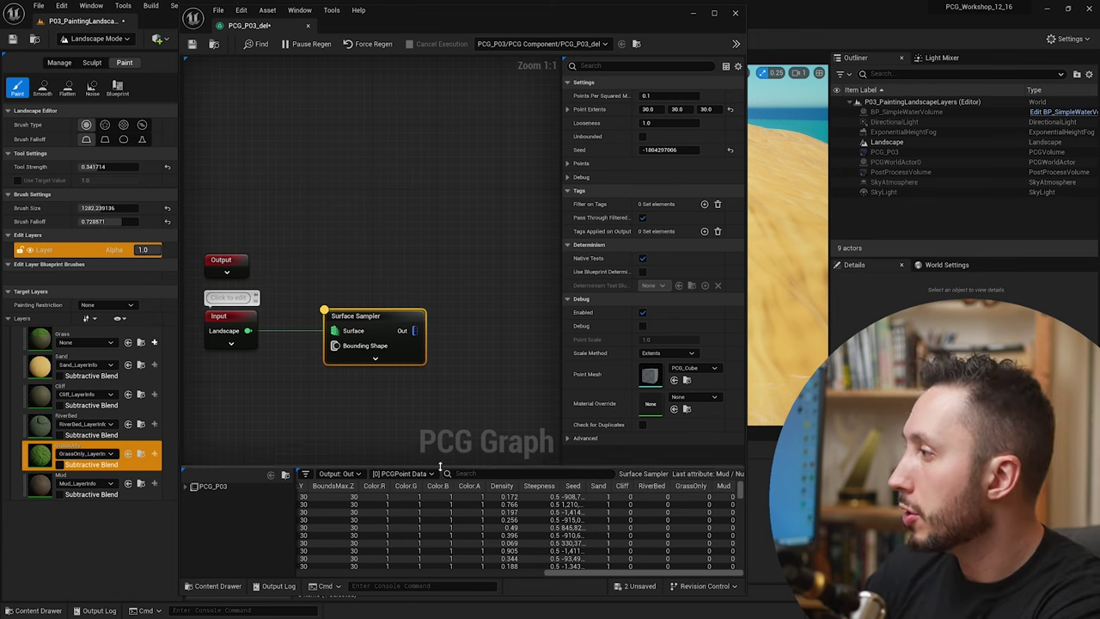
# Add a Point Filter node connected to the Surface Sampler's output
pyautogui.moveTo(429, 469); pyautogui.dragTo(490, 531)
pyautogui.moveTo(460, 415); pyautogui.dragTo(361, 418, button='right')
pyautogui.moveTo(303, 342); pyautogui.dragTo(348, 351)
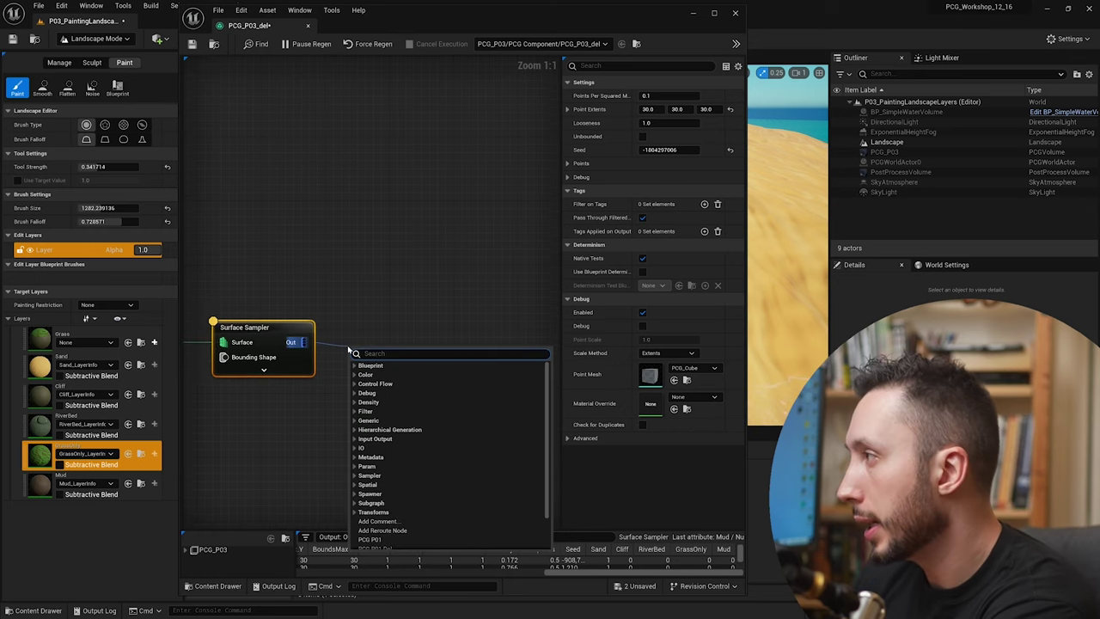
pyautogui.write('point filter')
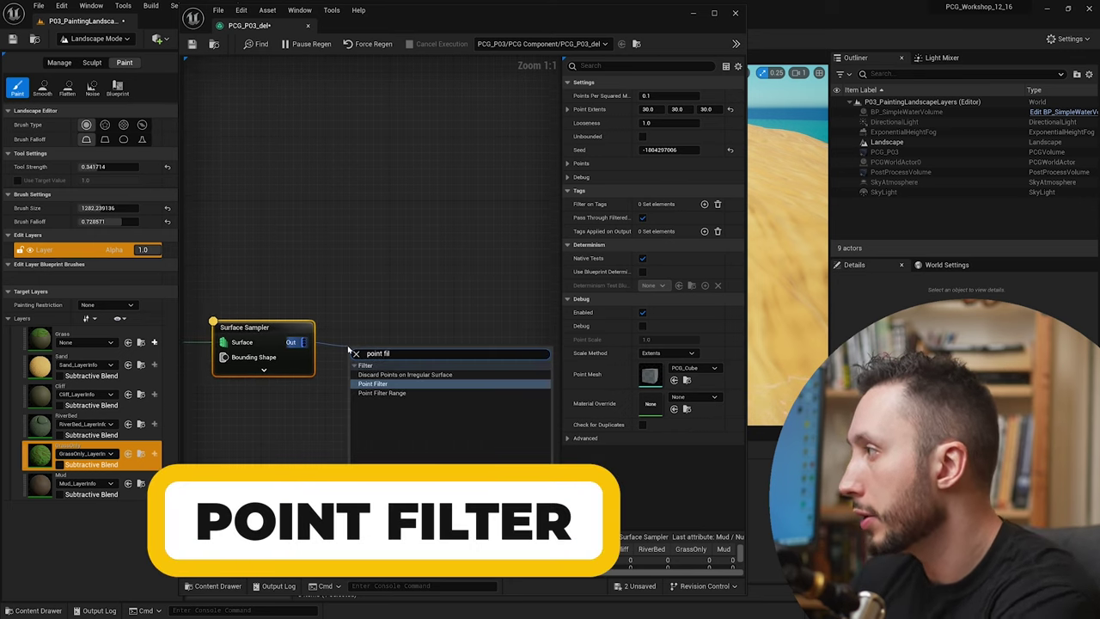
pyautogui.press('Return')
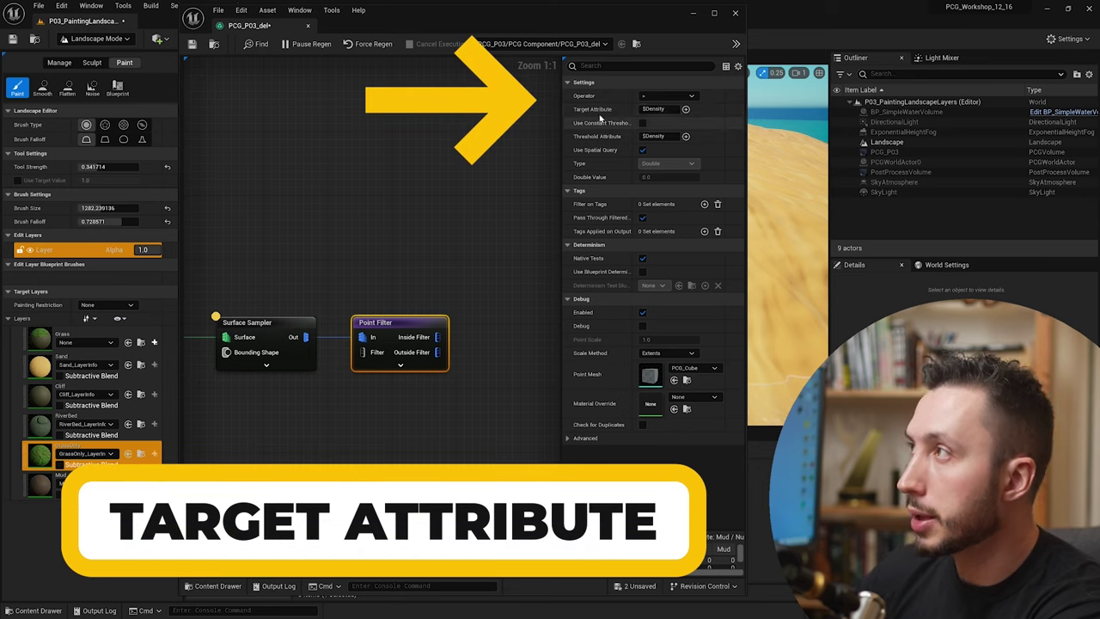
# Set the Point Filter's Target Attribute to GrassOnly and check it against the layer names in the point data
pyautogui.click(667, 109)
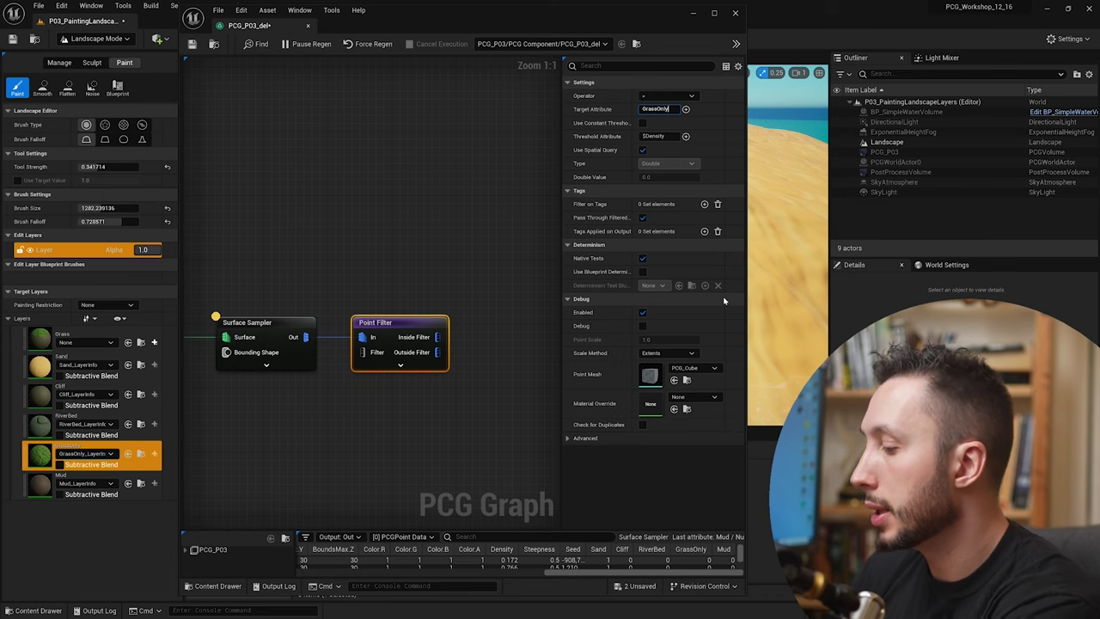
pyautogui.press('Return')
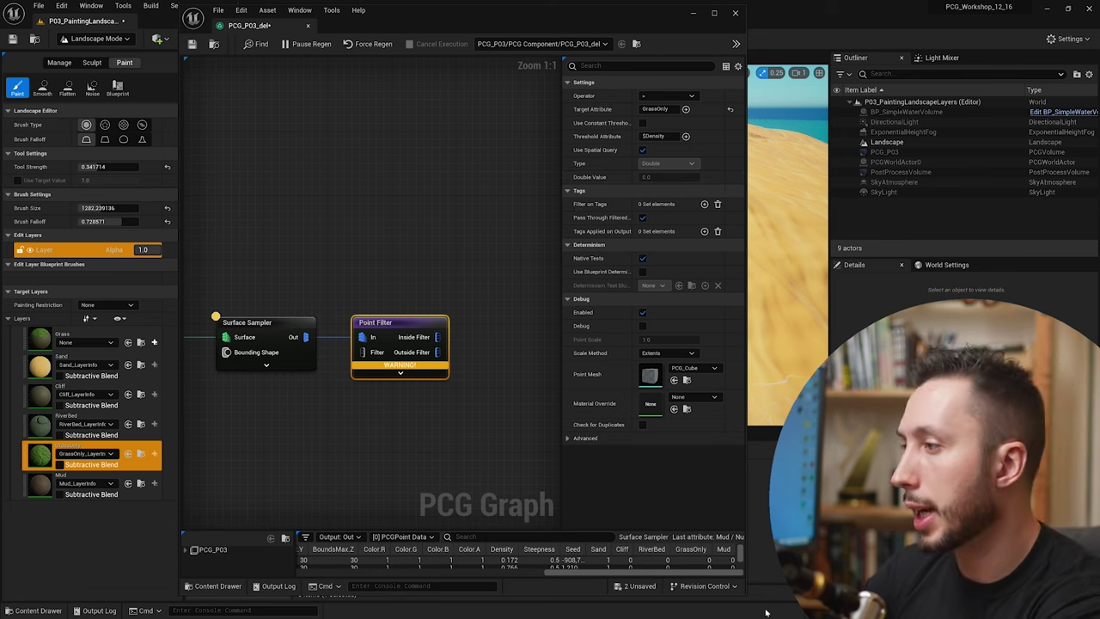
pyautogui.moveTo(539, 530); pyautogui.dragTo(542, 470)
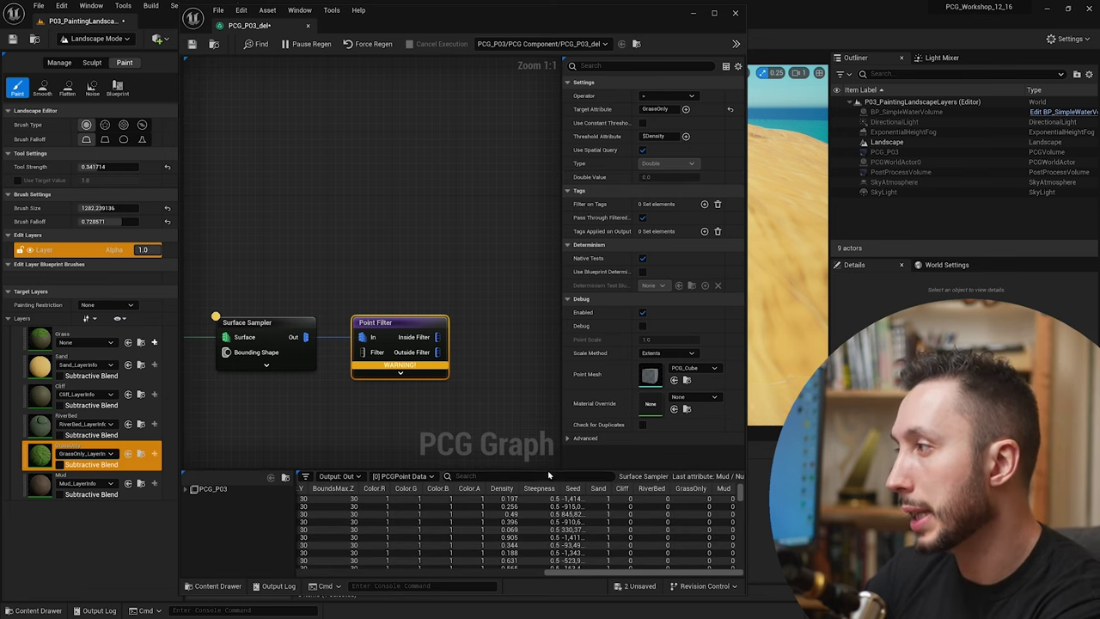
pyautogui.moveTo(548, 472); pyautogui.dragTo(555, 530)
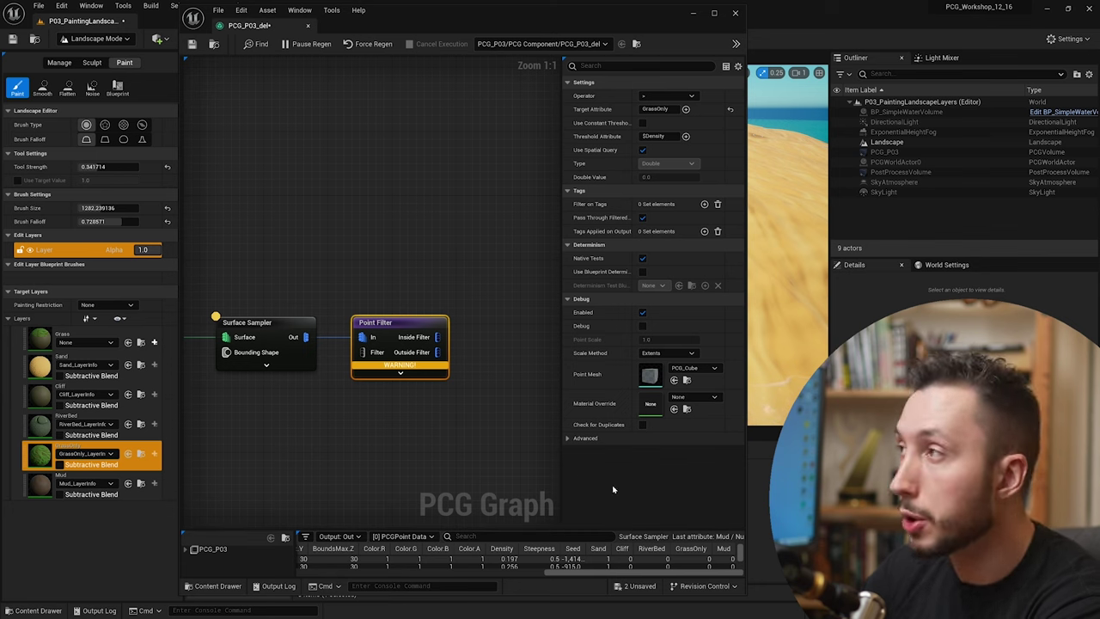
# Enable Use Constant Threshold on the Point Filter and set the threshold Type to Float
pyautogui.moveTo(563, 126); pyautogui.dragTo(506, 127)
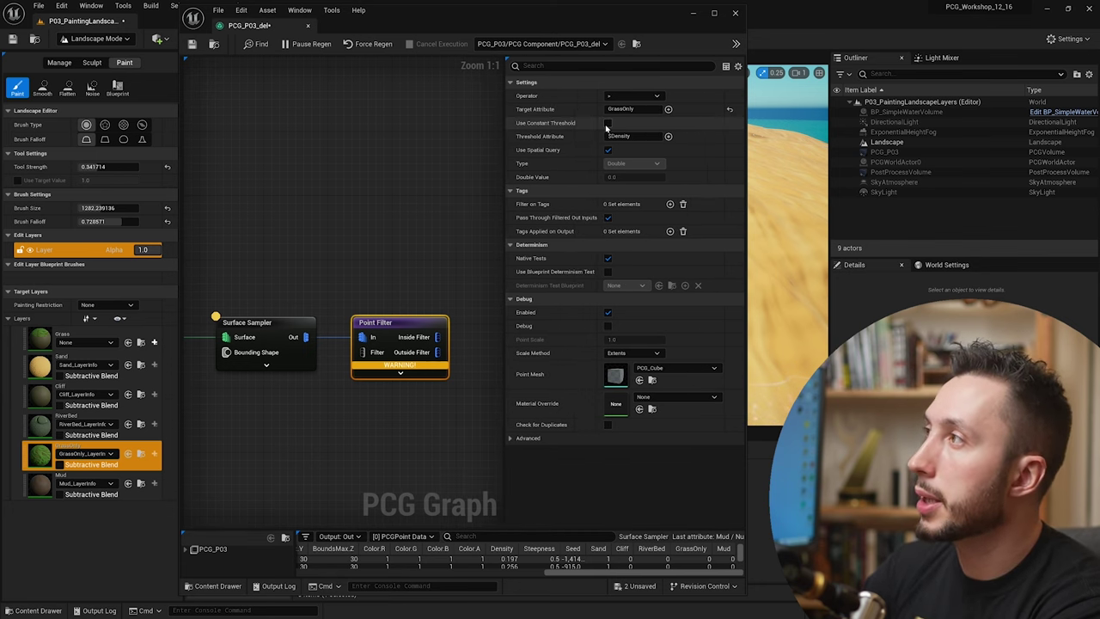
pyautogui.click(608, 124)
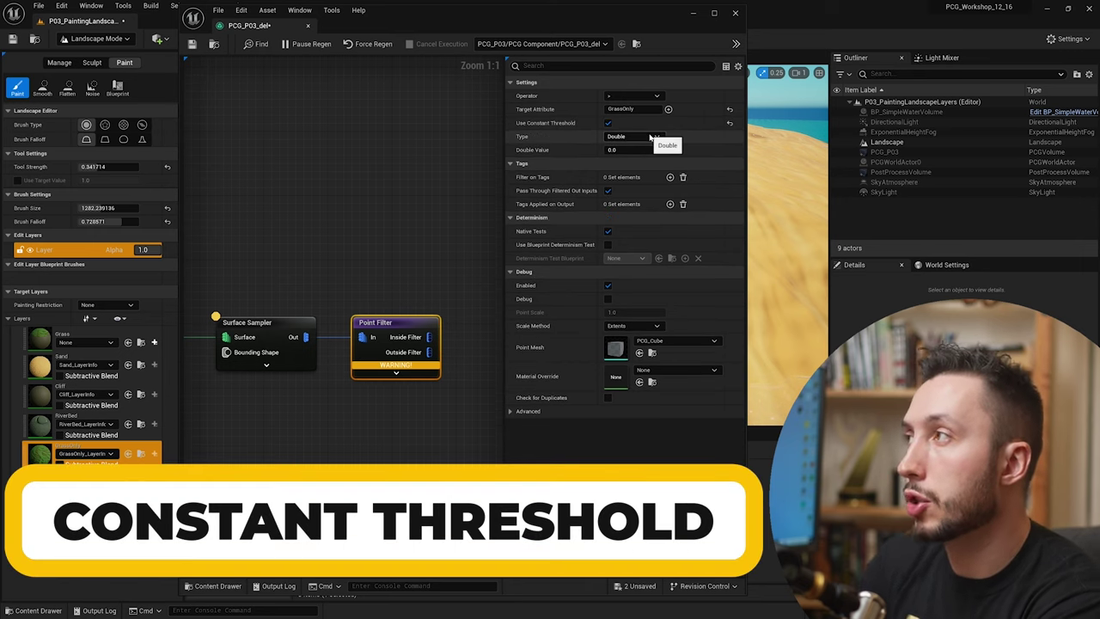
pyautogui.click(651, 138)
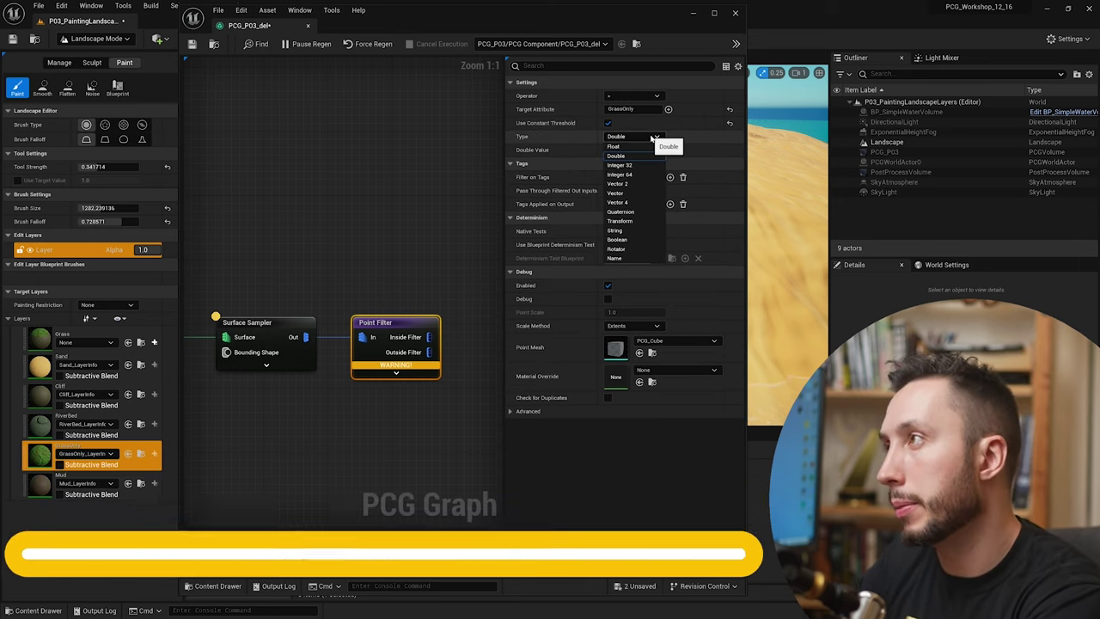
pyautogui.click(651, 147)
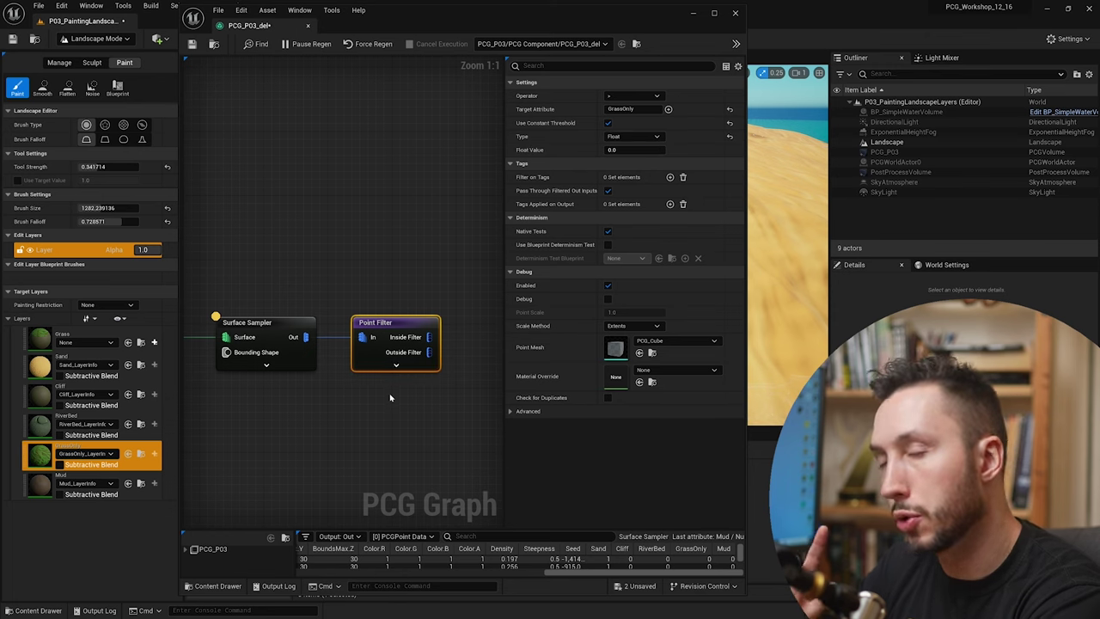
# Uncover the viewport and turn on debugging for the Point Filter to view its points on the landscape
pyautogui.moveTo(371, 397); pyautogui.dragTo(345, 400, button='right')
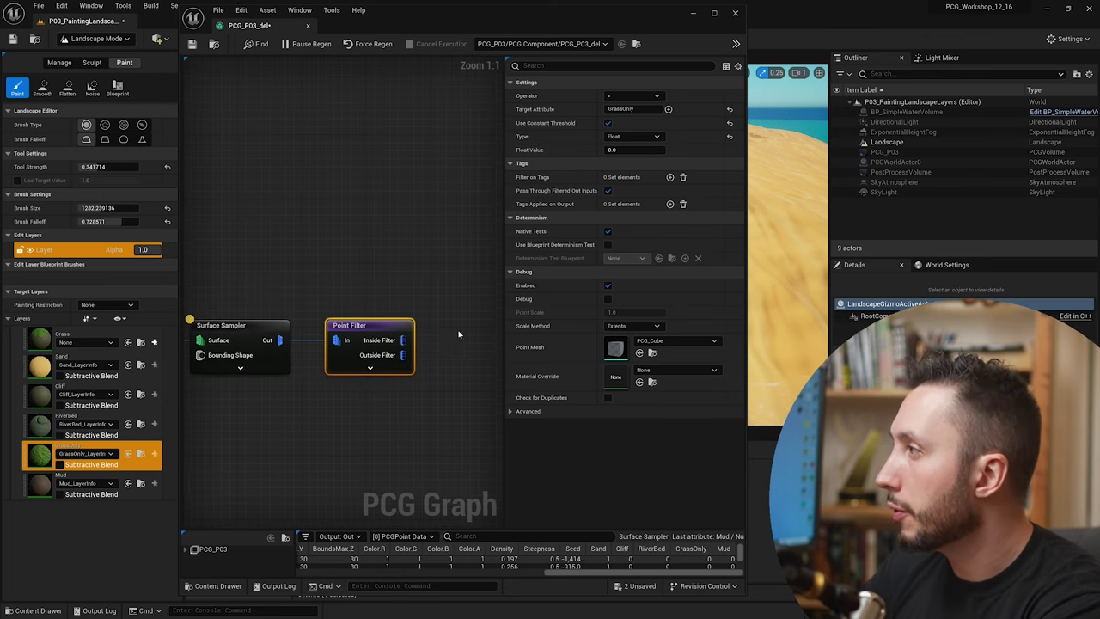
pyautogui.moveTo(539, 21); pyautogui.dragTo(287, 199)
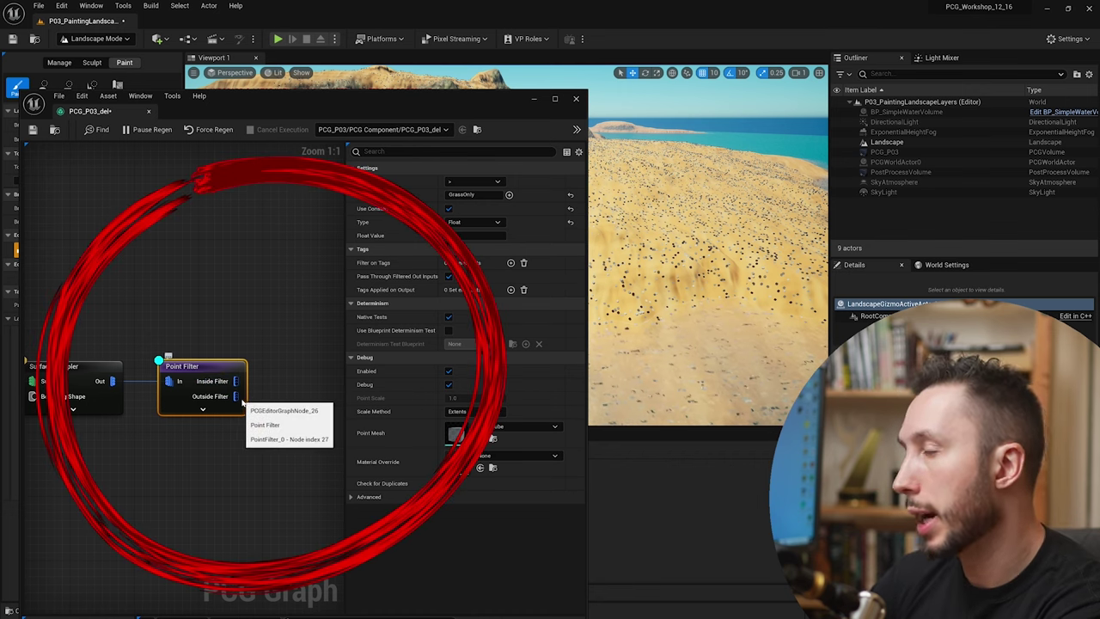
# Add a Transform Points node to the Point Filter's Inside Filter output and debug it instead
pyautogui.moveTo(288, 410); pyautogui.dragTo(222, 395, button='right')
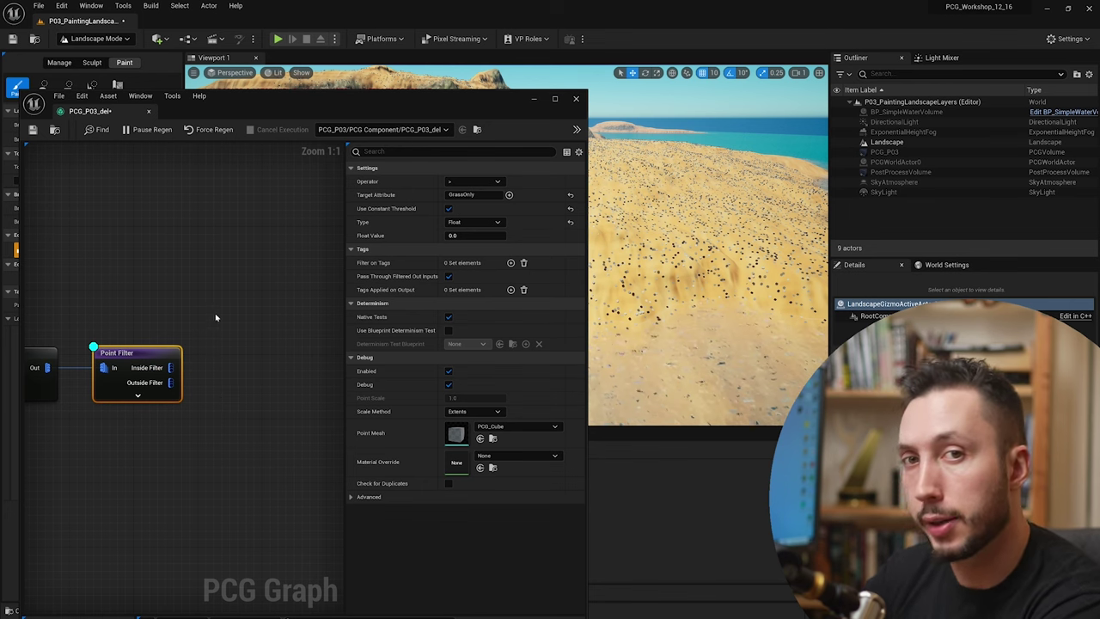
pyautogui.moveTo(171, 368); pyautogui.dragTo(233, 354)
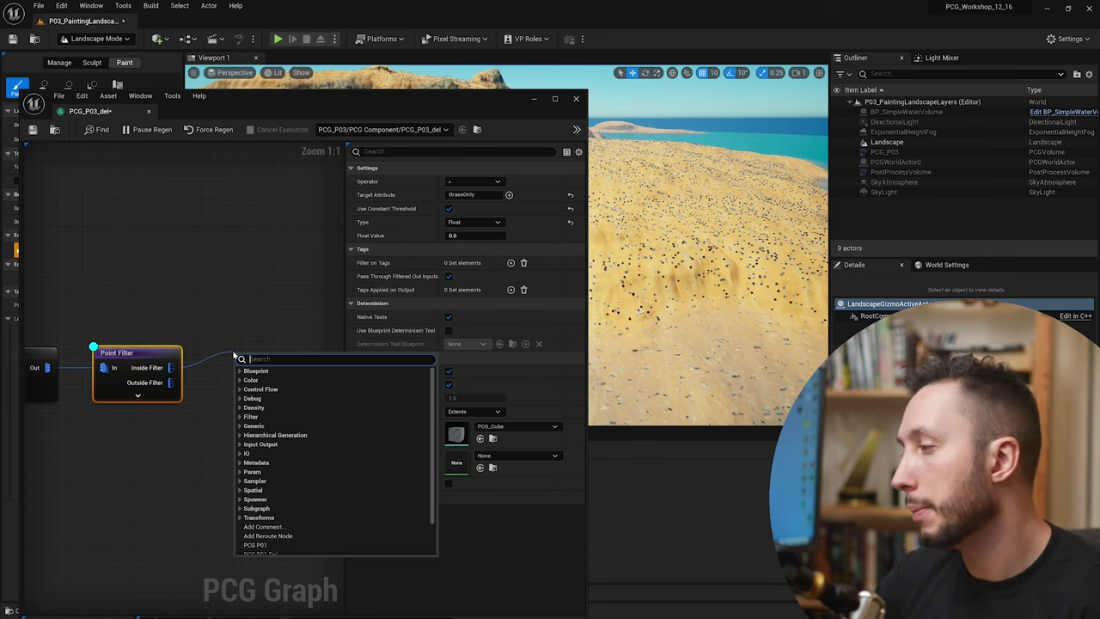
pyautogui.write('transf')
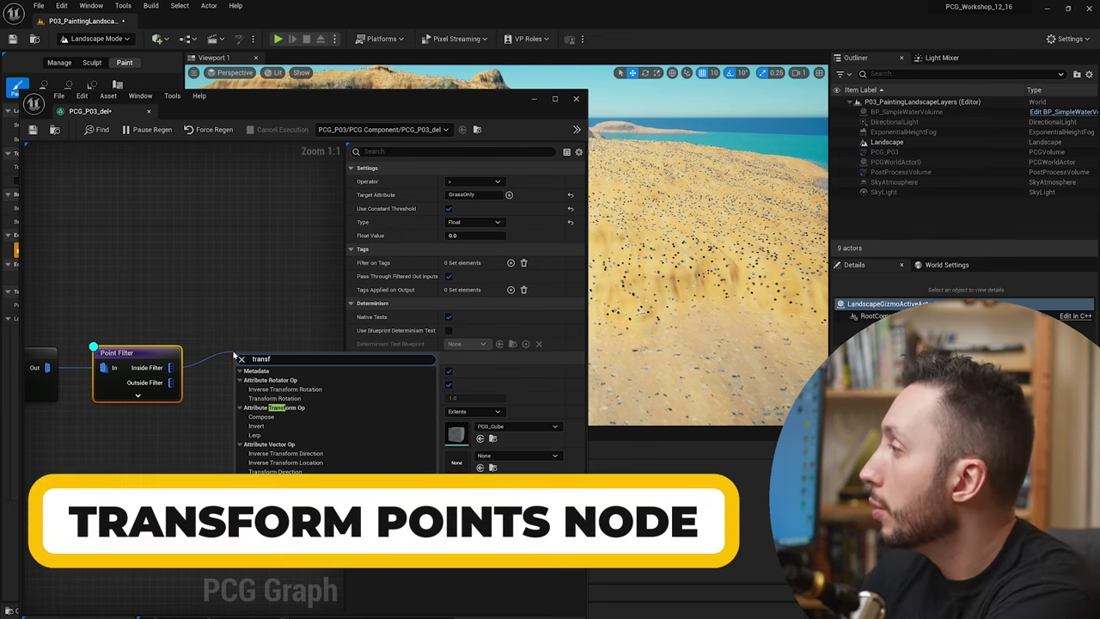
pyautogui.press('Return')
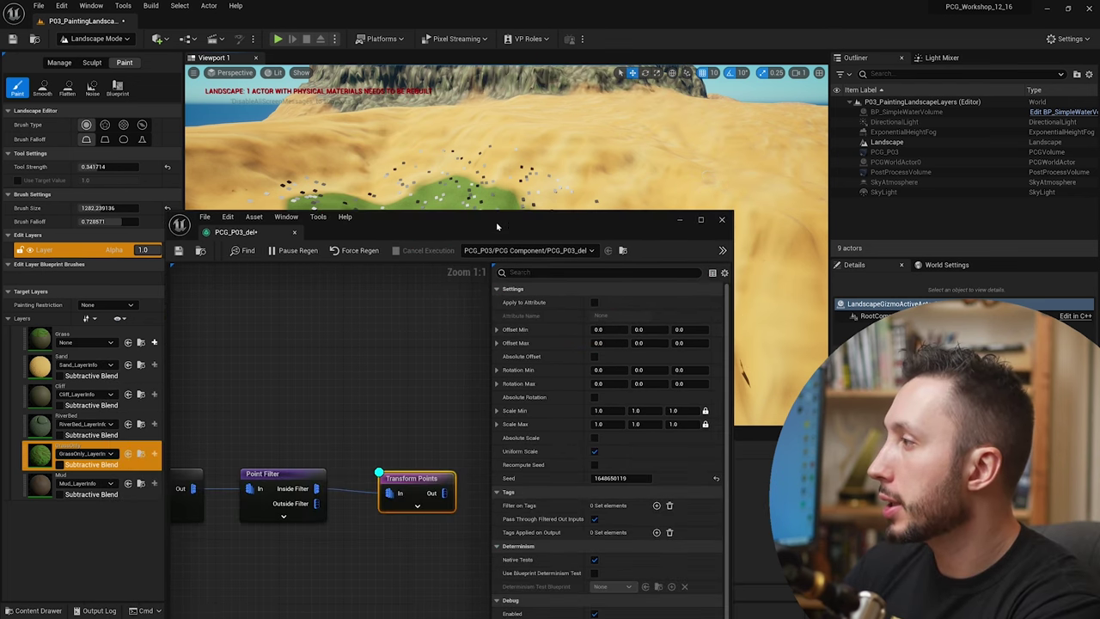
# Raise the Point Filter's Float Value to about 0.73 and check the points on the painted patch
pyautogui.moveTo(523, 230); pyautogui.dragTo(370, 233)
pyautogui.click(129, 481)
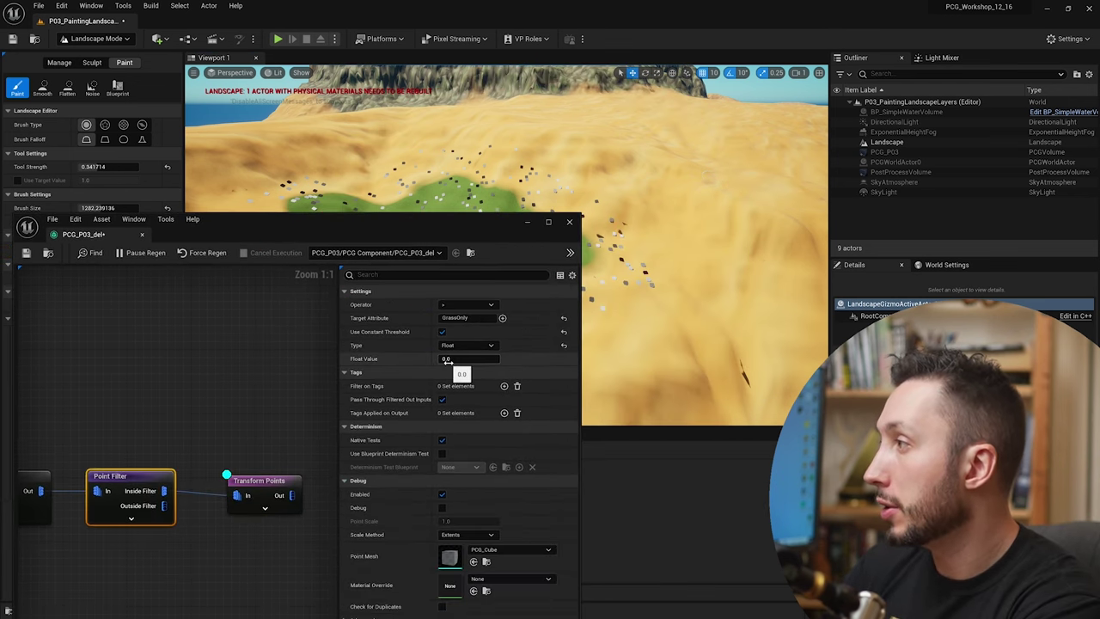
pyautogui.moveTo(447, 361); pyautogui.dragTo(453, 361)
pyautogui.moveTo(474, 224); pyautogui.dragTo(472, 260)
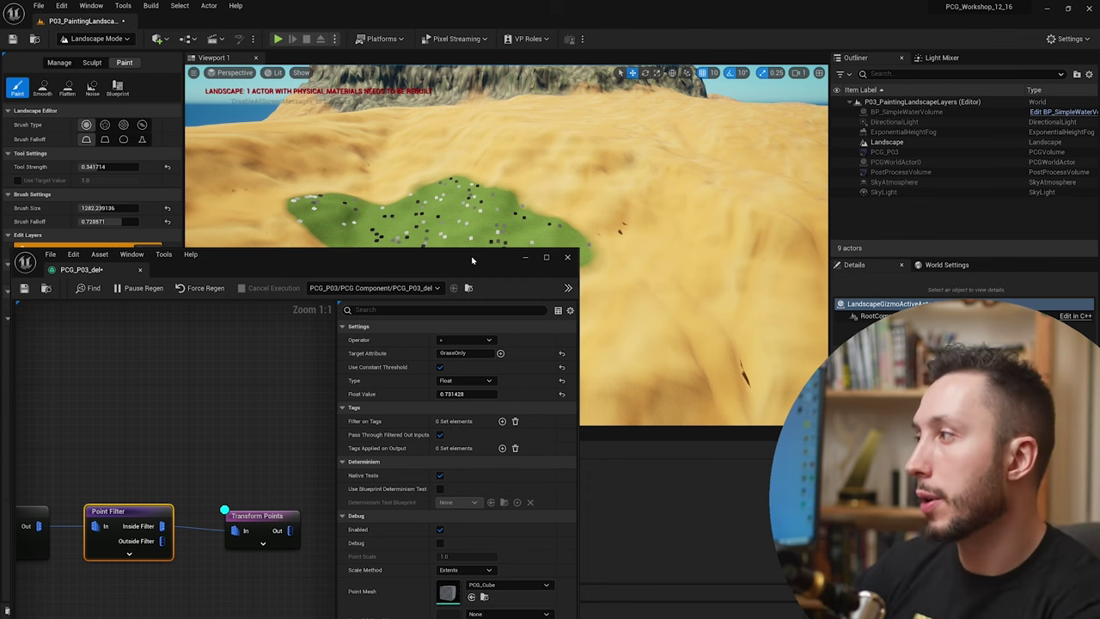
# Set the Point Filter's Float Value to 0.5
pyautogui.click(457, 393)
pyautogui.write('0.5')
pyautogui.press('Return')
# Set the Point Filter's Float Value to 0.7 and inspect the points across the grass patch
pyautogui.click(456, 394)
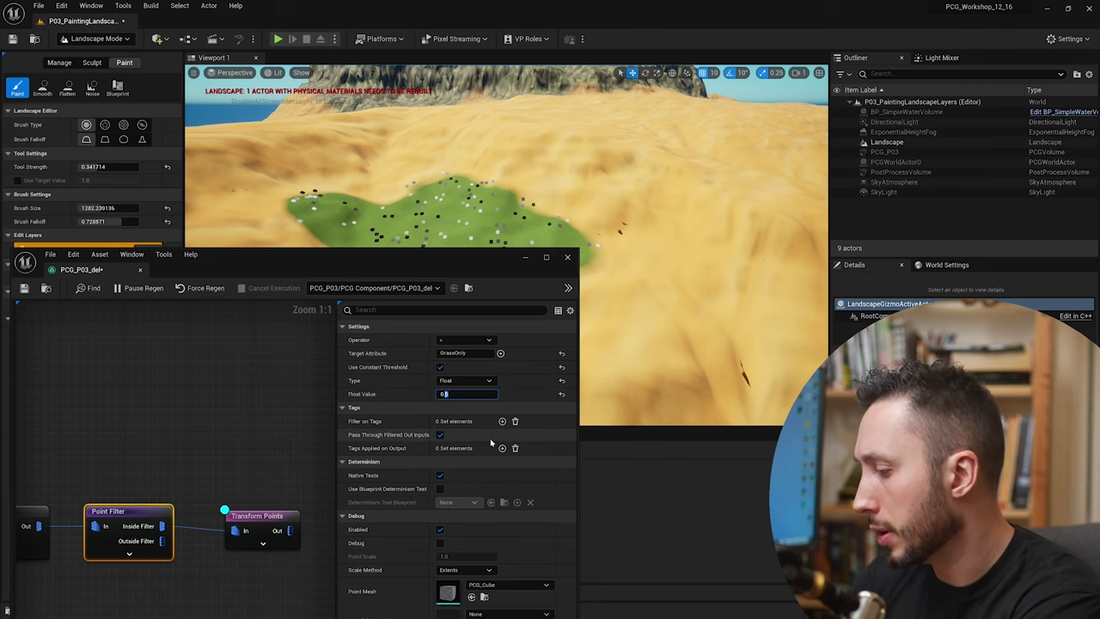
pyautogui.moveTo(492, 255); pyautogui.dragTo(511, 330)
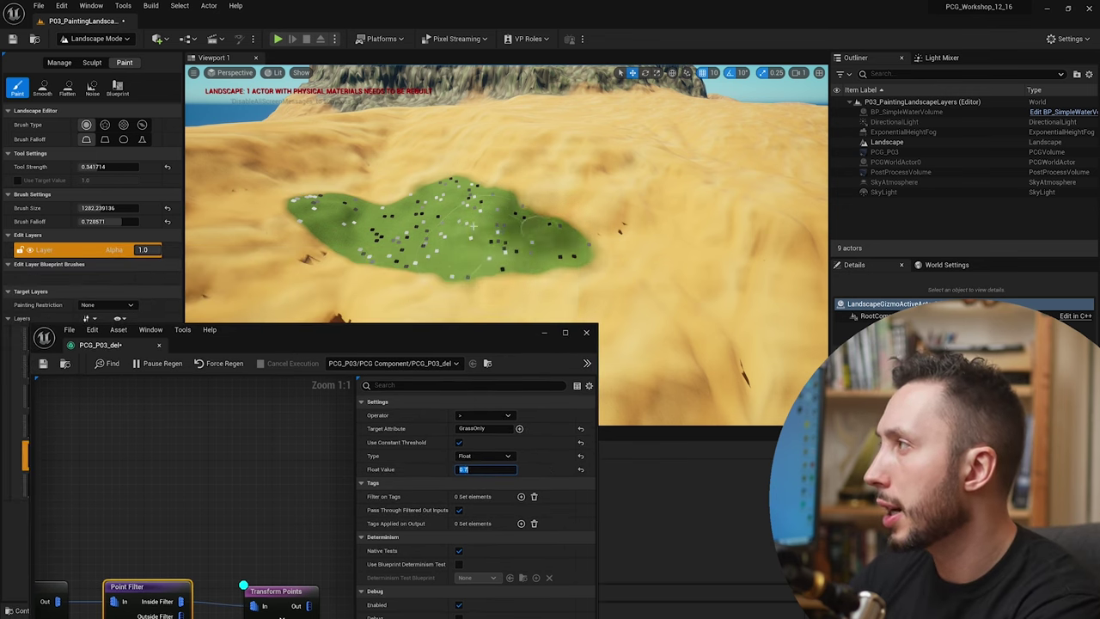
pyautogui.moveTo(574, 281)
pyautogui.mouseDown(button='right')
pyautogui.moveTo(653, 258)
pyautogui.moveTo(515, 241)
pyautogui.moveTo(575, 281)
pyautogui.mouseUp(button='right')
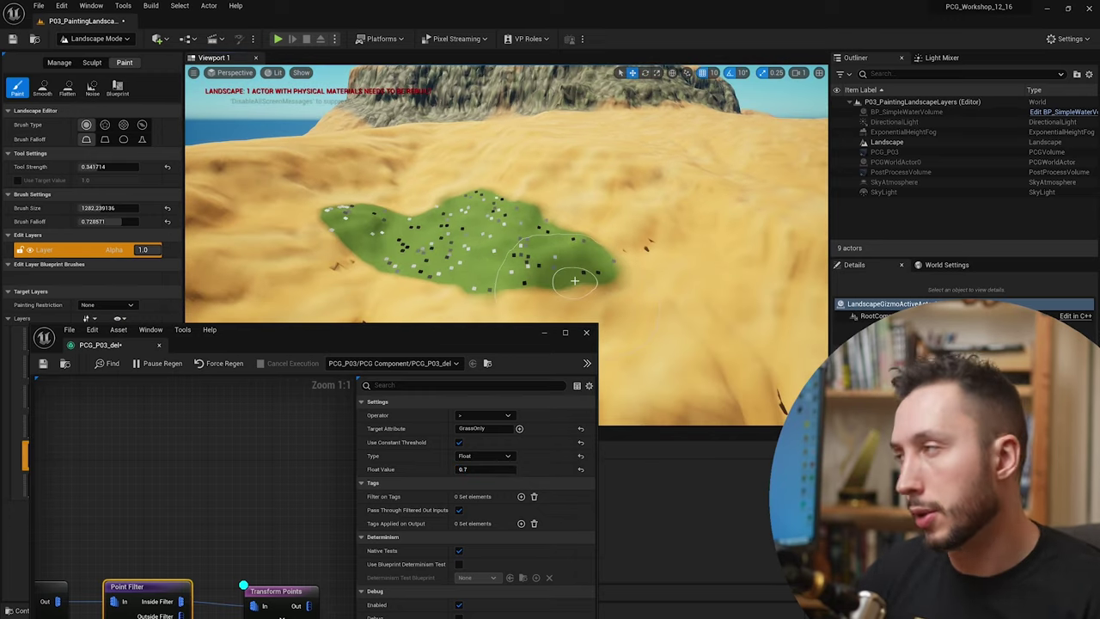
# Feed the Transform Points output into the vegetation spawning network so the plants spawn on the painted grass patch
pyautogui.press('w')
pyautogui.moveTo(575, 281); pyautogui.dragTo(559, 305, button='right')
pyautogui.press('s')
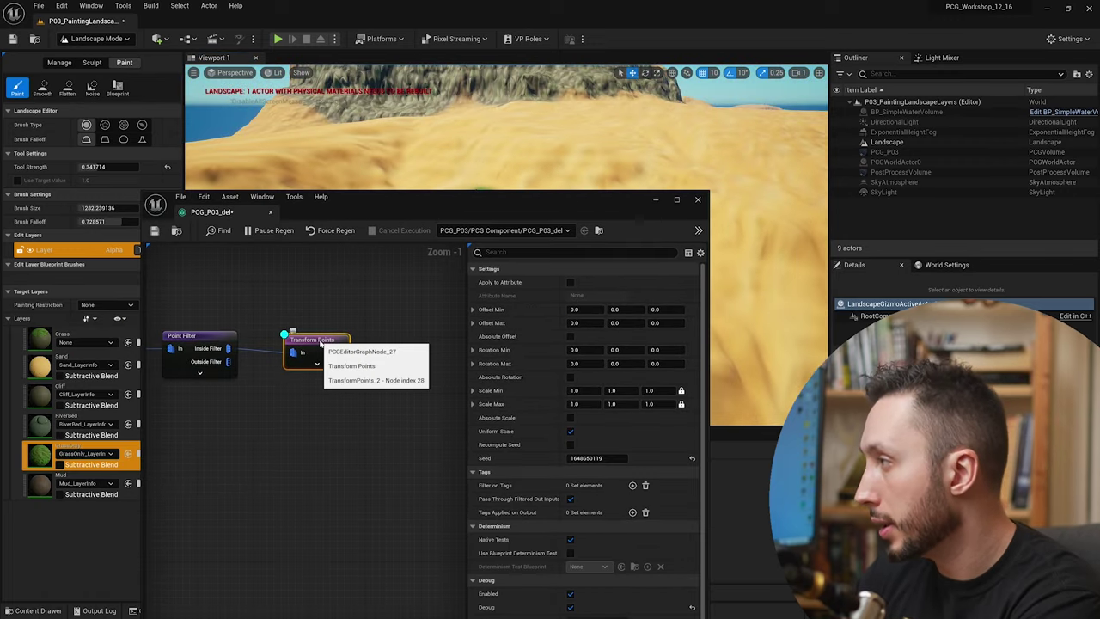
pyautogui.moveTo(379, 343); pyautogui.dragTo(214, 347, button='right')
pyautogui.scroll(-3, 184, 361)
pyautogui.moveTo(175, 359); pyautogui.dragTo(418, 359)
pyautogui.scroll(-3, 420, 361)
pyautogui.moveTo(421, 361); pyautogui.dragTo(236, 349, button='right')
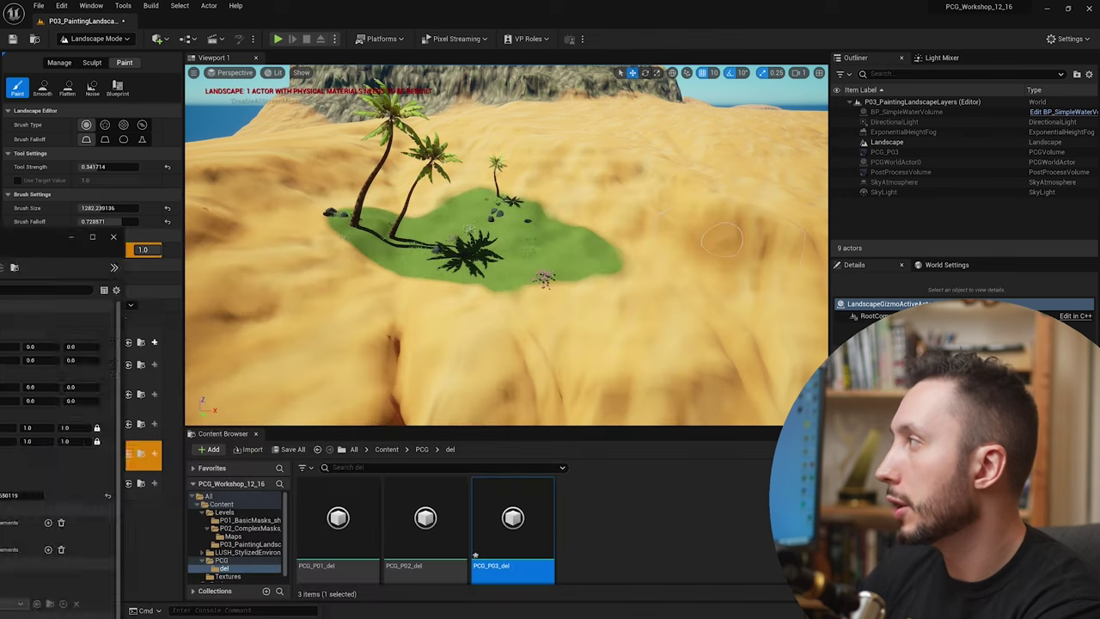
# Increase the Surface Sampler's Points Per Squared Meter to spawn denser vegetation on the grass patch
pyautogui.press('w')
pyautogui.moveTo(477, 215)
pyautogui.mouseDown(button='right')
pyautogui.moveTo(550, 215)
pyautogui.moveTo(516, 226)
pyautogui.moveTo(477, 193)
pyautogui.mouseUp(button='right')
pyautogui.moveTo(513, 238); pyautogui.dragTo(574, 220, button='right')
pyautogui.press('s')
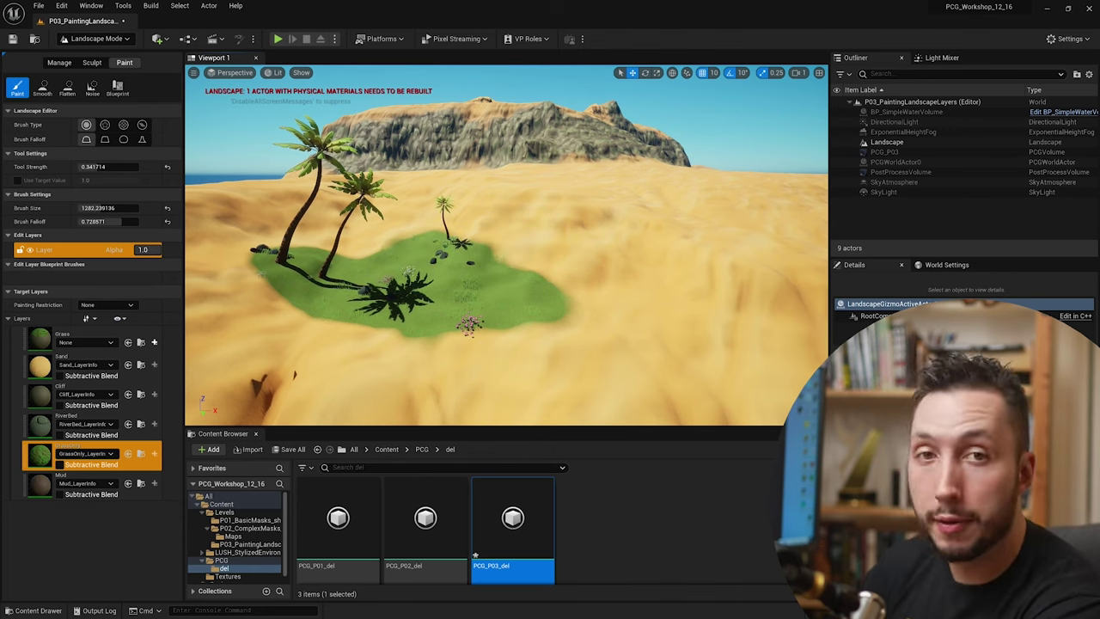
pyautogui.moveTo(1099, 86); pyautogui.dragTo(534, 122)
pyautogui.moveTo(216, 305); pyautogui.dragTo(447, 331, button='right')
pyautogui.scroll(5, 292, 318)
pyautogui.click(342, 290)
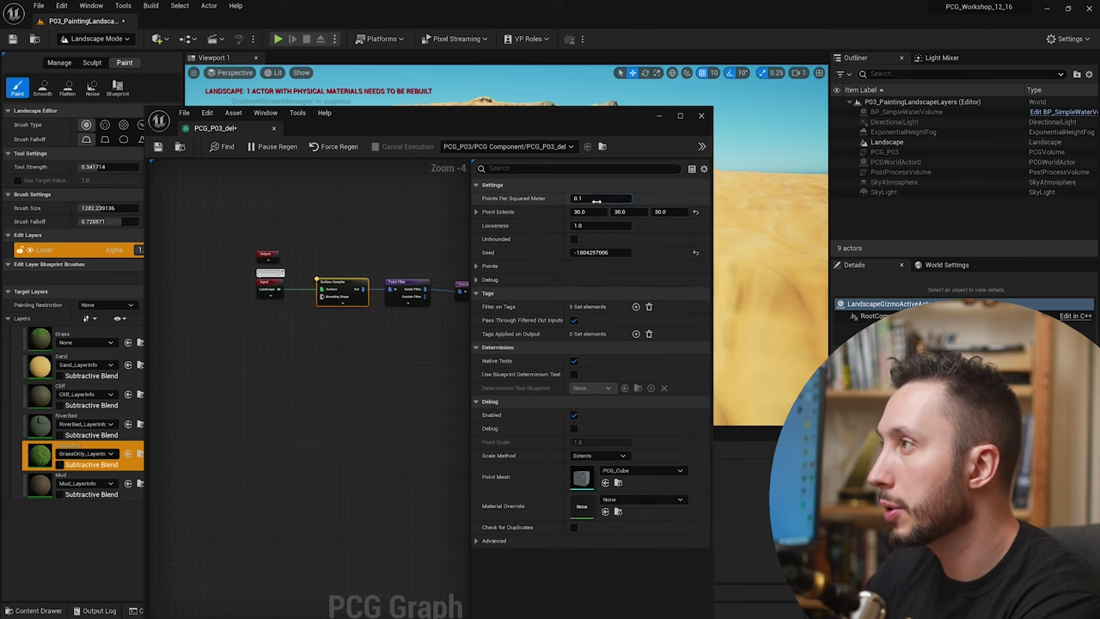
pyautogui.click(601, 199)
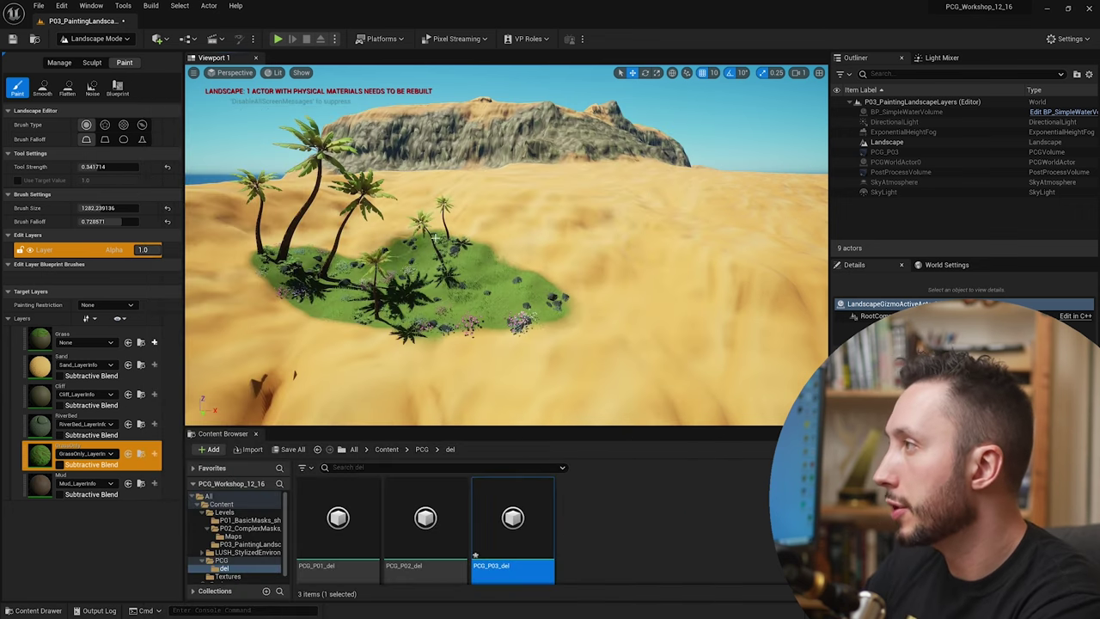
# Extend the grass patch by painting the GrassOnly layer outward, and add a small separate patch beside it
pyautogui.moveTo(692, 237)
pyautogui.mouseDown()
pyautogui.moveTo(567, 275)
pyautogui.moveTo(555, 253)
pyautogui.mouseUp()
pyautogui.moveTo(541, 217); pyautogui.dragTo(520, 200)
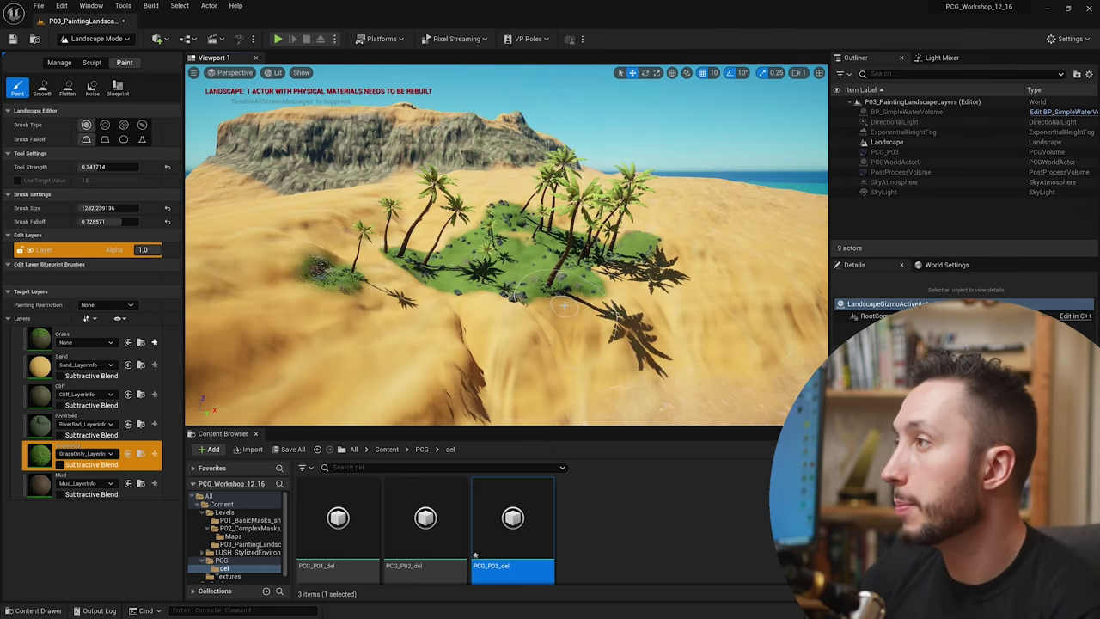
pyautogui.scroll(3, 563, 305)
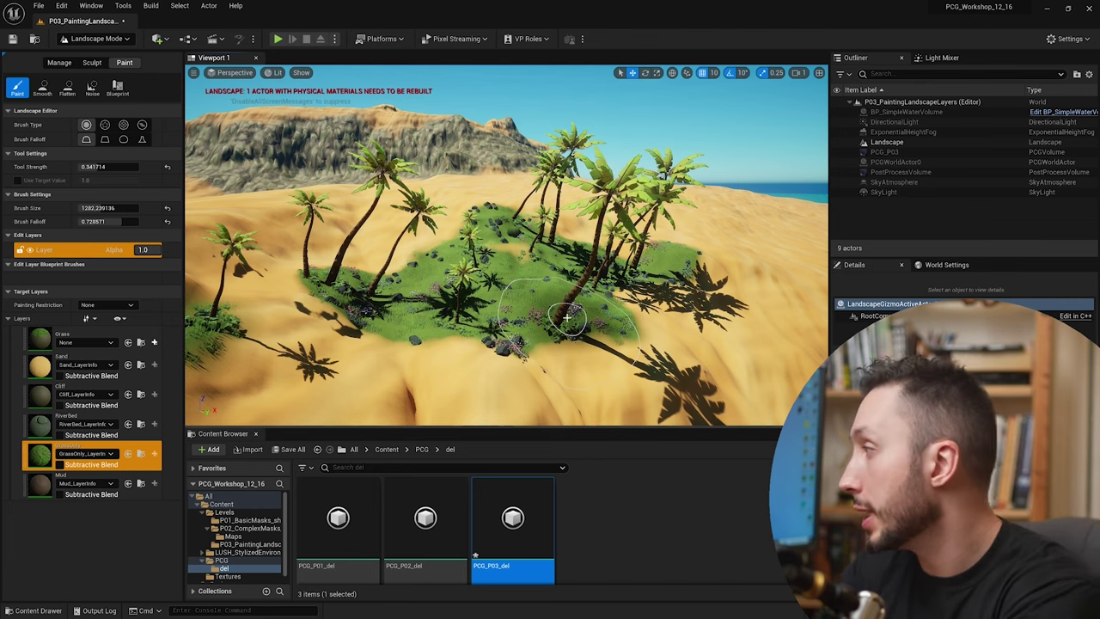
# Detach the Transform Points node from the vegetation network and debug its points on the grass
pyautogui.hotkey('alt', 'Tab')
pyautogui.rightClick(234, 329)
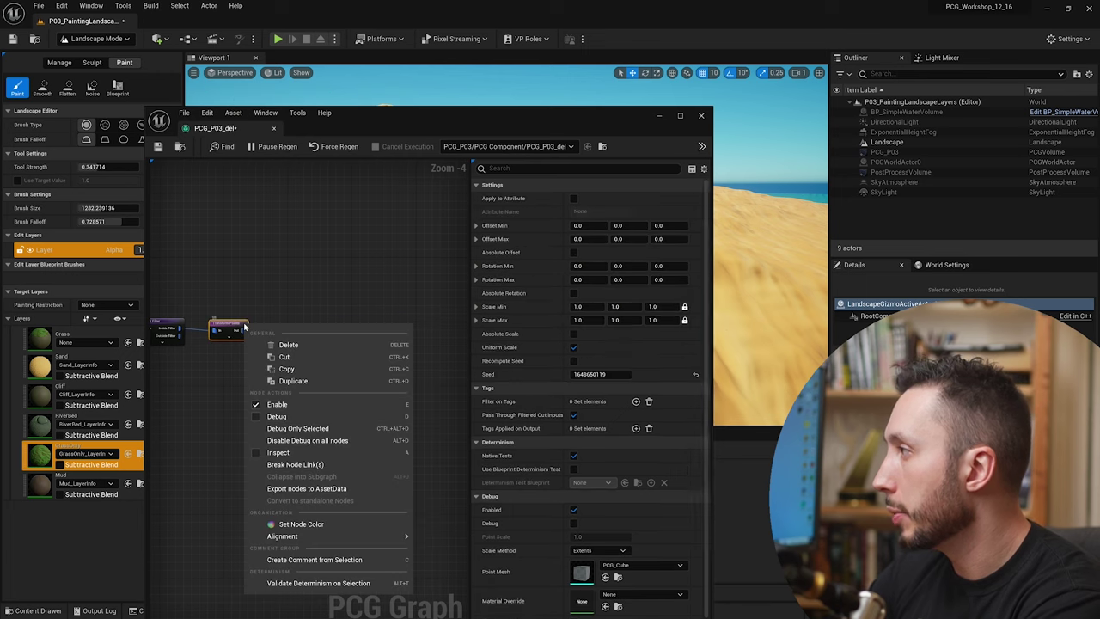
pyautogui.press('Escape')
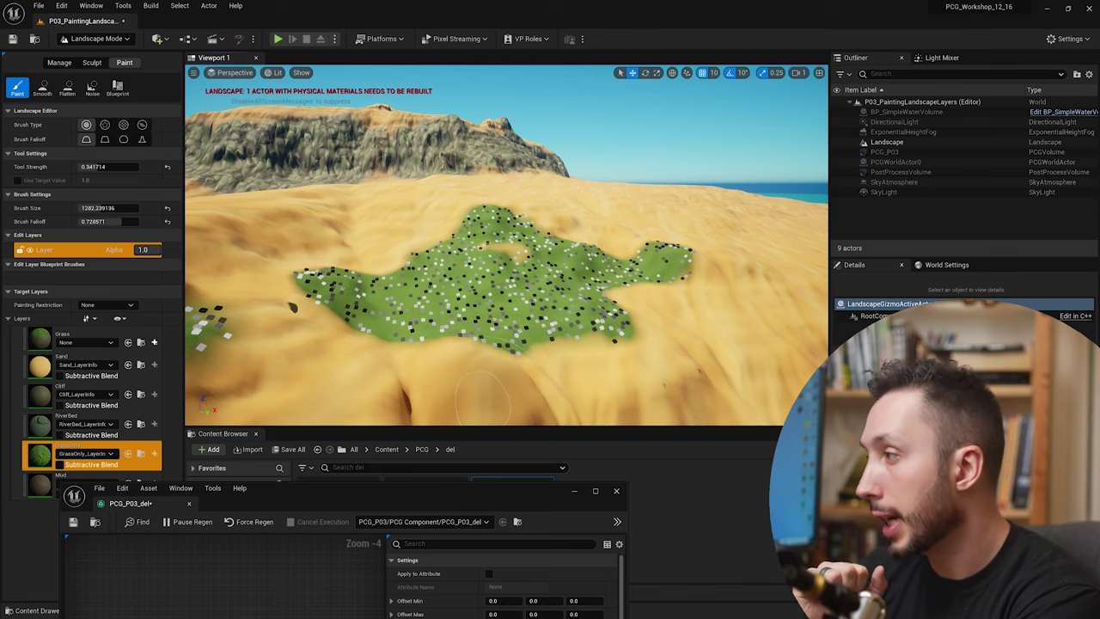
# Duplicate the Point Filter and Transform Points pair below the original and feed the copy from the Surface Sampler
pyautogui.moveTo(455, 489); pyautogui.dragTo(654, 130)
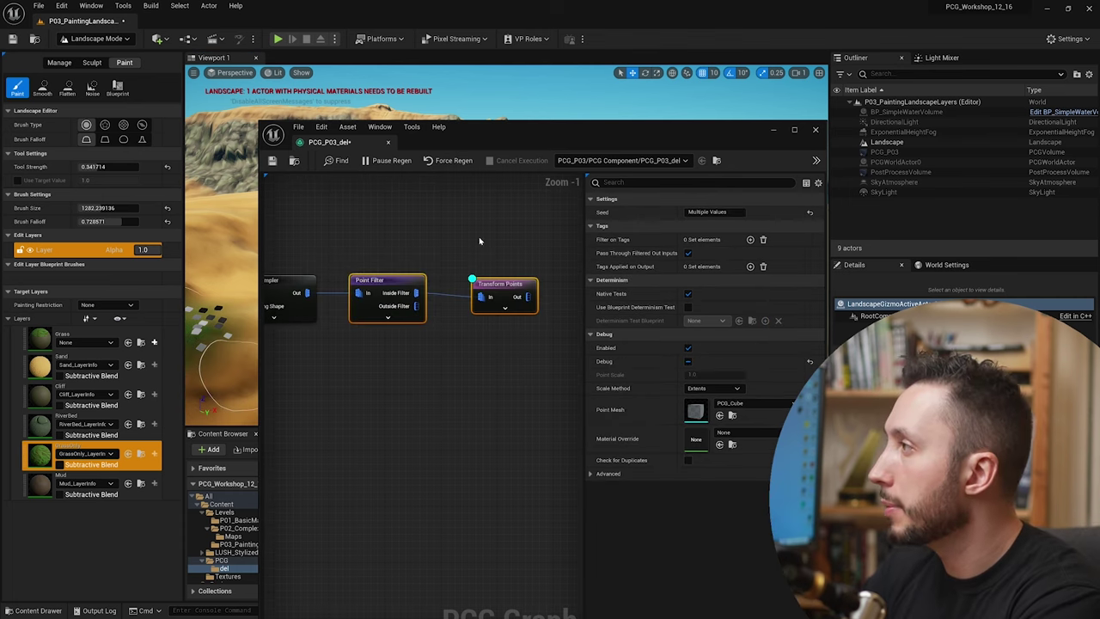
pyautogui.moveTo(481, 143); pyautogui.dragTo(412, 116)
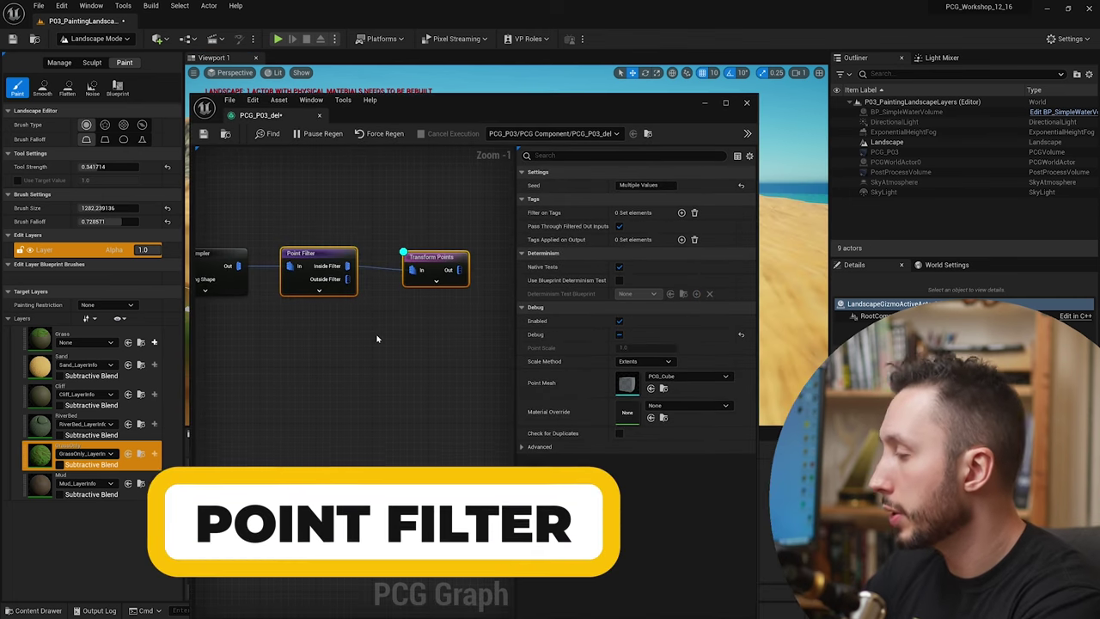
pyautogui.hotkey('ctrl', 'v')
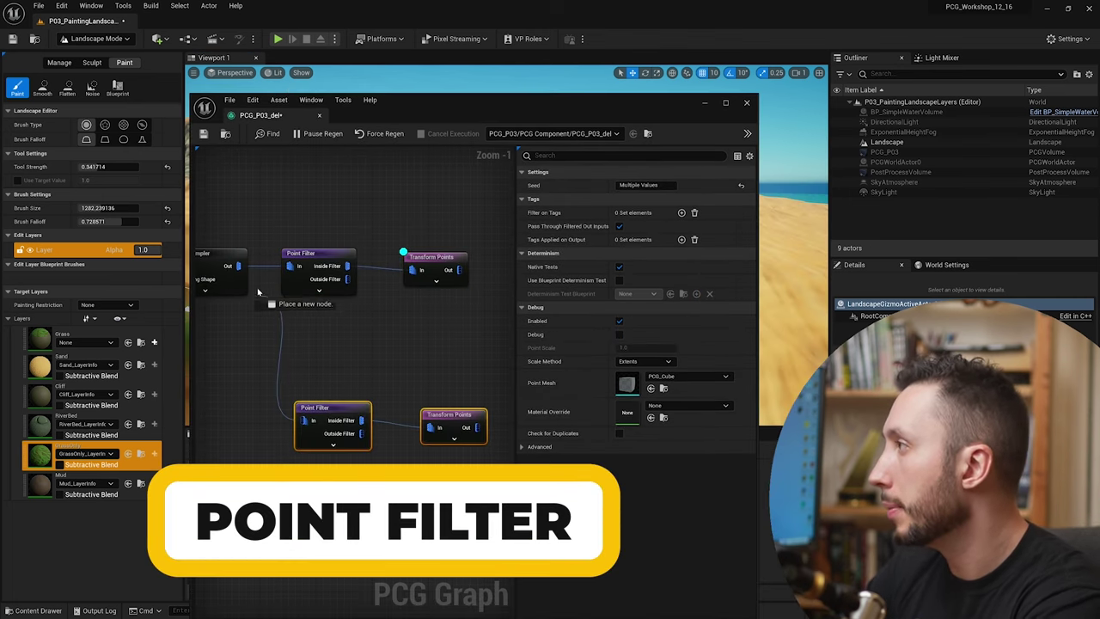
pyautogui.moveTo(307, 422); pyautogui.dragTo(259, 364, button='right')
# Set the duplicated Point Filter's Target Attribute to Sand
pyautogui.click(258, 348)
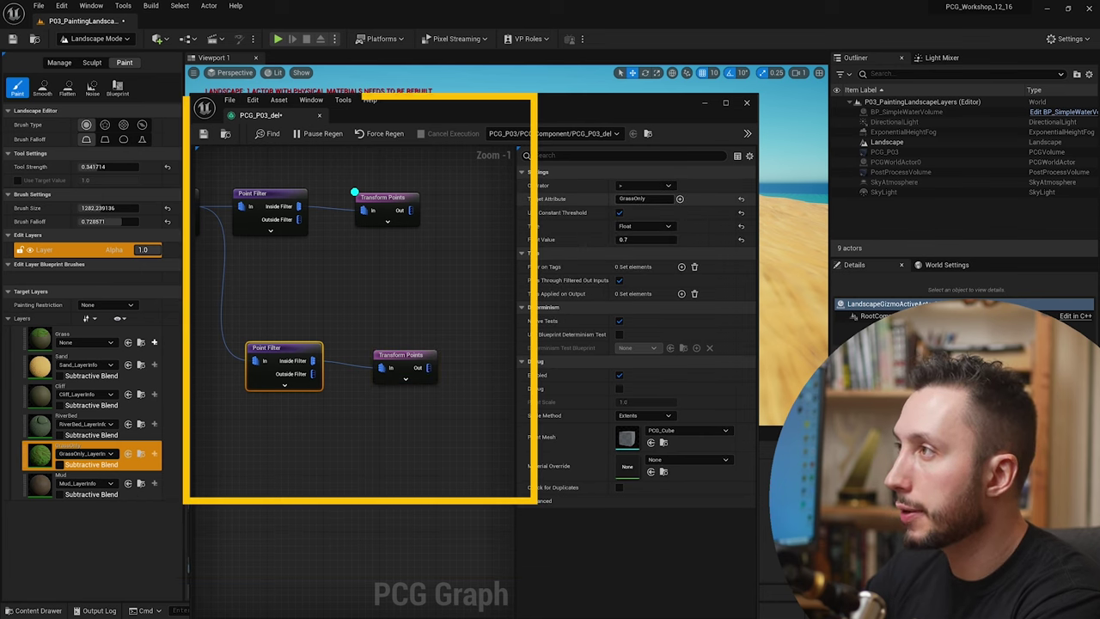
pyautogui.click(646, 199)
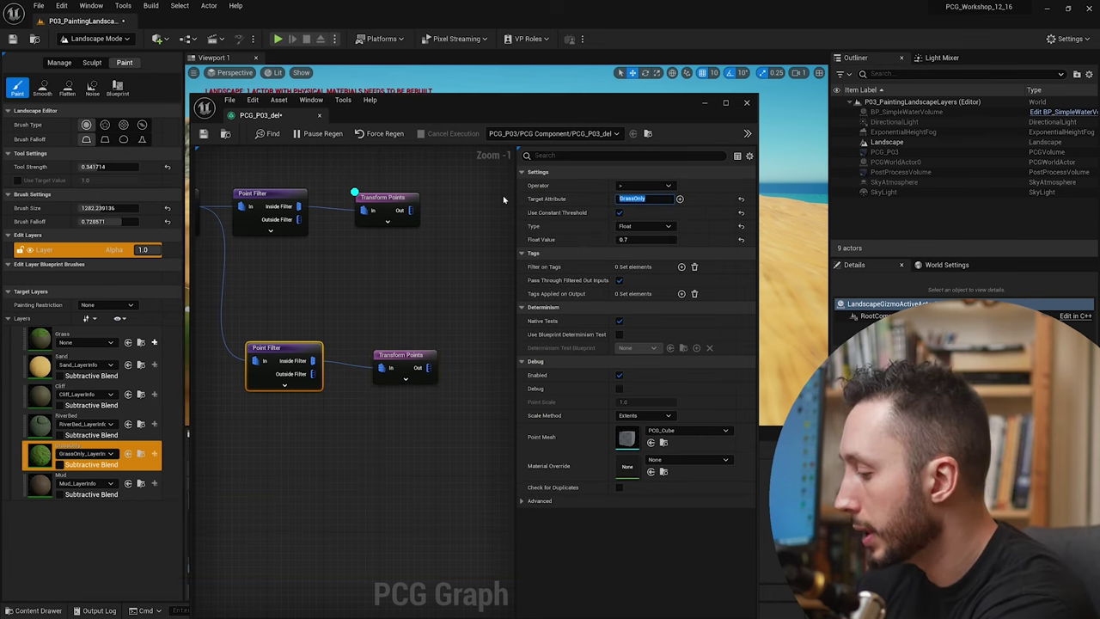
pyautogui.write('Sand')
pyautogui.press('Return')
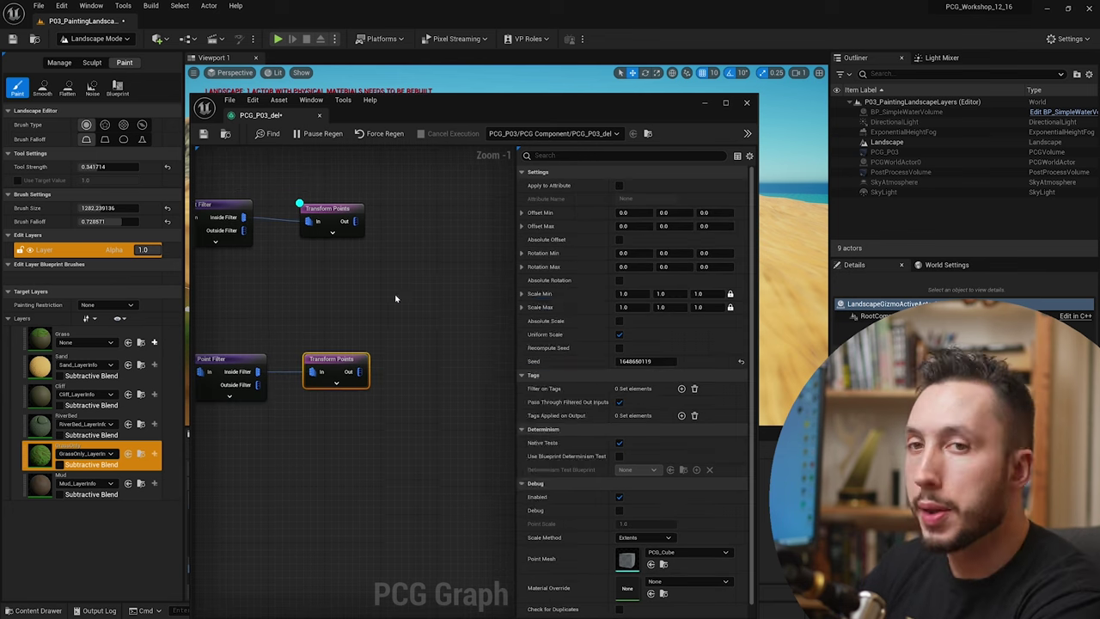
# Add a Distance node with the grass Transform Points as its Source and the sand Transform Points as its Target
pyautogui.rightClick(395, 298)
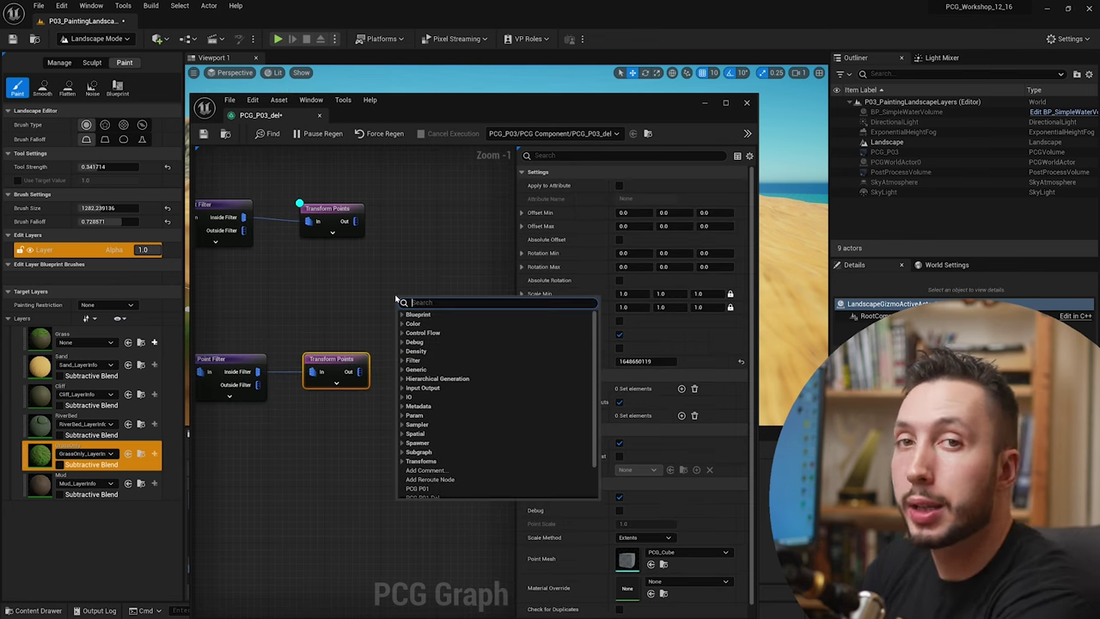
pyautogui.write('dist')
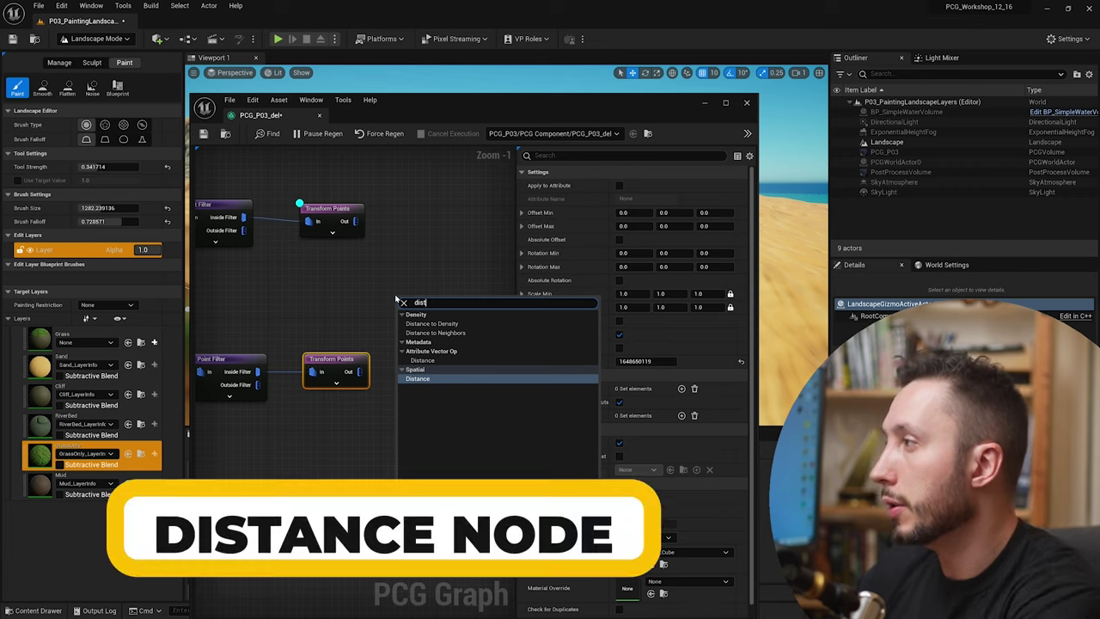
pyautogui.press('Return')
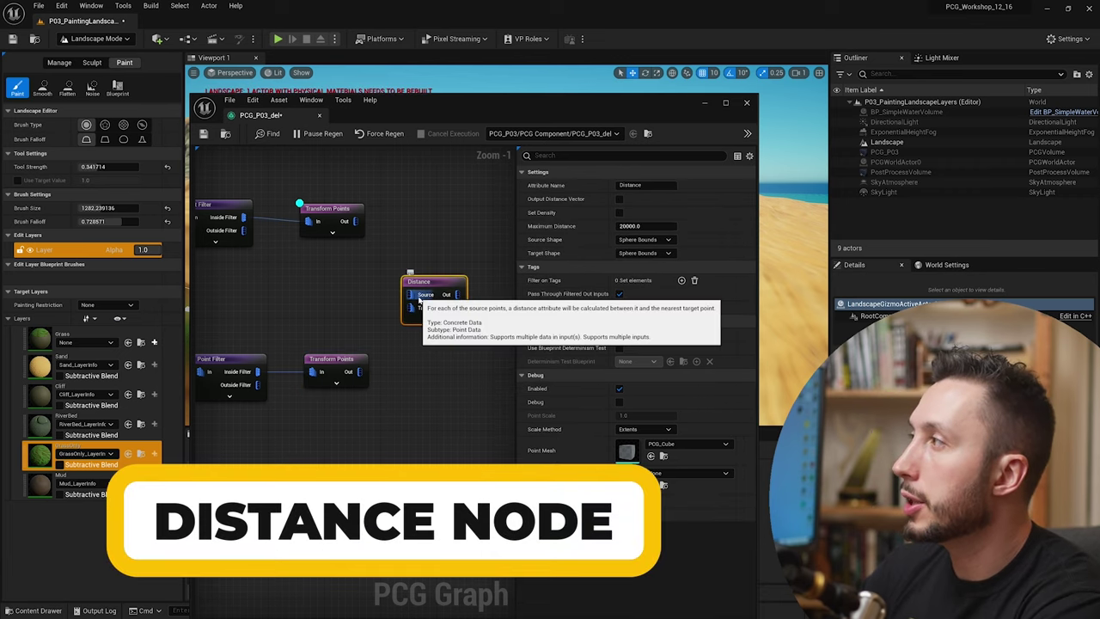
pyautogui.moveTo(412, 294); pyautogui.dragTo(355, 222)
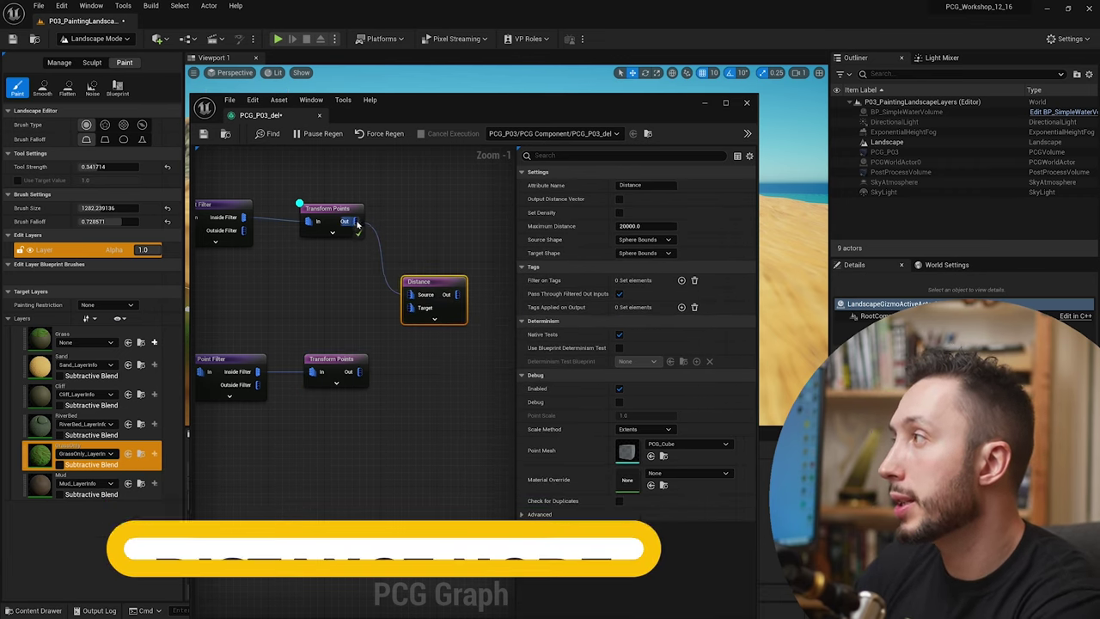
pyautogui.moveTo(413, 307); pyautogui.dragTo(359, 373)
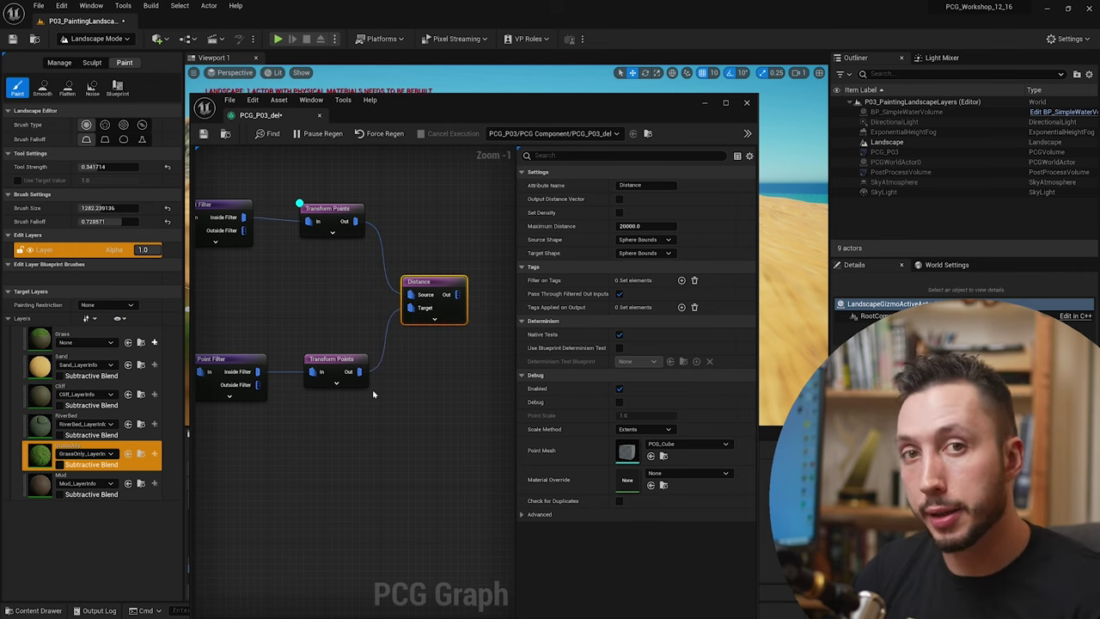
# Debug the Distance node and enable its Set Density option
pyautogui.press('d')
pyautogui.moveTo(473, 95); pyautogui.dragTo(353, 277)
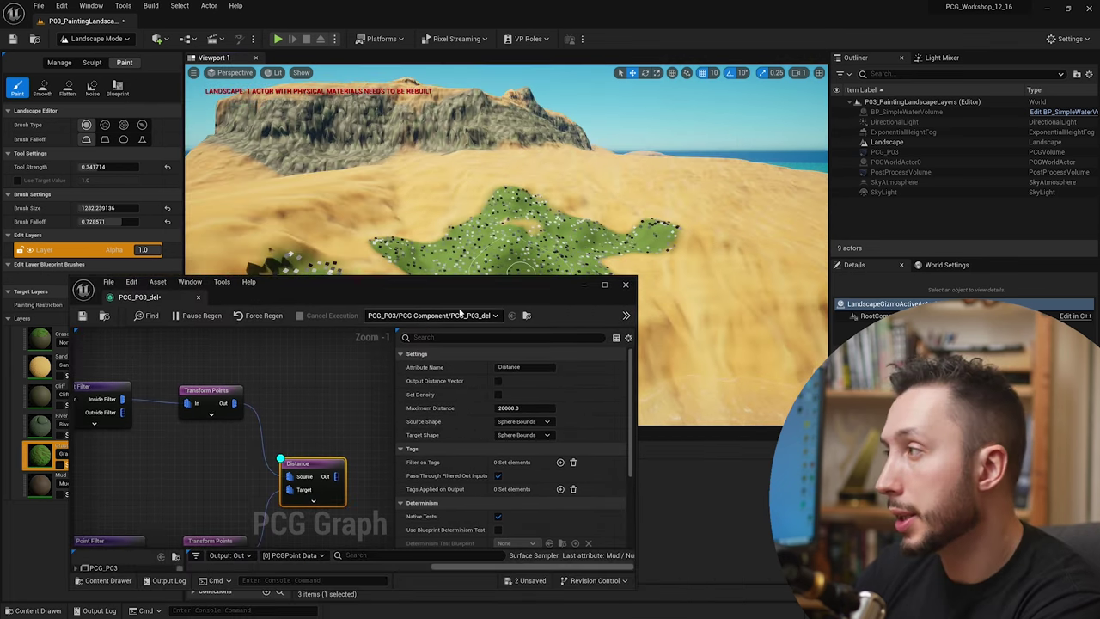
pyautogui.moveTo(460, 287); pyautogui.dragTo(454, 175)
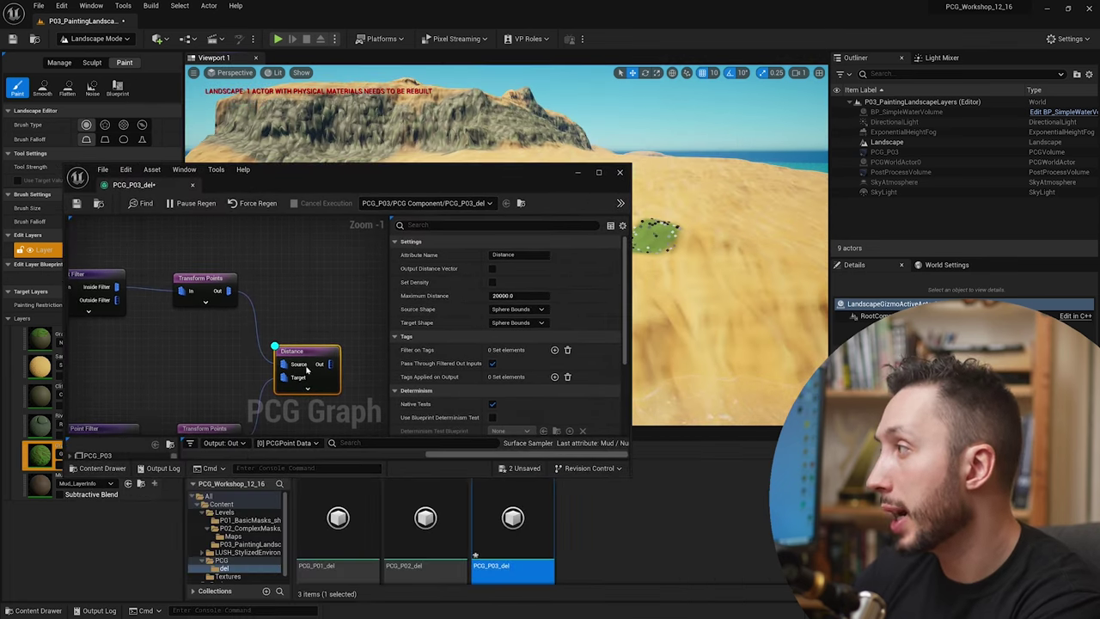
pyautogui.click(492, 283)
pyautogui.moveTo(562, 182); pyautogui.dragTo(579, 337)
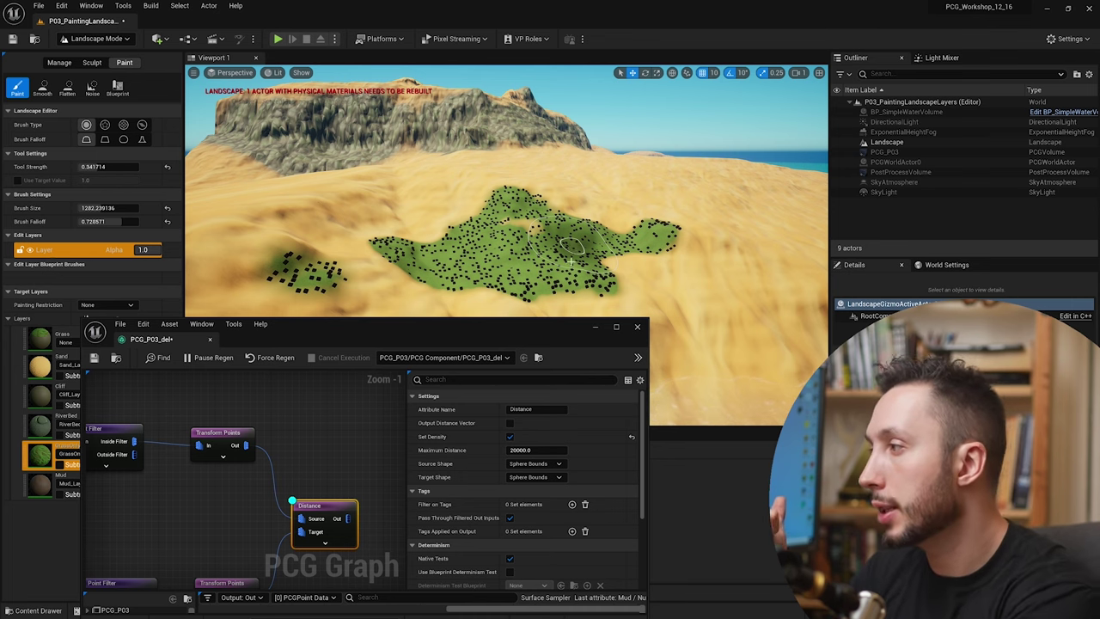
# Lower the Distance node's Maximum Distance to about 2000
pyautogui.moveTo(469, 343); pyautogui.dragTo(315, 326)
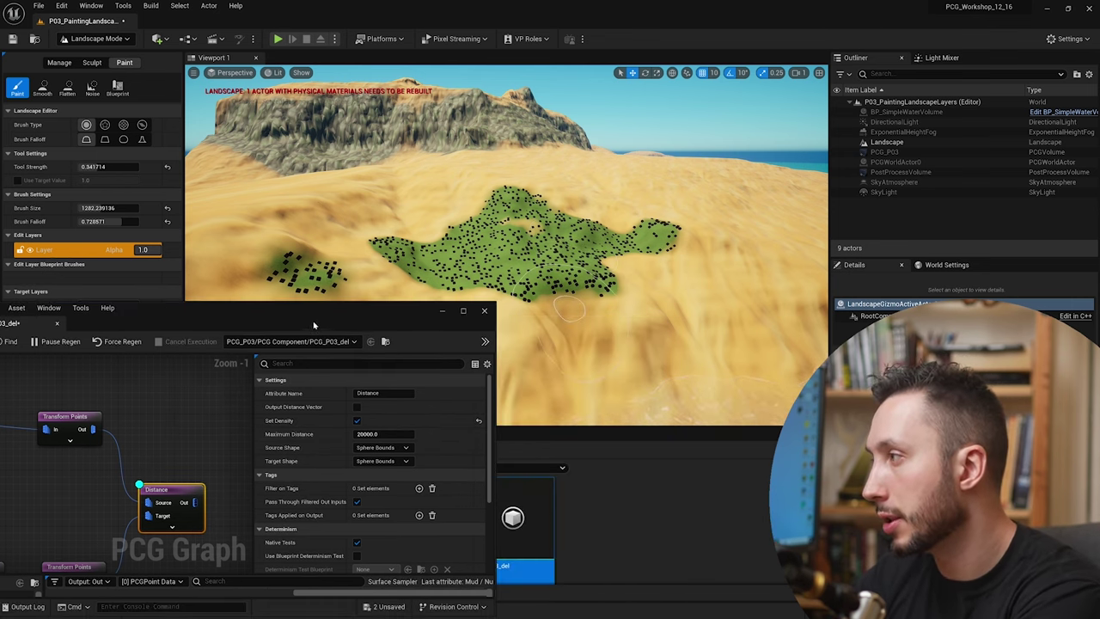
pyautogui.moveTo(367, 435); pyautogui.dragTo(301, 435)
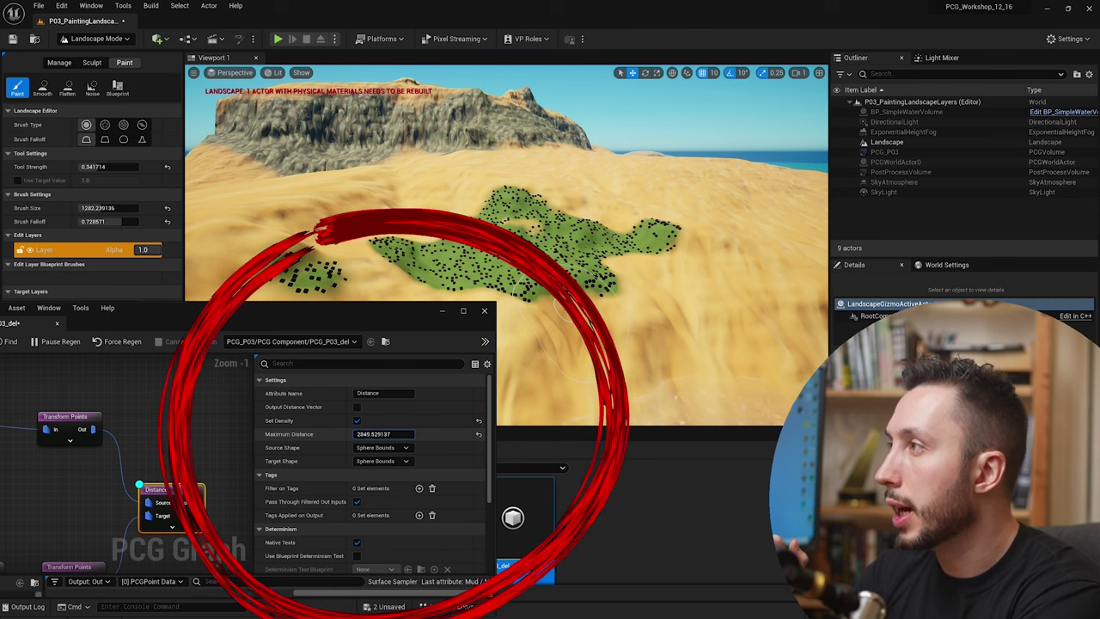
pyautogui.moveTo(387, 434); pyautogui.dragTo(394, 435)
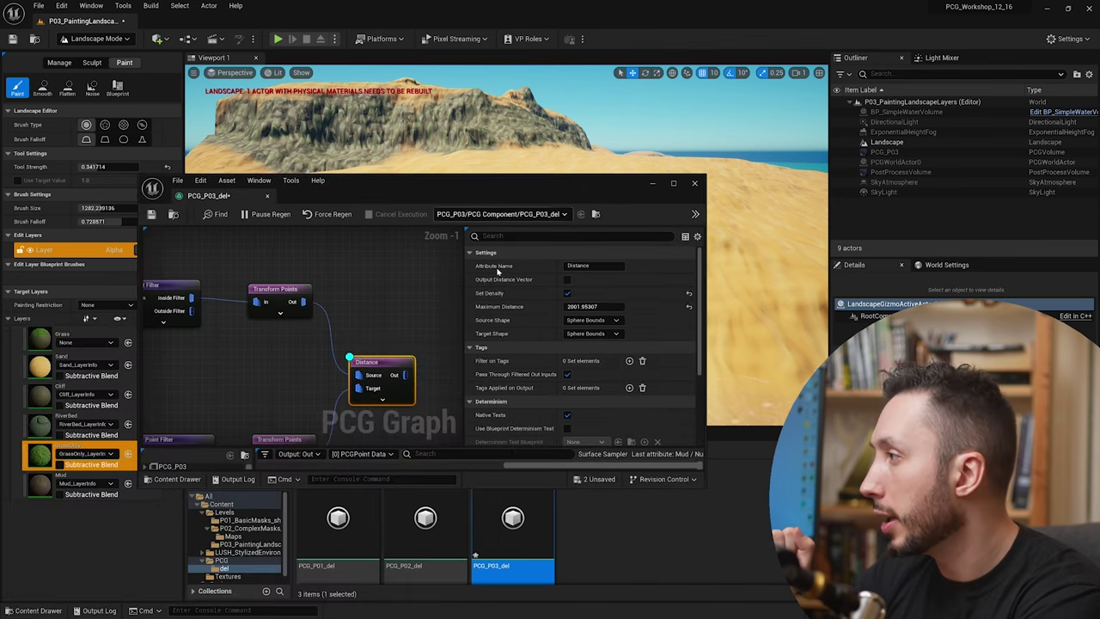
# Add an Execute Blueprint node of element type ScaleByDensity after the Distance node and debug it
pyautogui.click(342, 306)
pyautogui.click(601, 267)
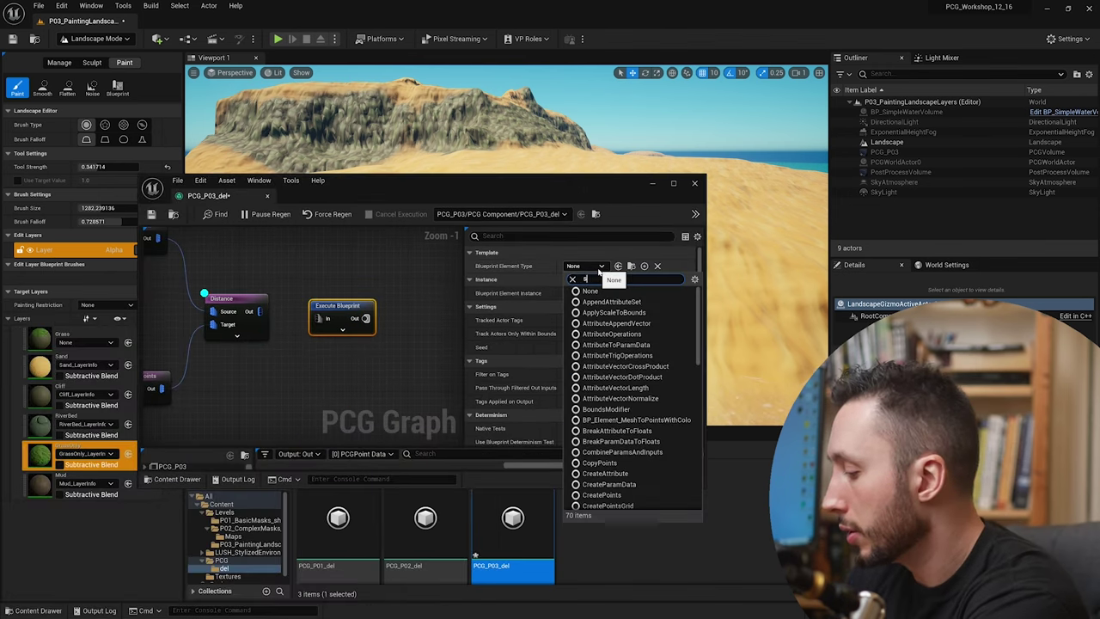
pyautogui.write('scal')
pyautogui.click(605, 313)
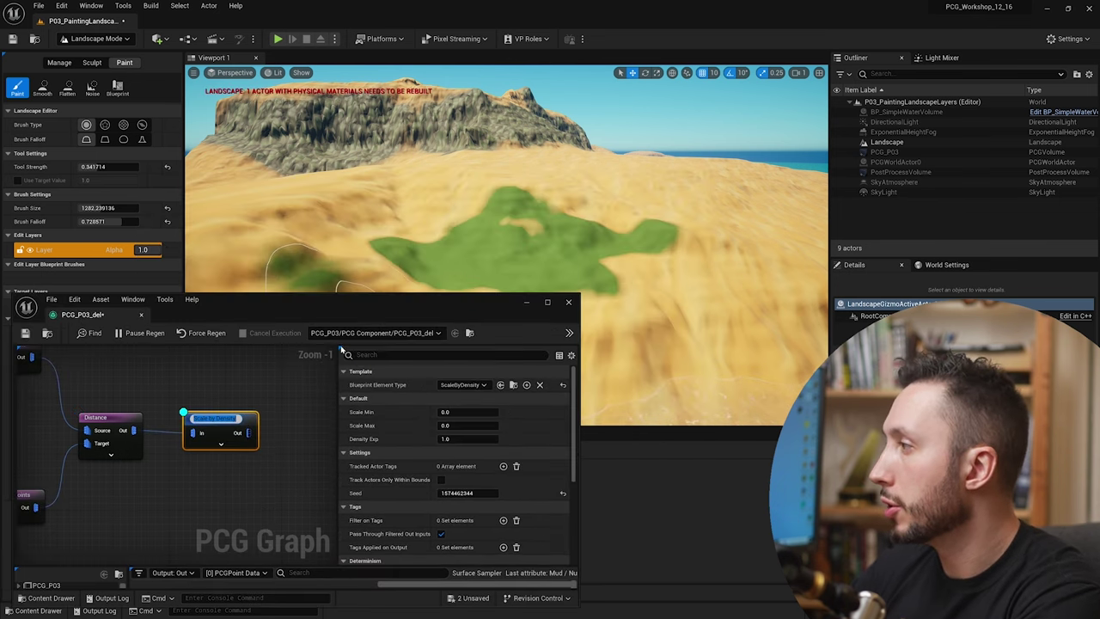
# Set the Scale by Density node's Scale Max to 1.0 and inspect the scaled points up close
pyautogui.click(464, 426)
pyautogui.press('Return')
pyautogui.moveTo(522, 246); pyautogui.dragTo(563, 228, button='right')
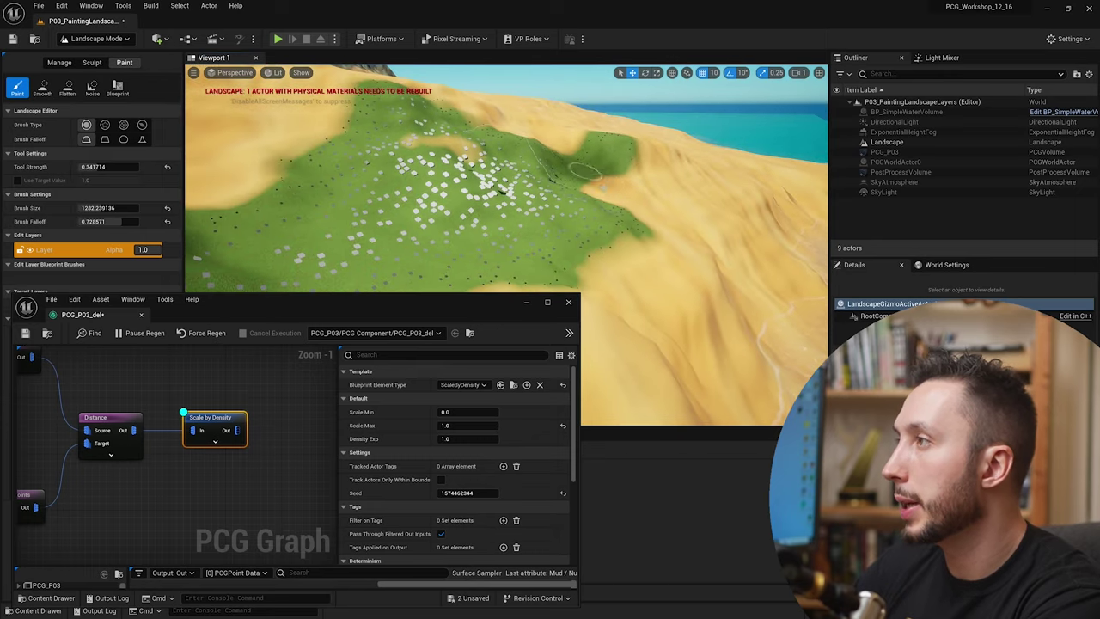
# Set the Scale by Density node's Scale Min to 0.5 and Scale Max to 1.2
pyautogui.moveTo(414, 312); pyautogui.dragTo(427, 301)
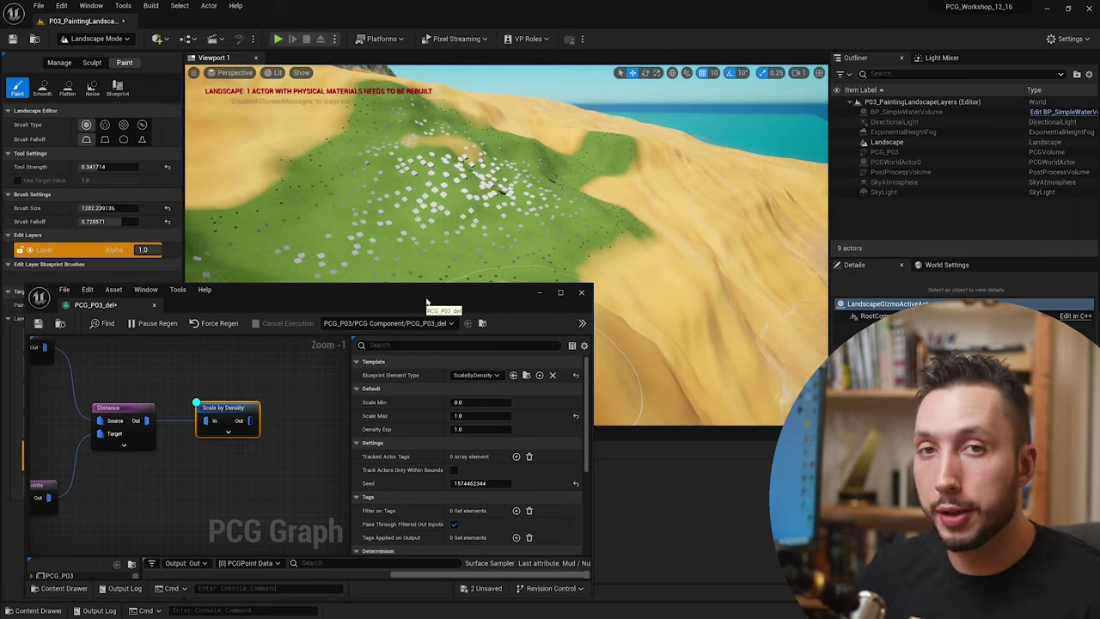
pyautogui.click(477, 402)
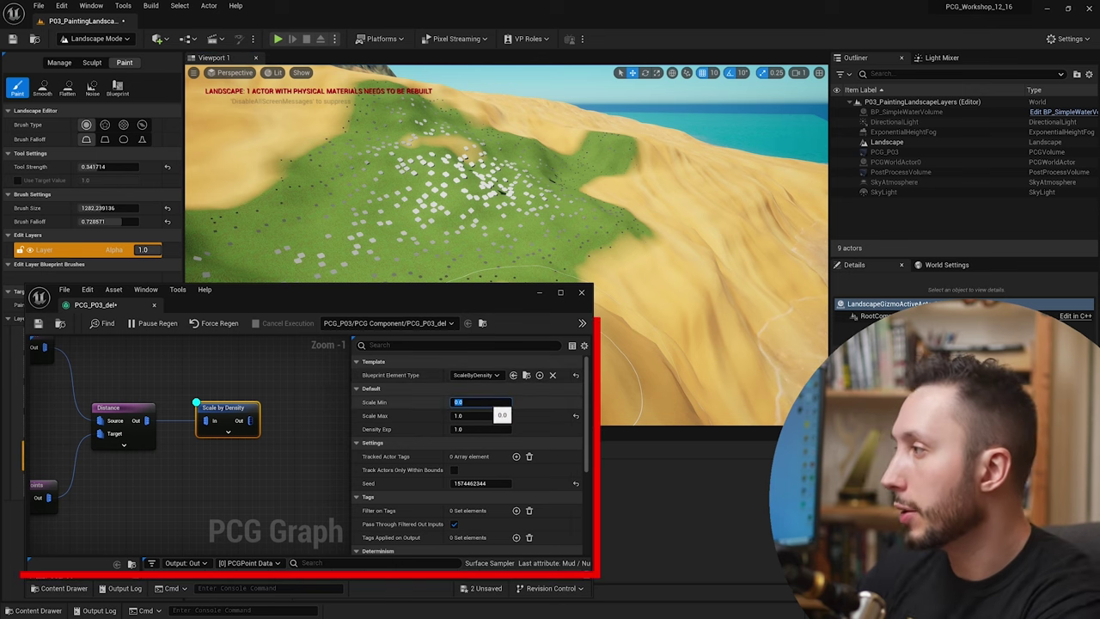
pyautogui.write('0.5')
pyautogui.press('Return')
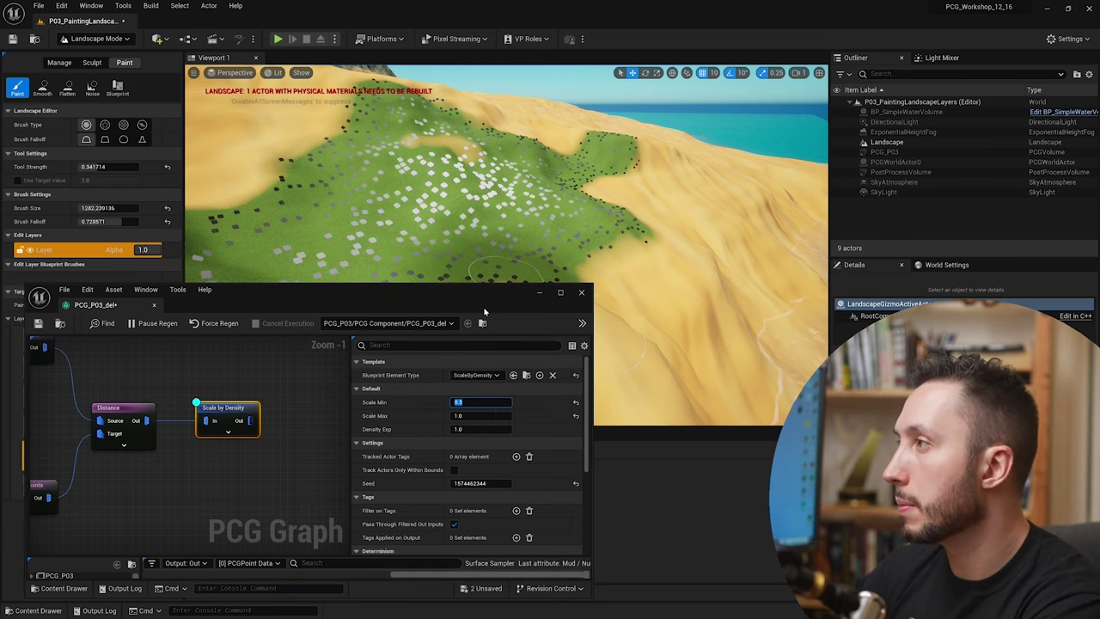
pyautogui.moveTo(484, 309)
pyautogui.mouseDown()
pyautogui.moveTo(442, 339)
pyautogui.moveTo(535, 290)
pyautogui.mouseUp()
pyautogui.click(558, 397)
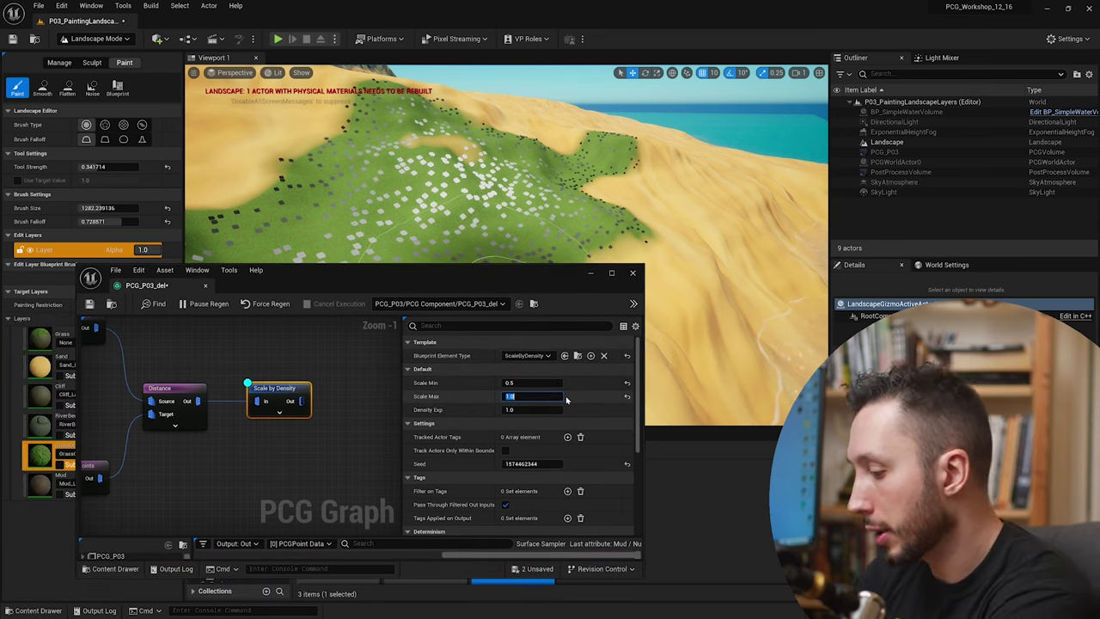
pyautogui.write('1.2')
pyautogui.press('Return')
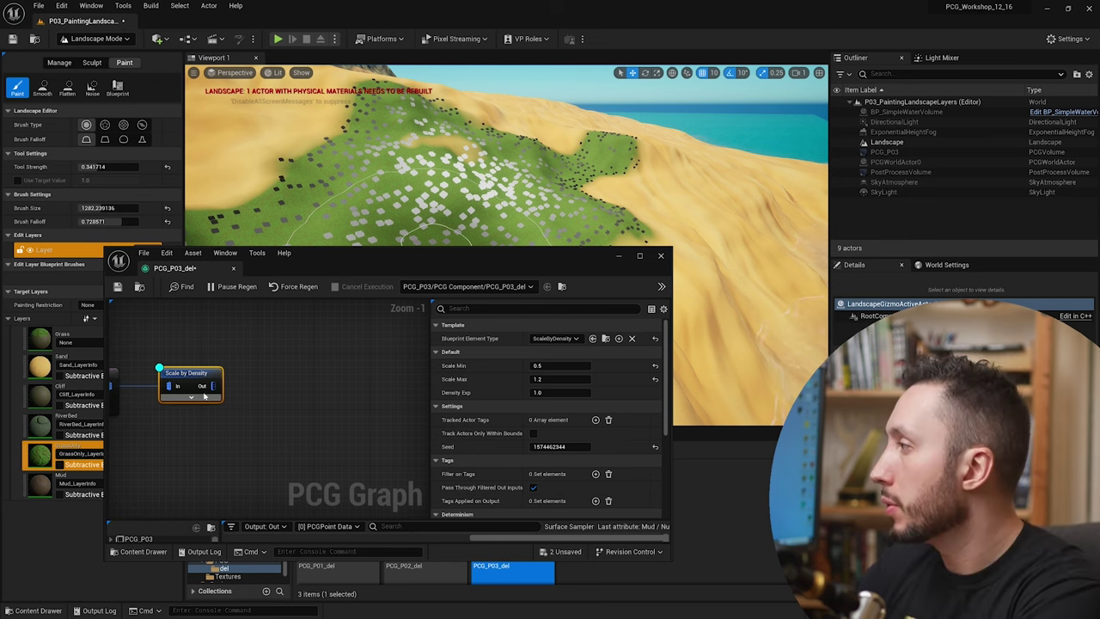
# Add an Attribute Noise node after Scale by Density and connect its output to the vegetation network's reroute node
pyautogui.moveTo(213, 386); pyautogui.dragTo(264, 384)
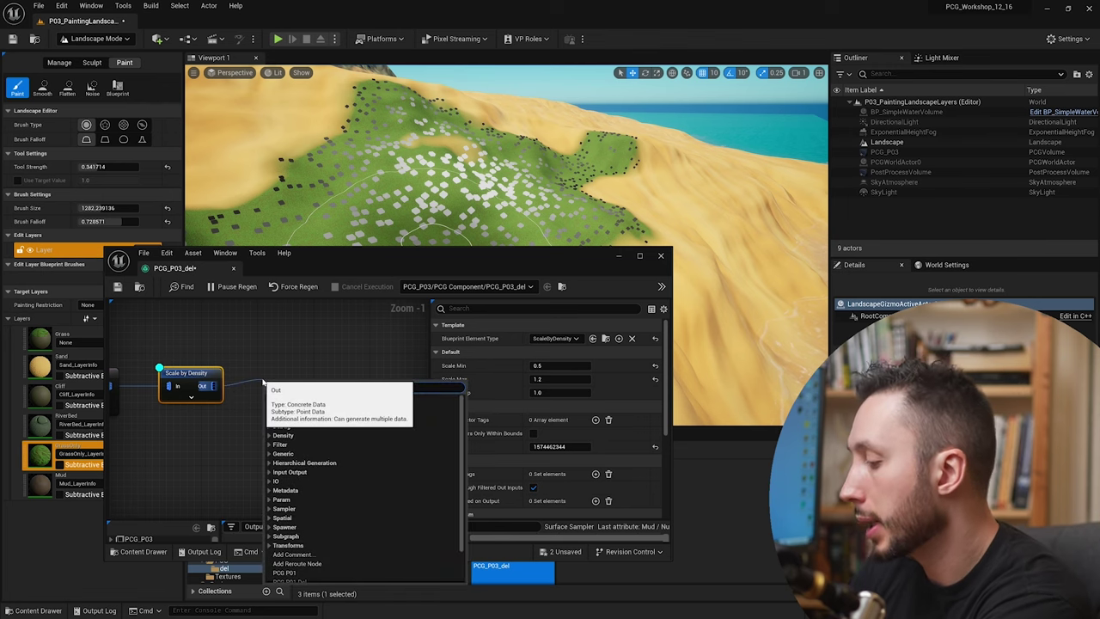
pyautogui.write('attribute noise')
pyautogui.press('Return')
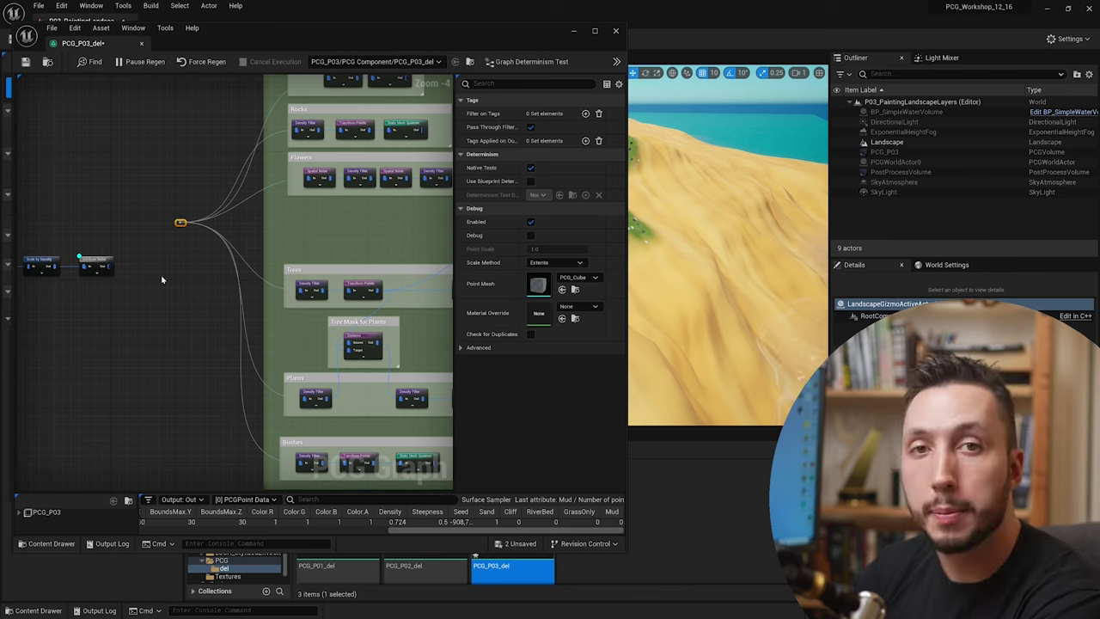
pyautogui.moveTo(106, 270); pyautogui.dragTo(200, 225)
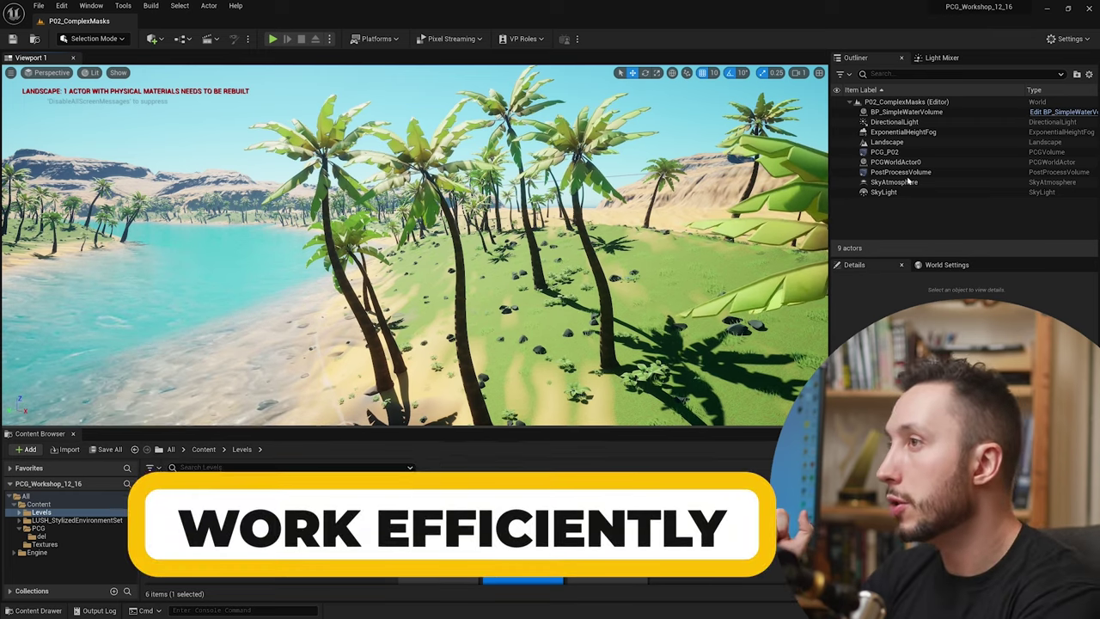
# Assign the P03 PCG graph to the PCG_P02 volume in the P02_ComplexMasks level
pyautogui.click(890, 152)
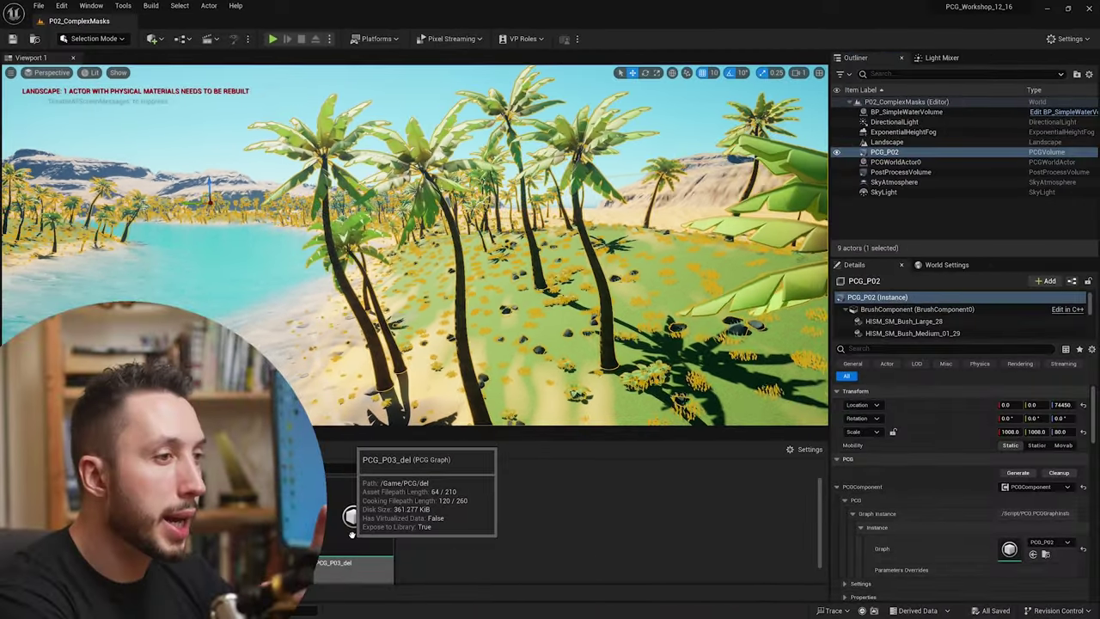
pyautogui.hotkey('alt', 'Left')
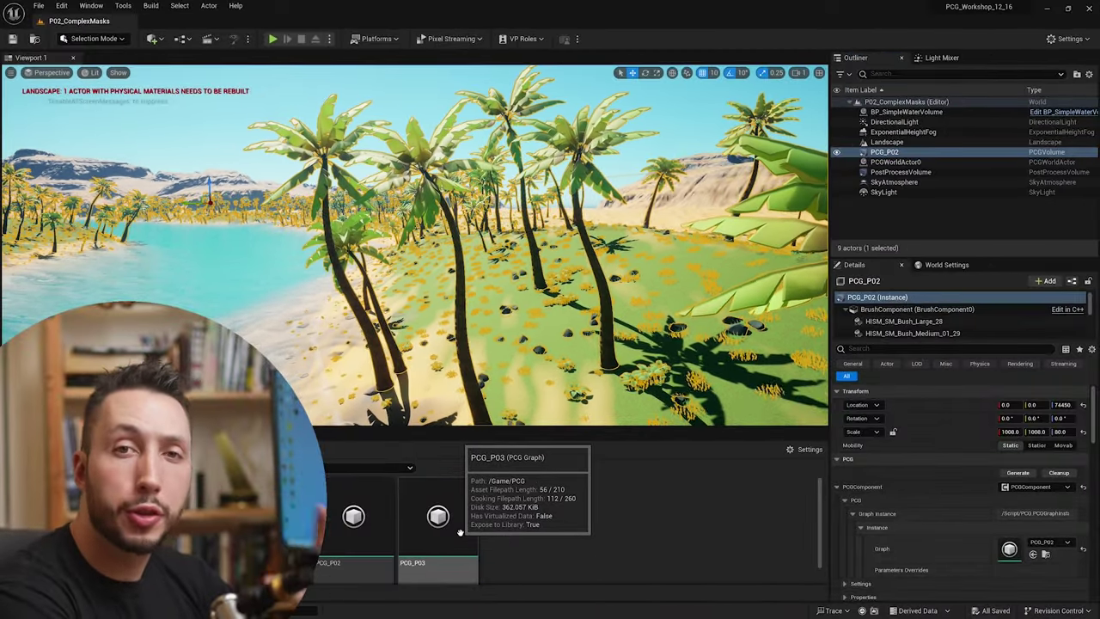
pyautogui.moveTo(443, 520); pyautogui.dragTo(1013, 548)
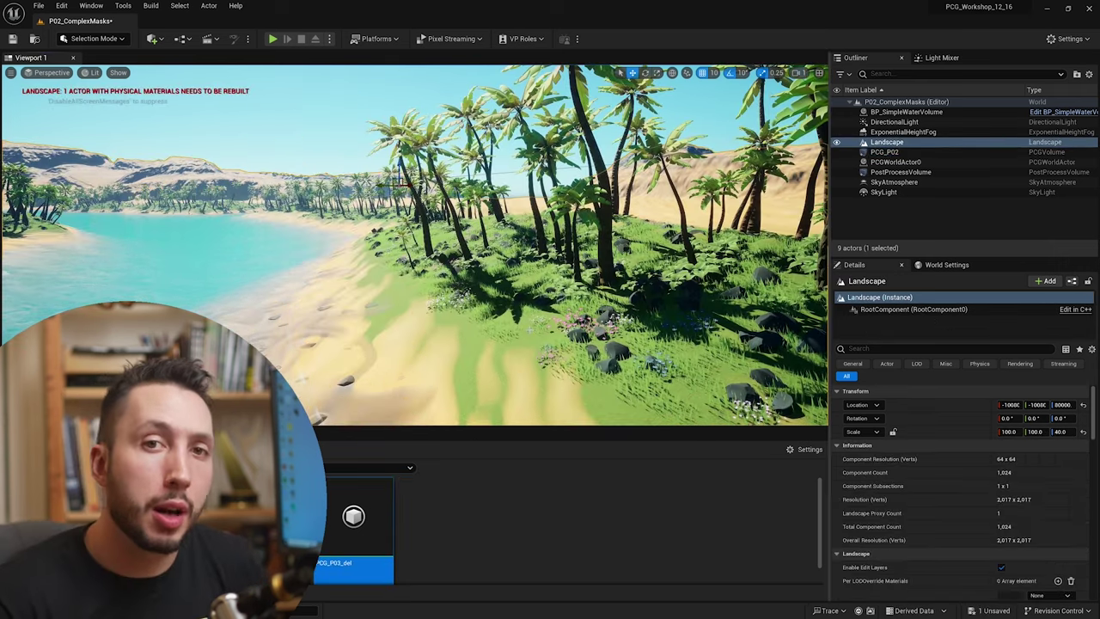